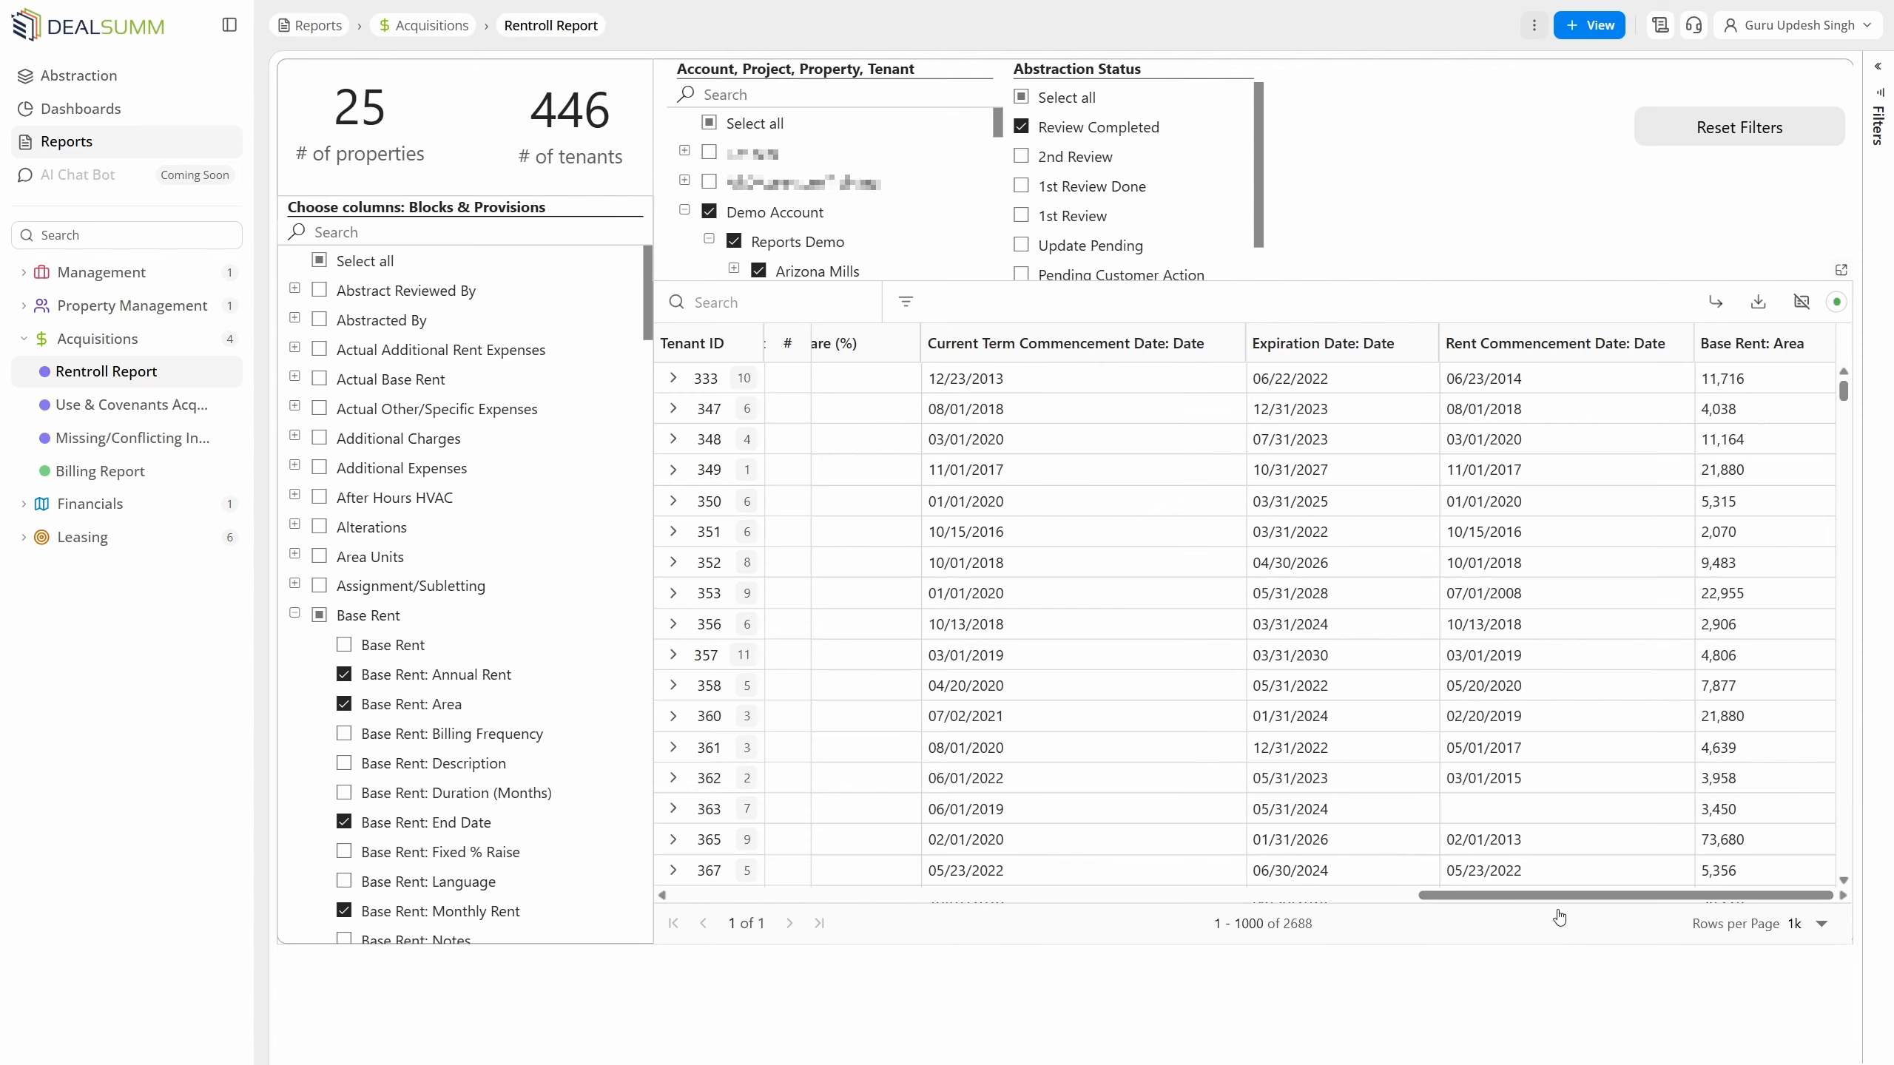
- Filter the rent roll table to rows where CAM Percent Share: Percent Share (%) is not empty
drag(1566, 896, 1353, 908)
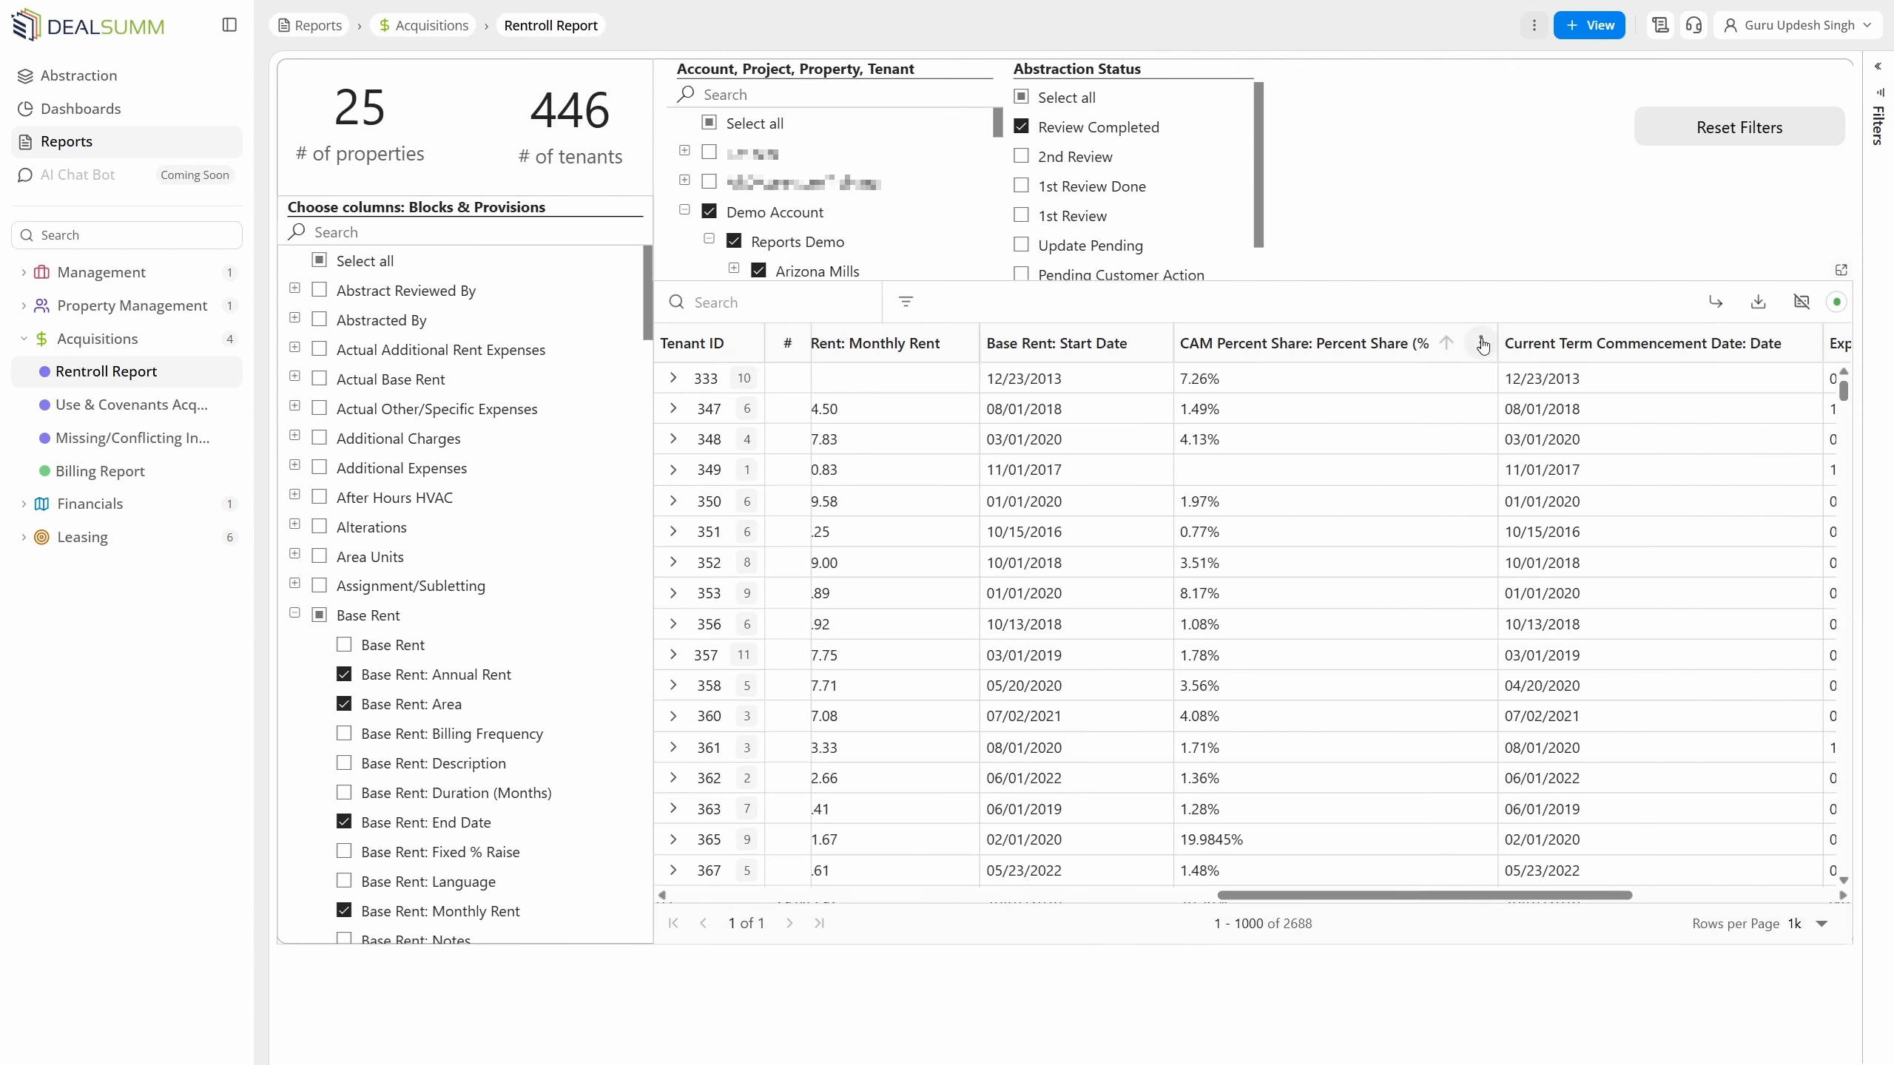
click(1480, 343)
click(1379, 477)
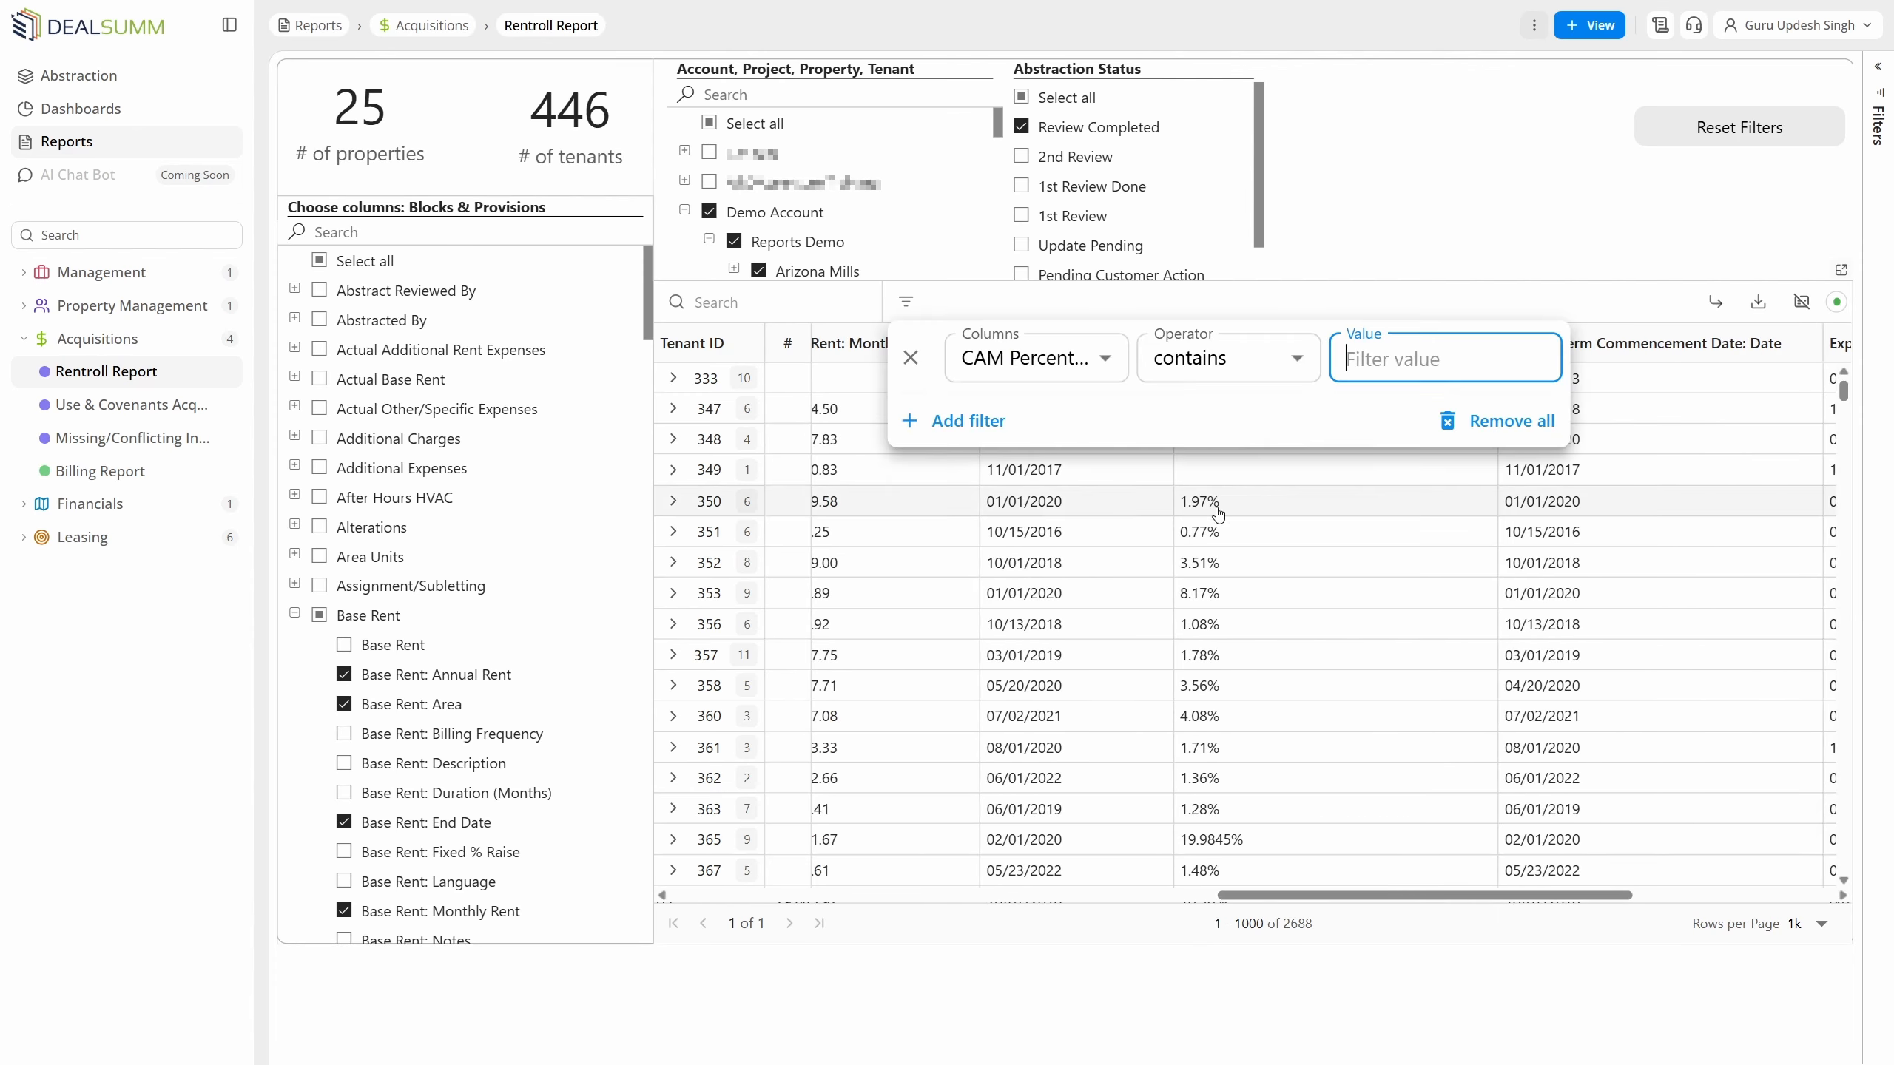
click(1227, 359)
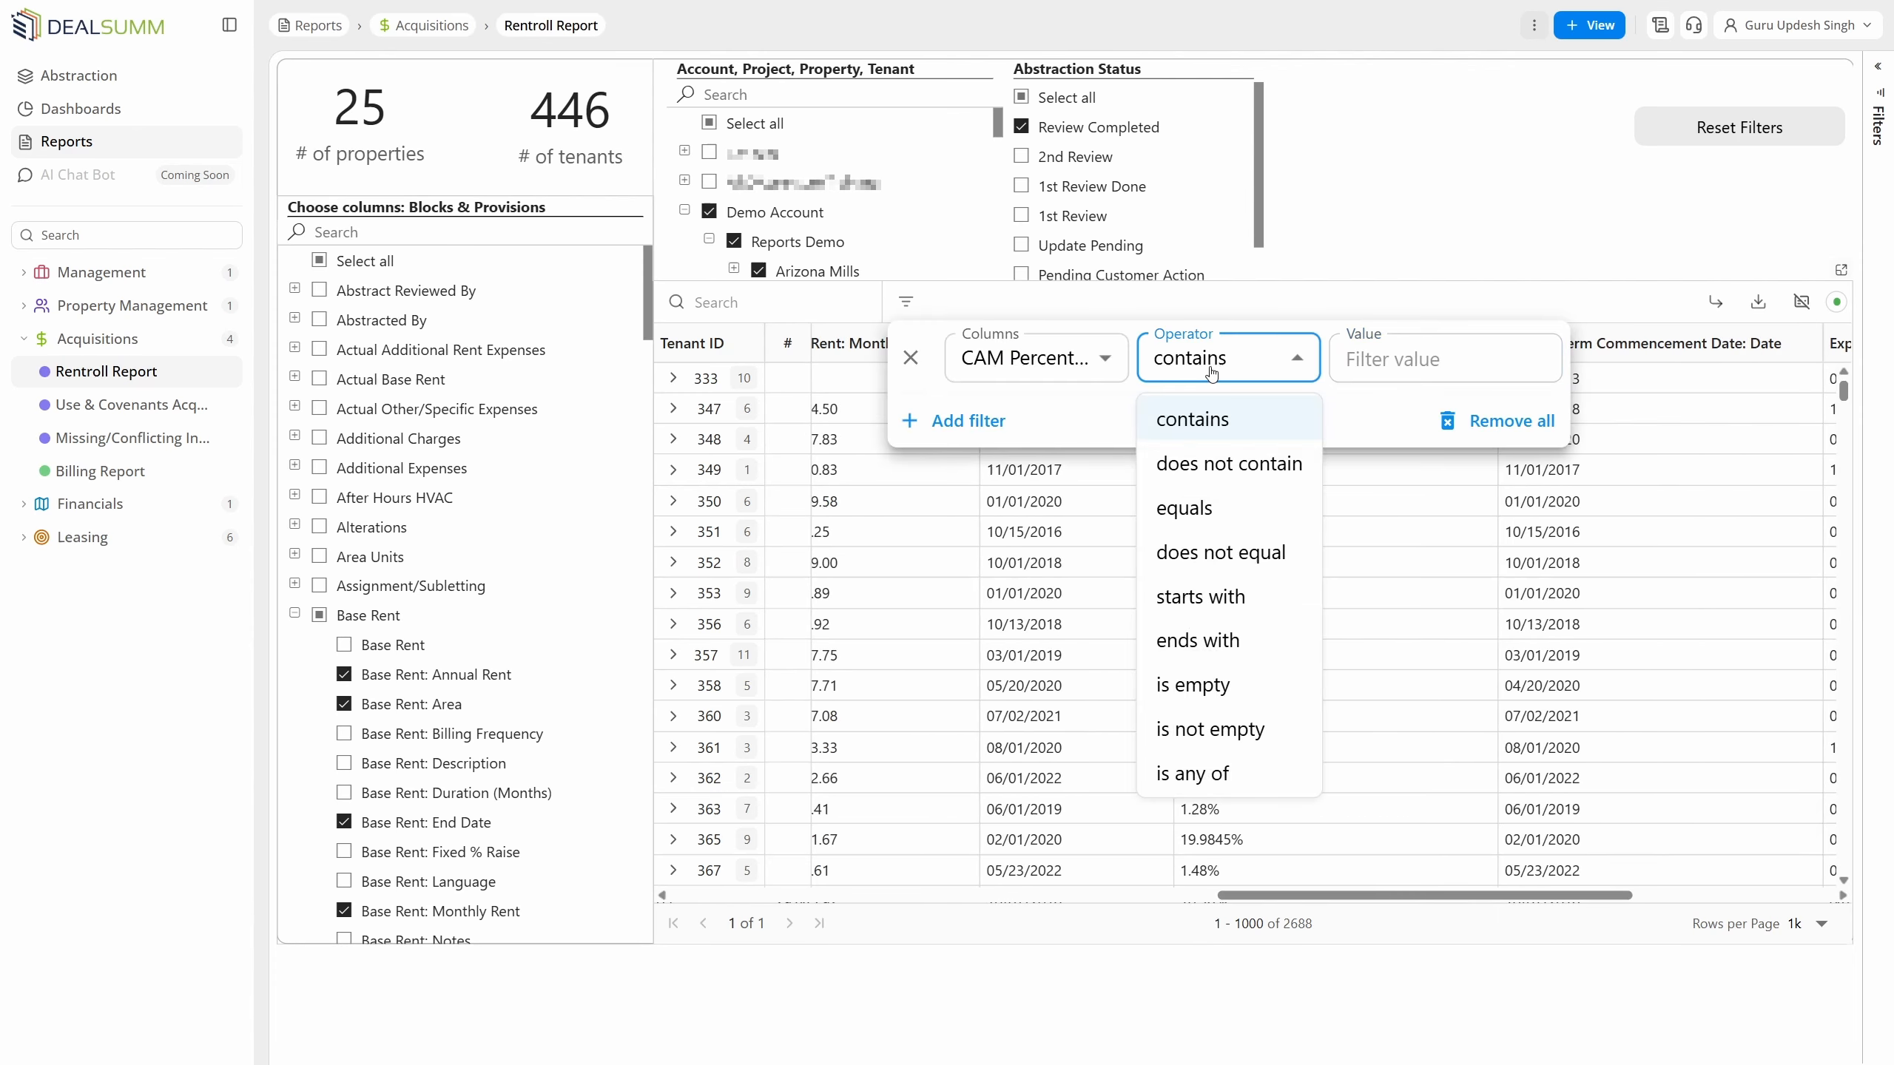
click(1229, 731)
click(1315, 590)
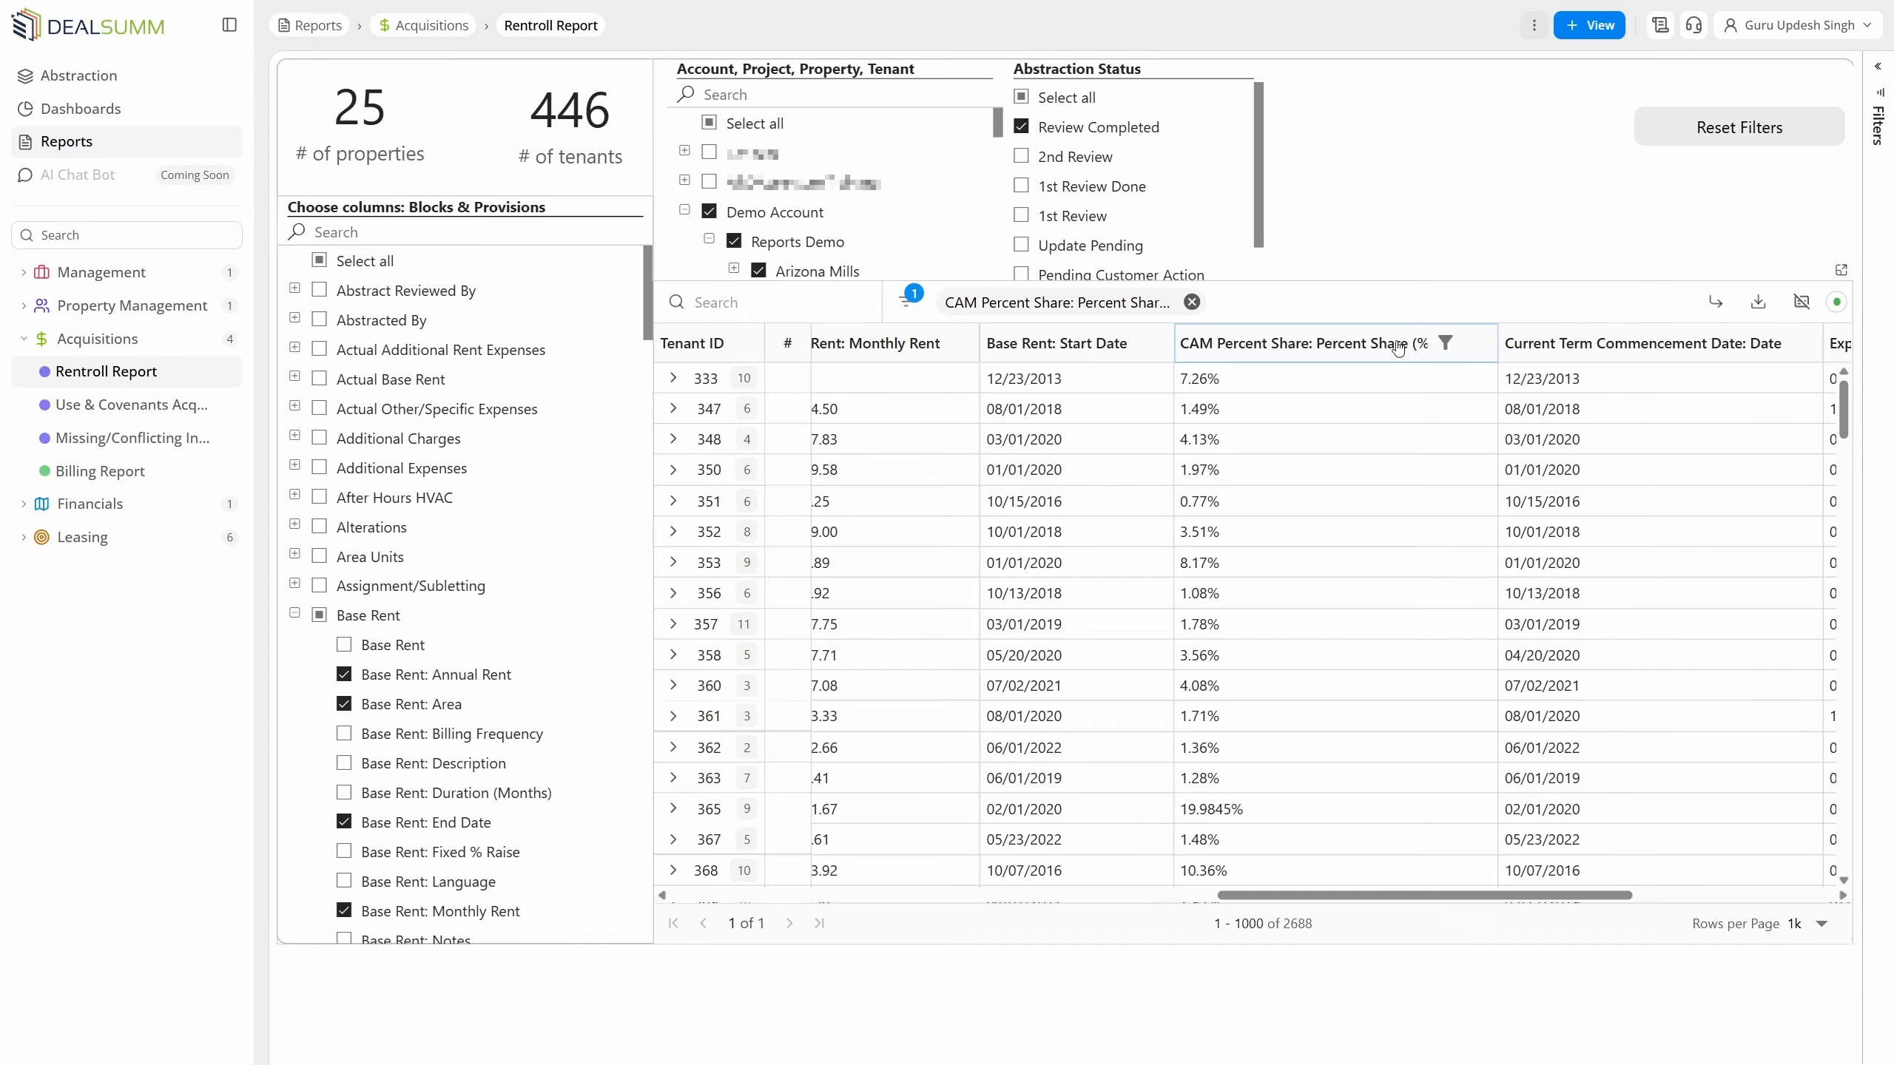
- Move the Main Tenant Name column ahead of Abstraction Status and sort the table by it in ascending order
drag(1336, 895, 781, 894)
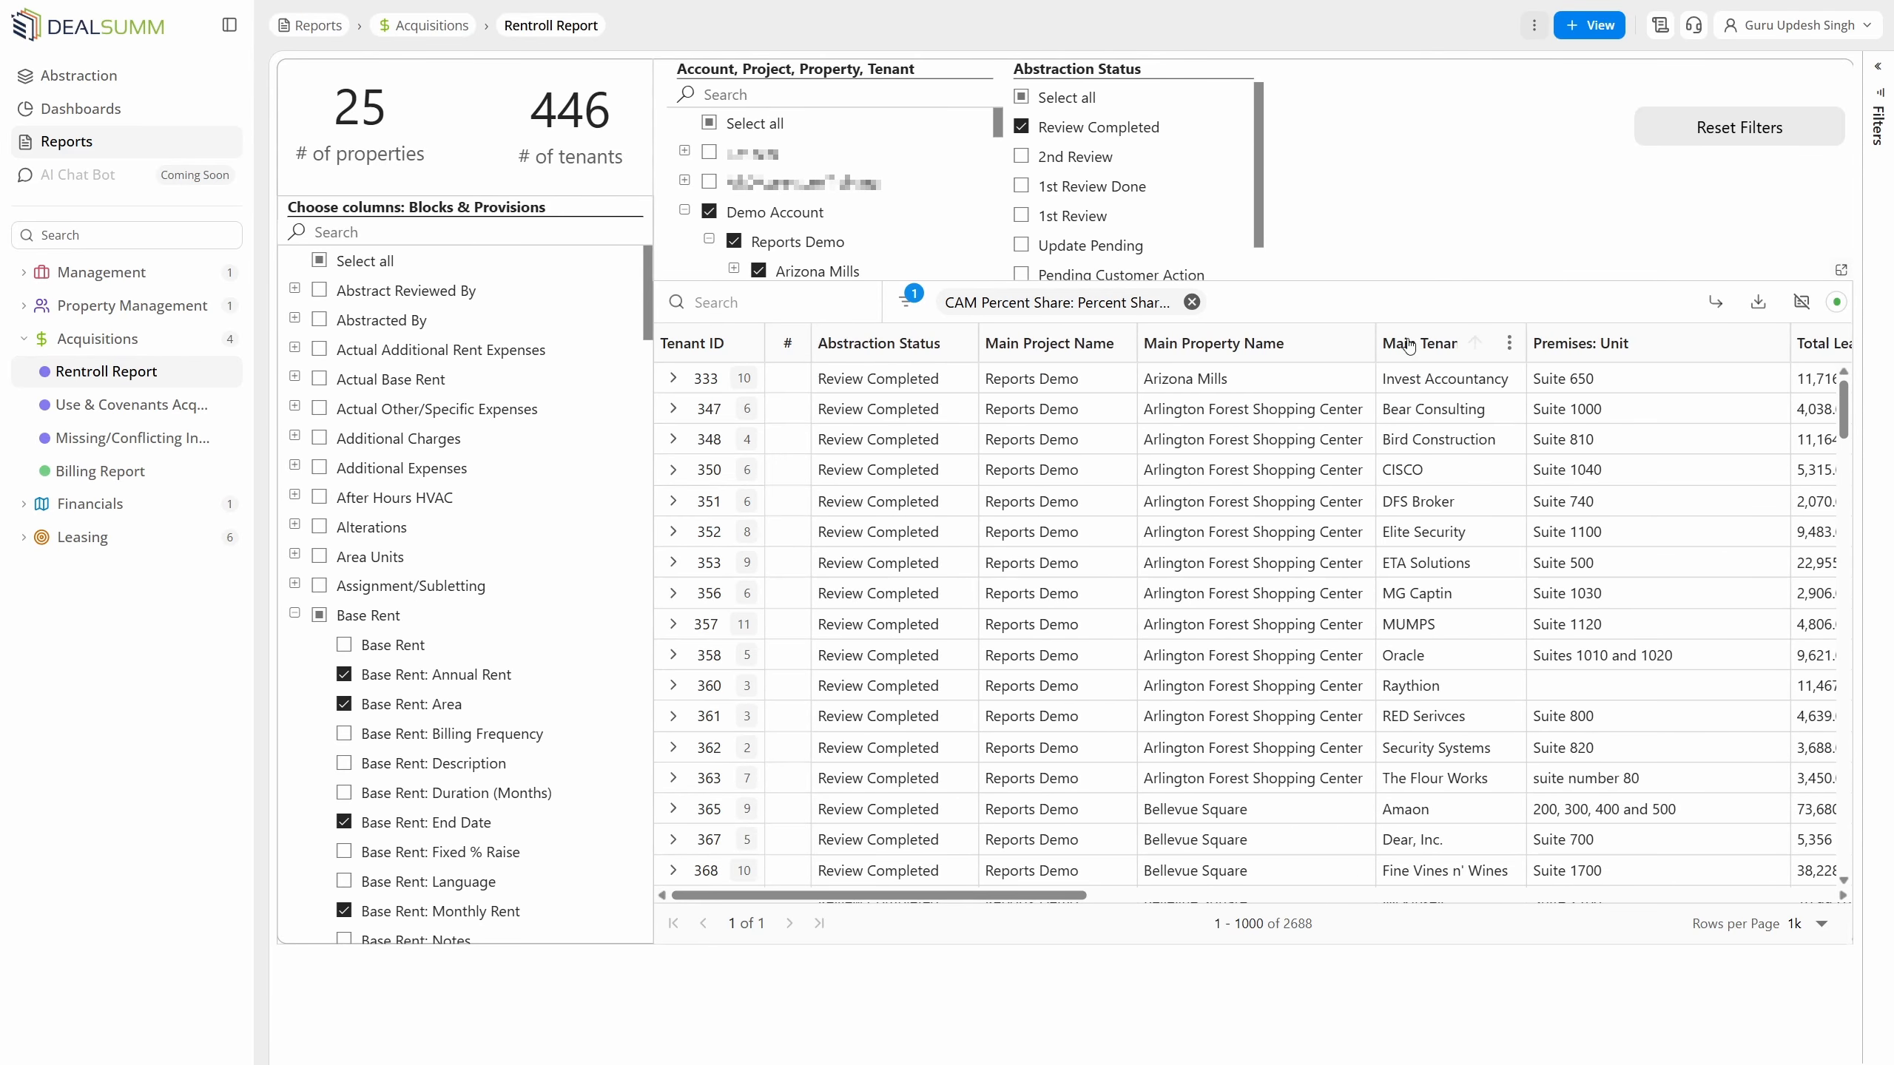
drag(1488, 343, 918, 351)
click(879, 344)
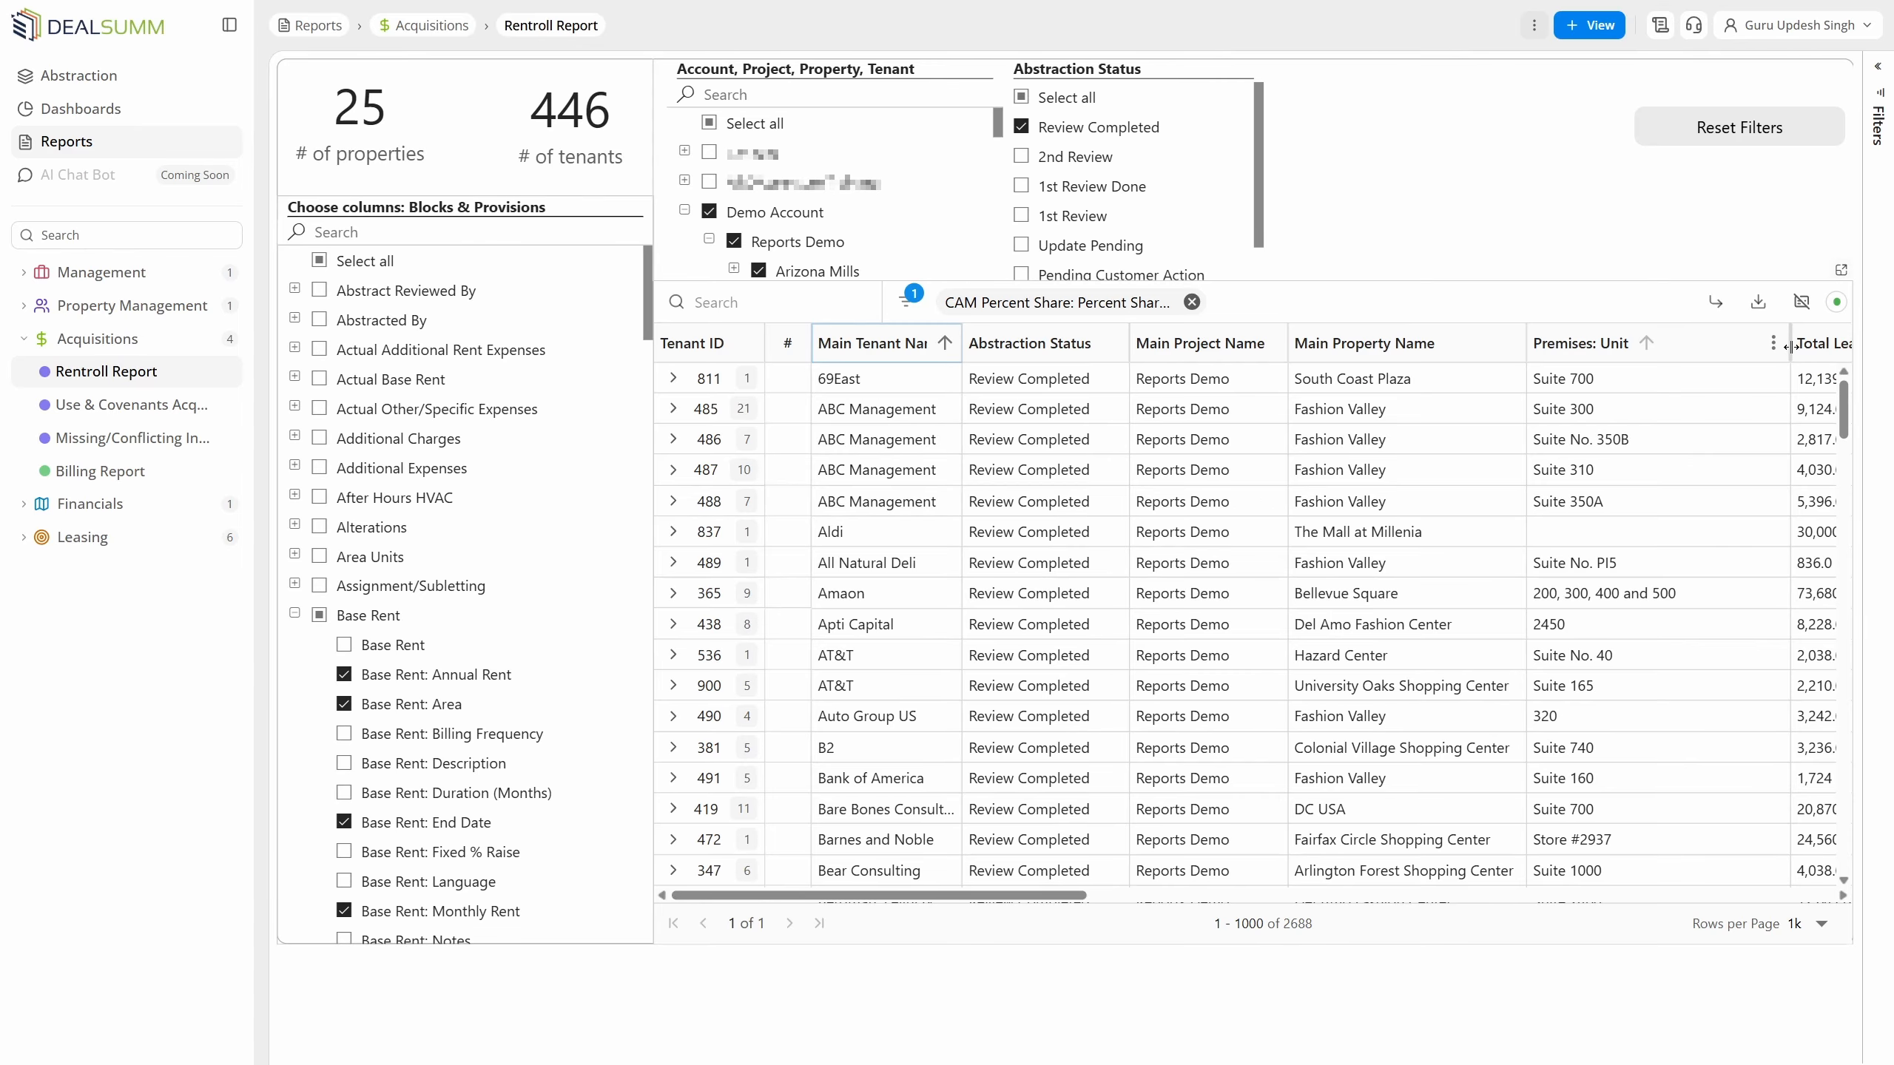
- Narrow the Premises: Unit column to fit its contents and drill down all tenants to show their linked detail rows
drag(1789, 347, 1685, 347)
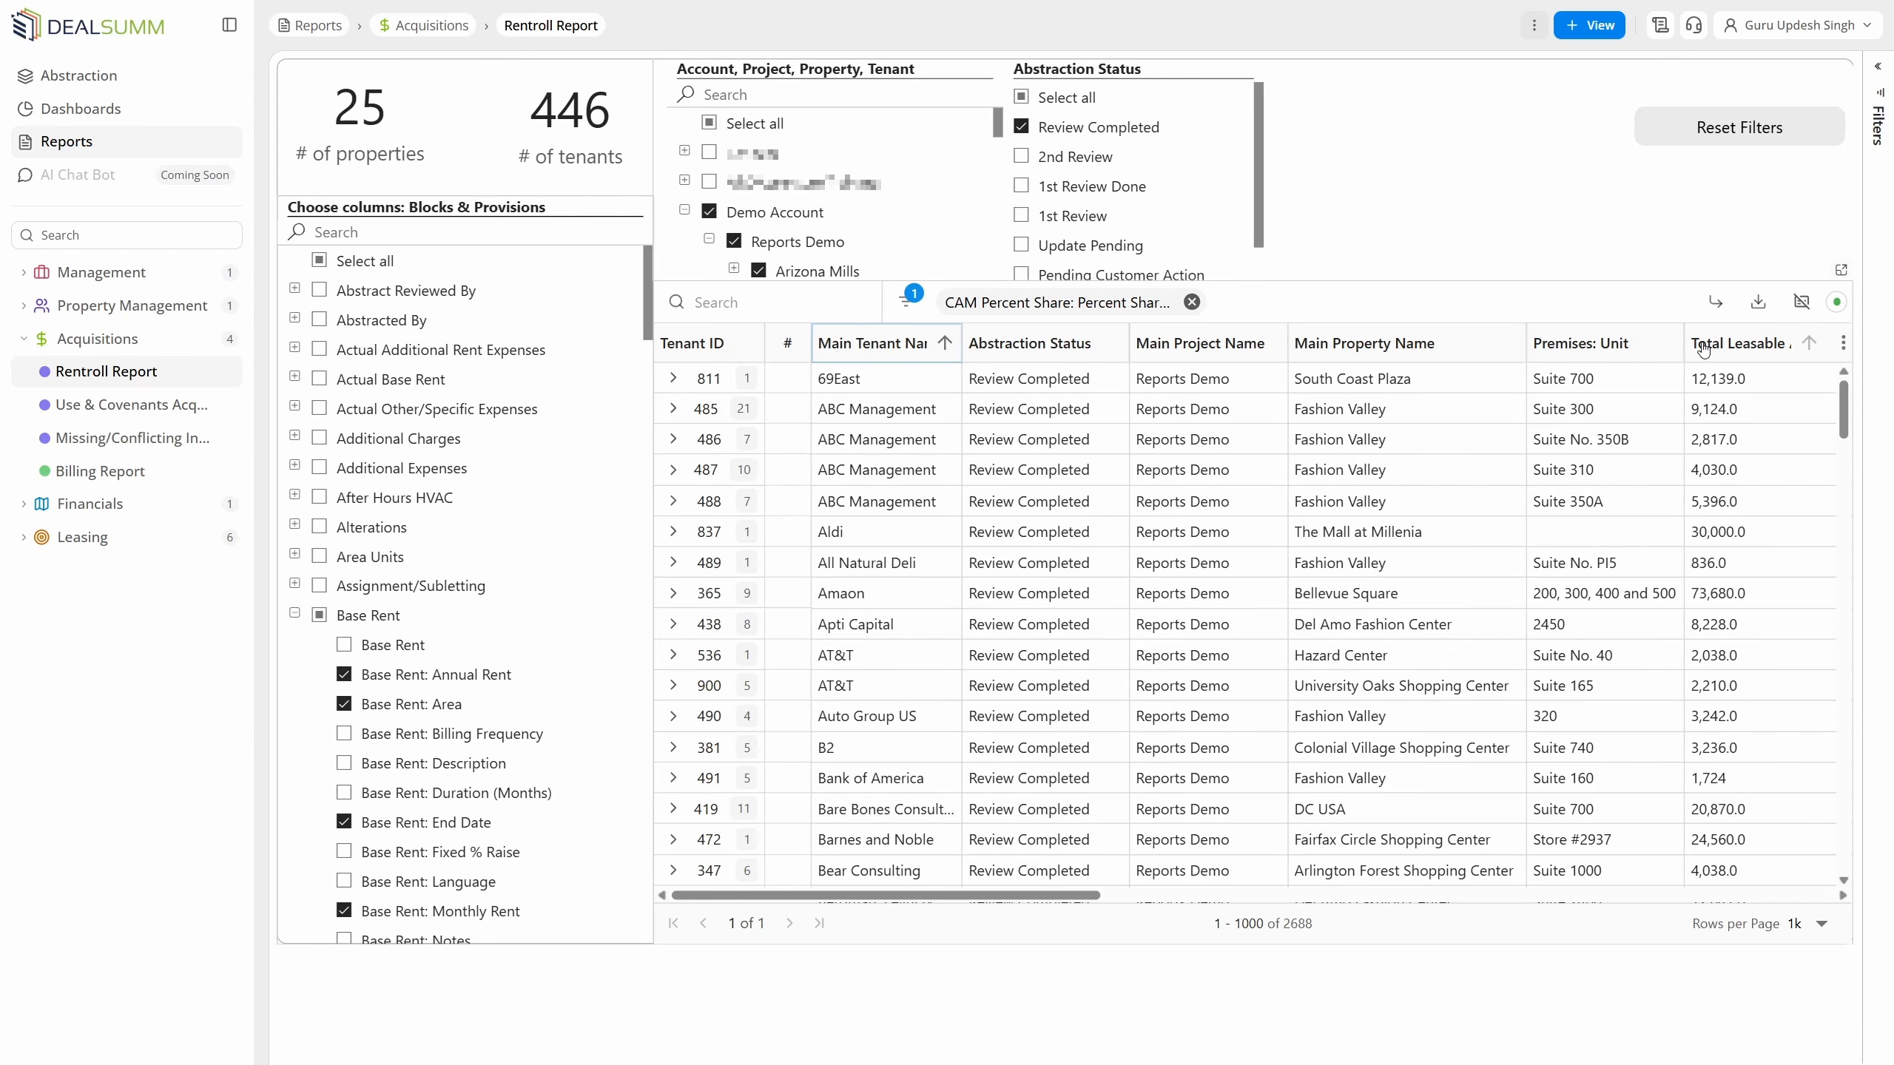
click(1715, 304)
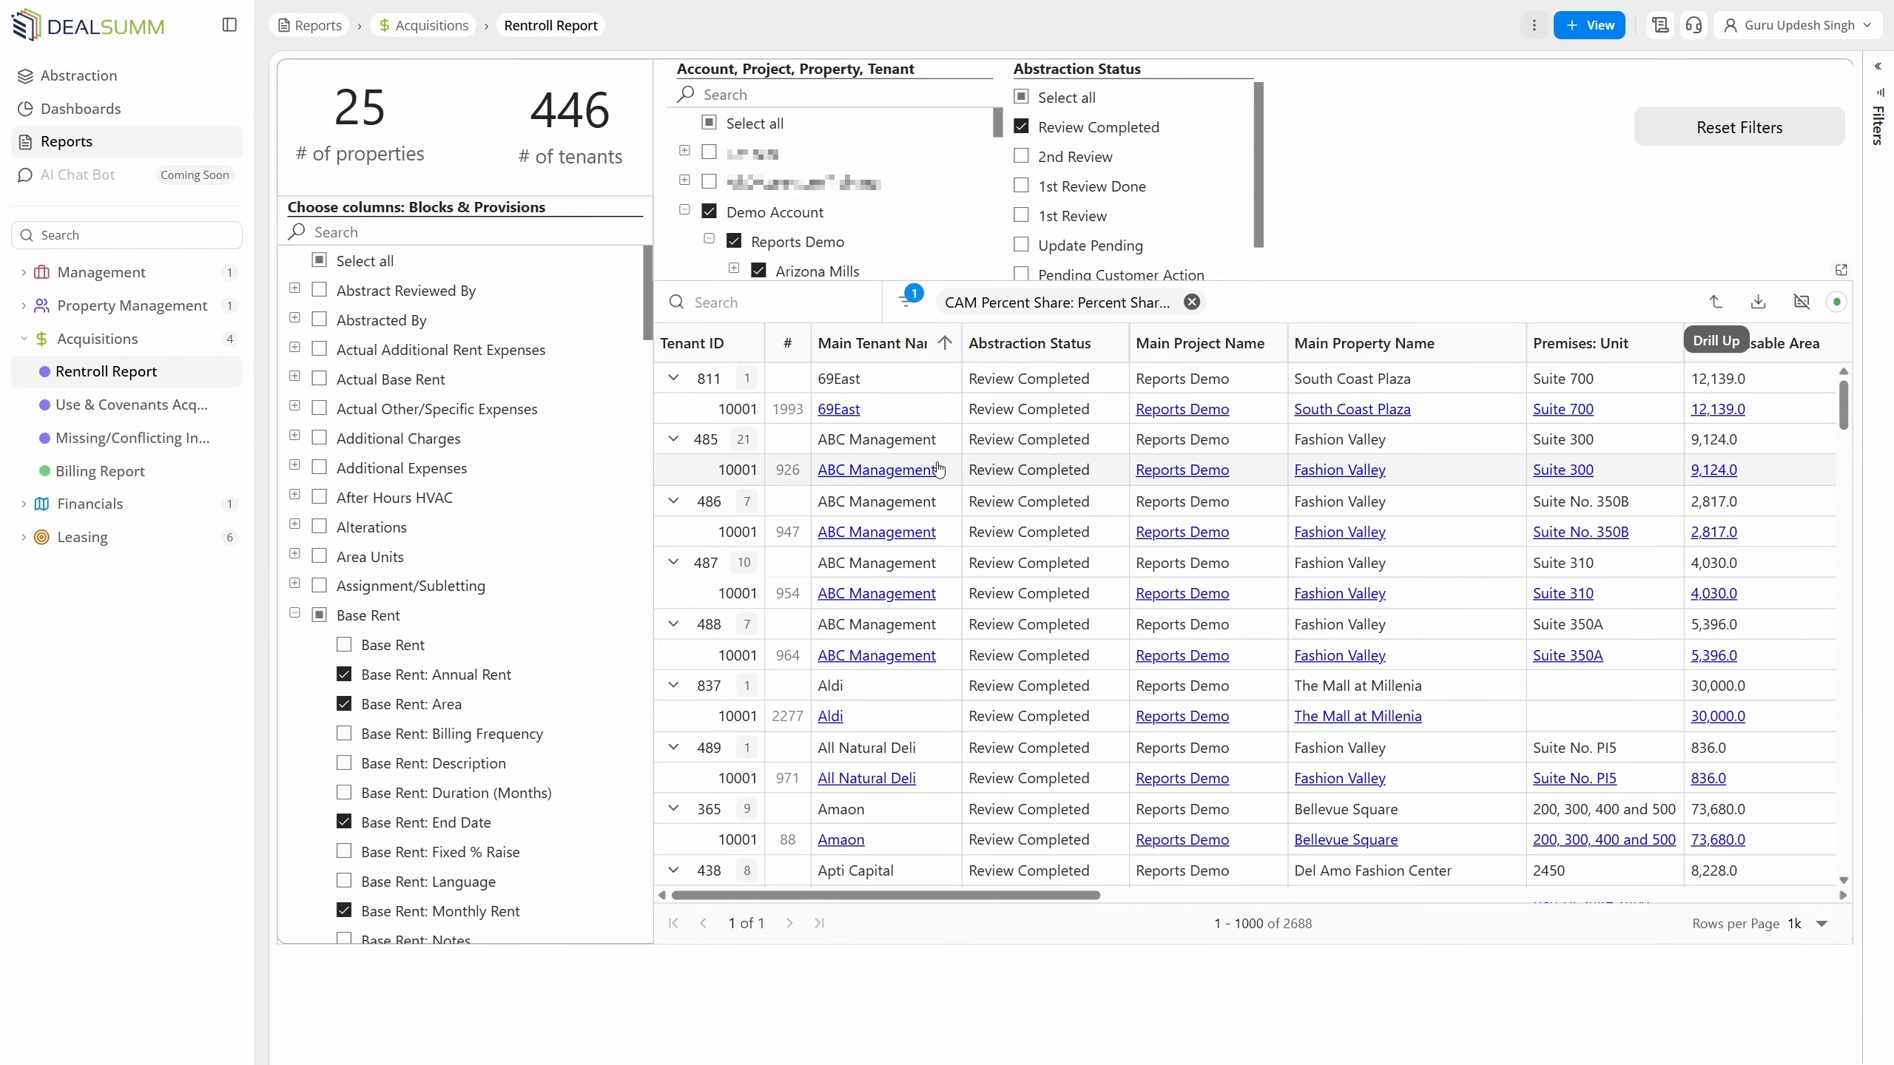
scroll(988, 500, down, 3)
scroll(988, 507, down, 10)
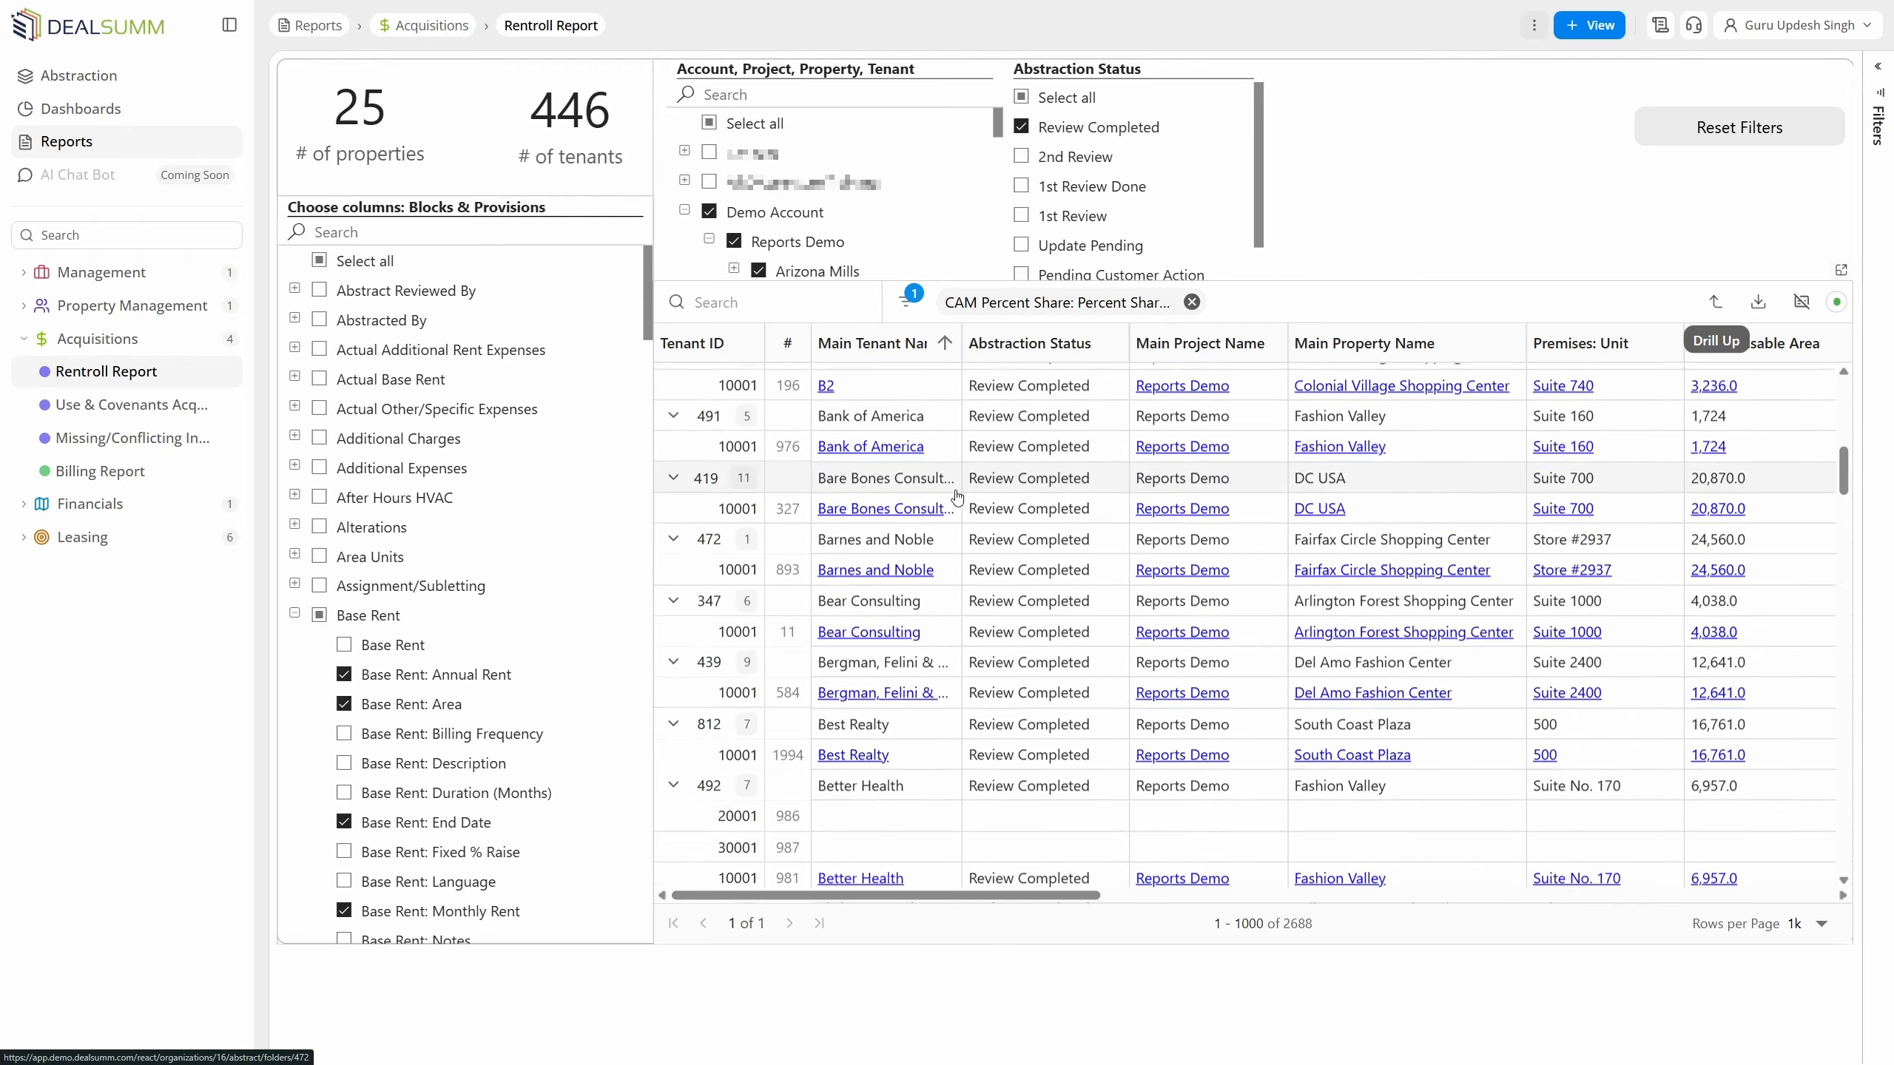
scroll(957, 499, down, 5)
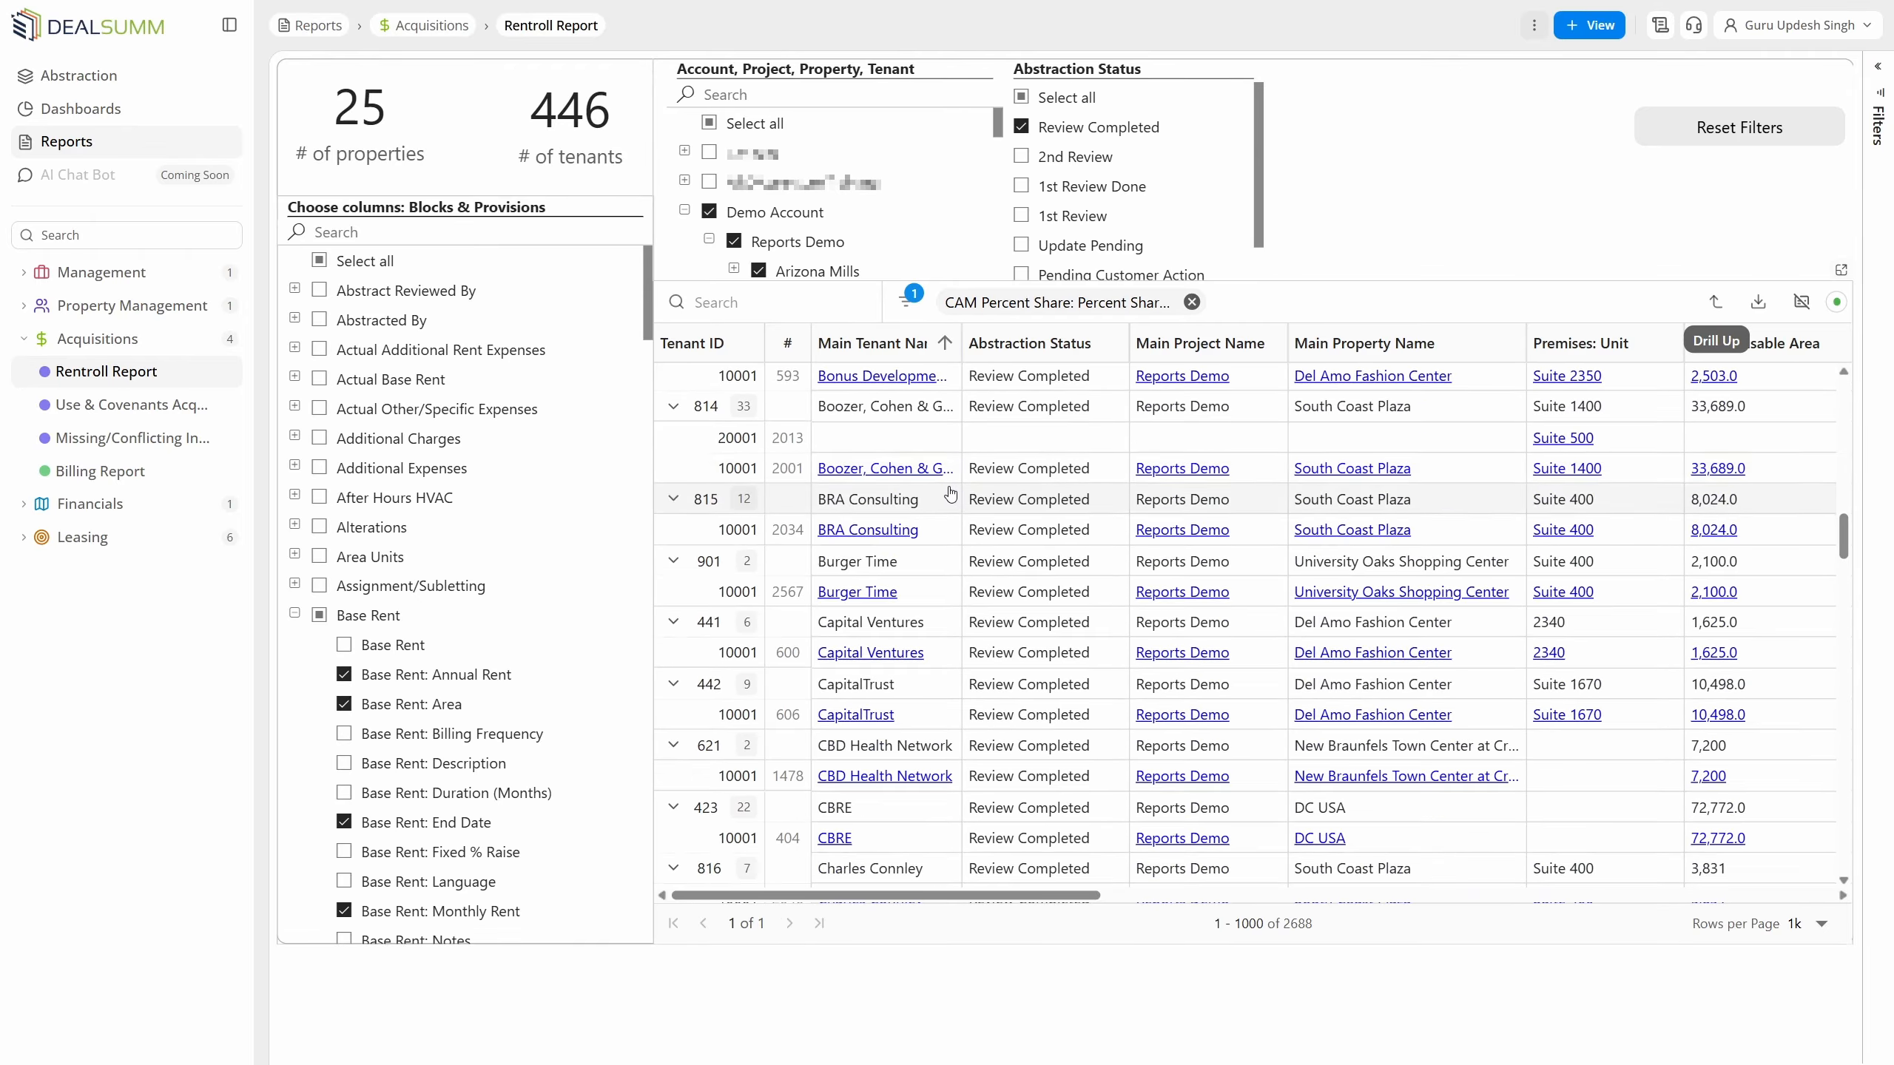
- Add Update Pending to the abstraction statuses included in the report
drag(921, 895, 776, 900)
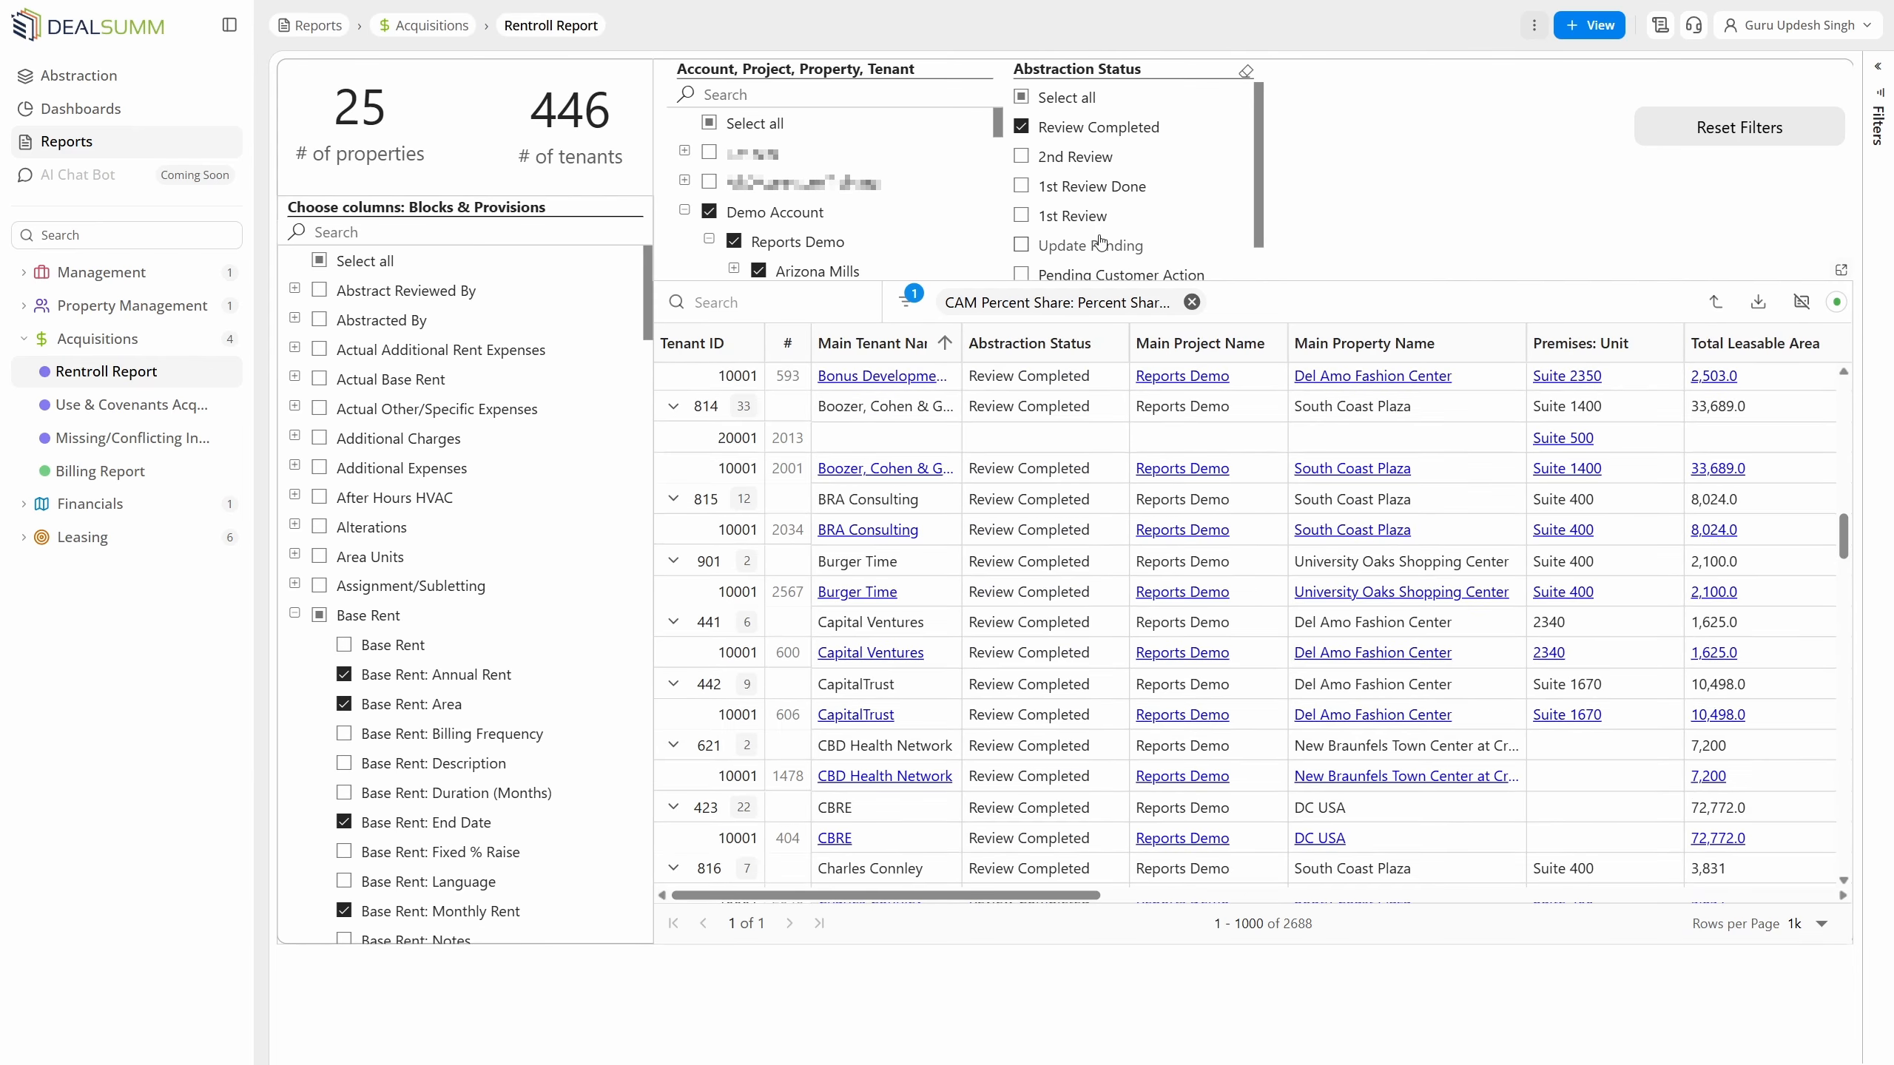
click(1077, 252)
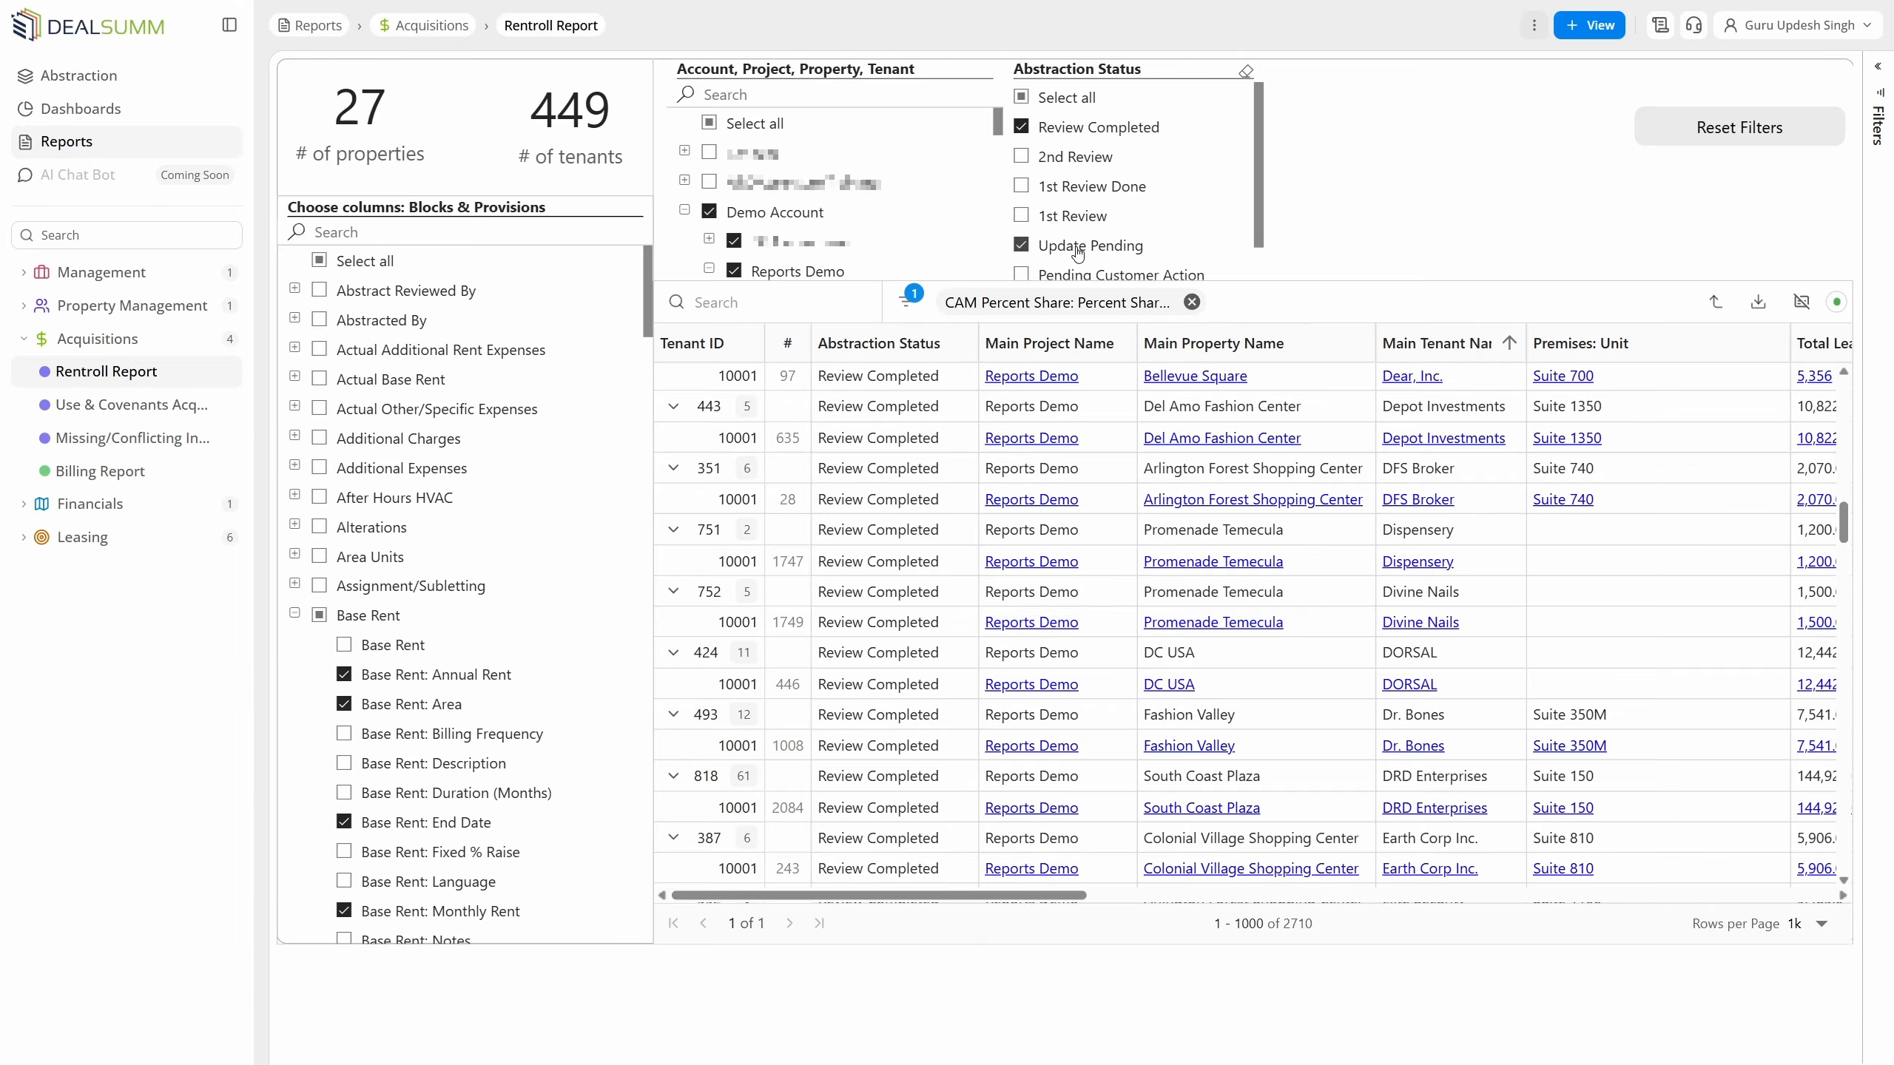
- Create a view named "Rentroll Example" in the Acquisitions library, browsing the available collaborators but adding none
click(1586, 33)
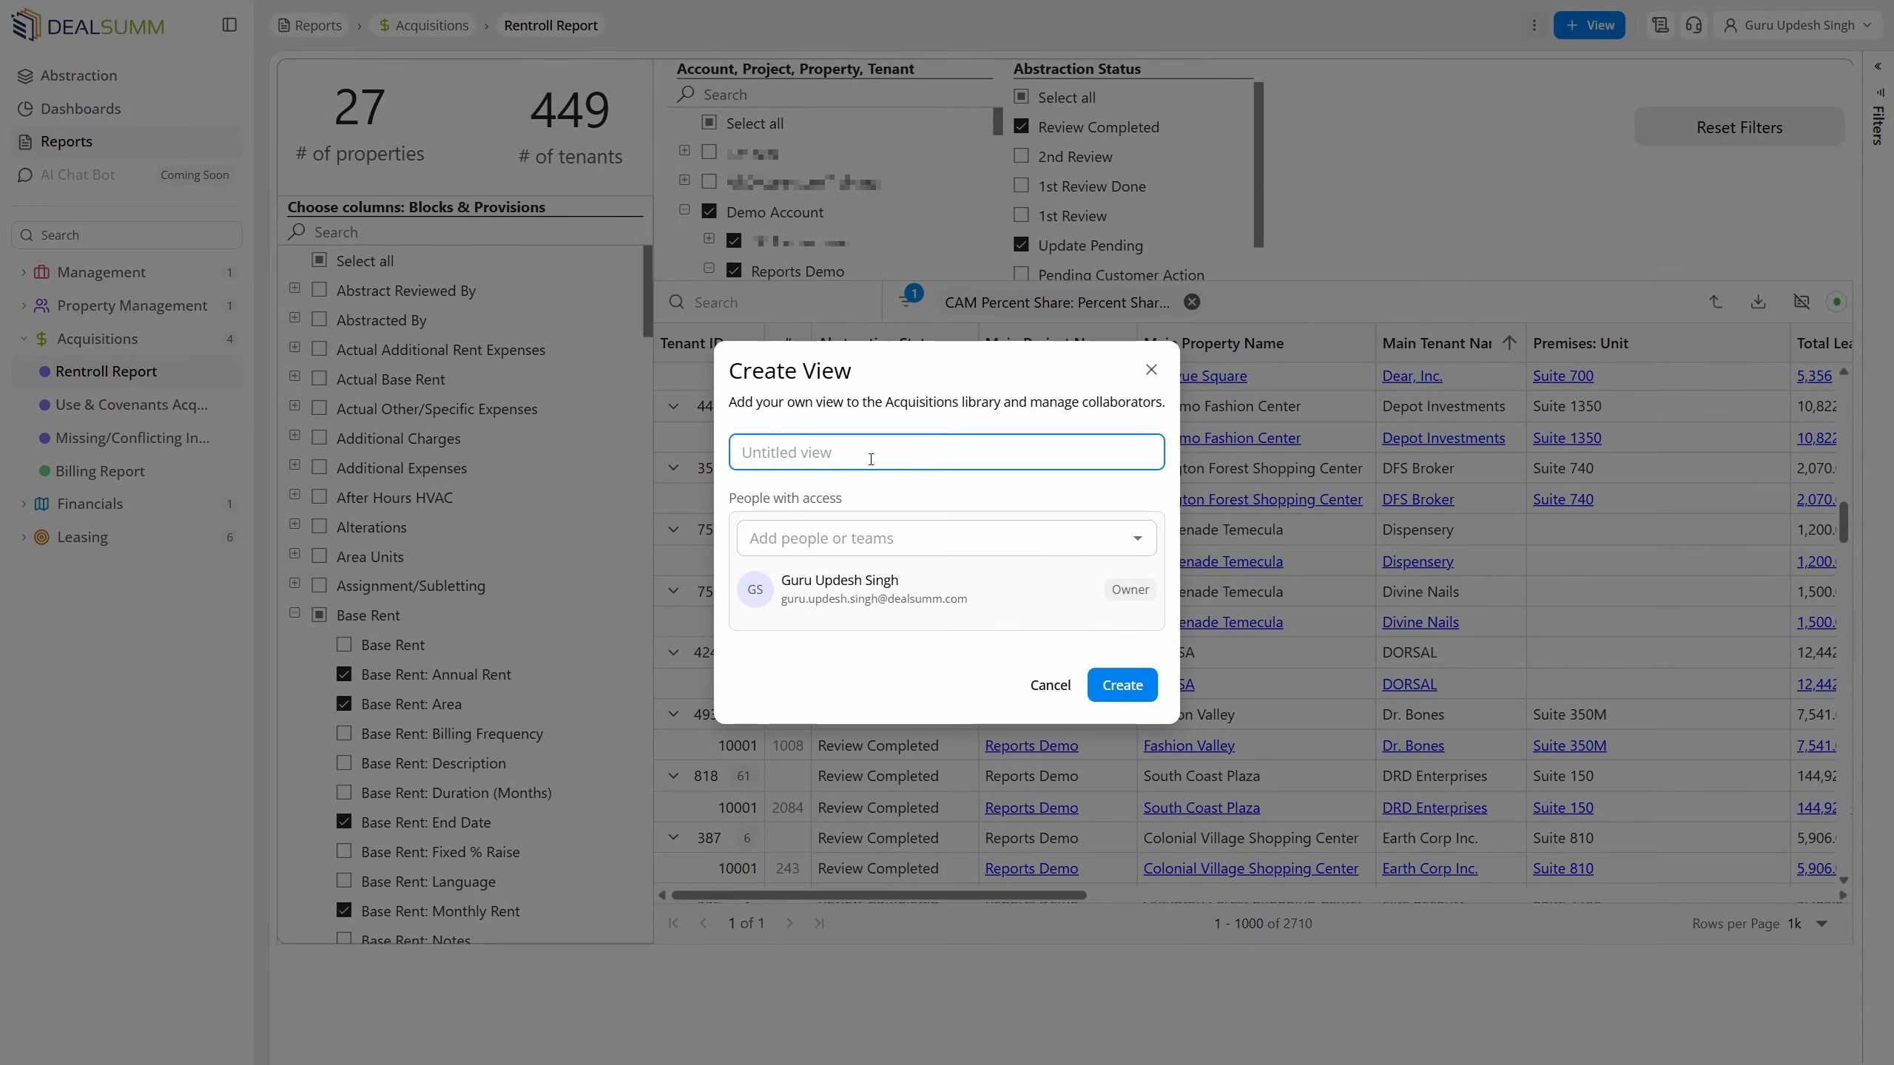
text(Rentroll Example)
click(883, 538)
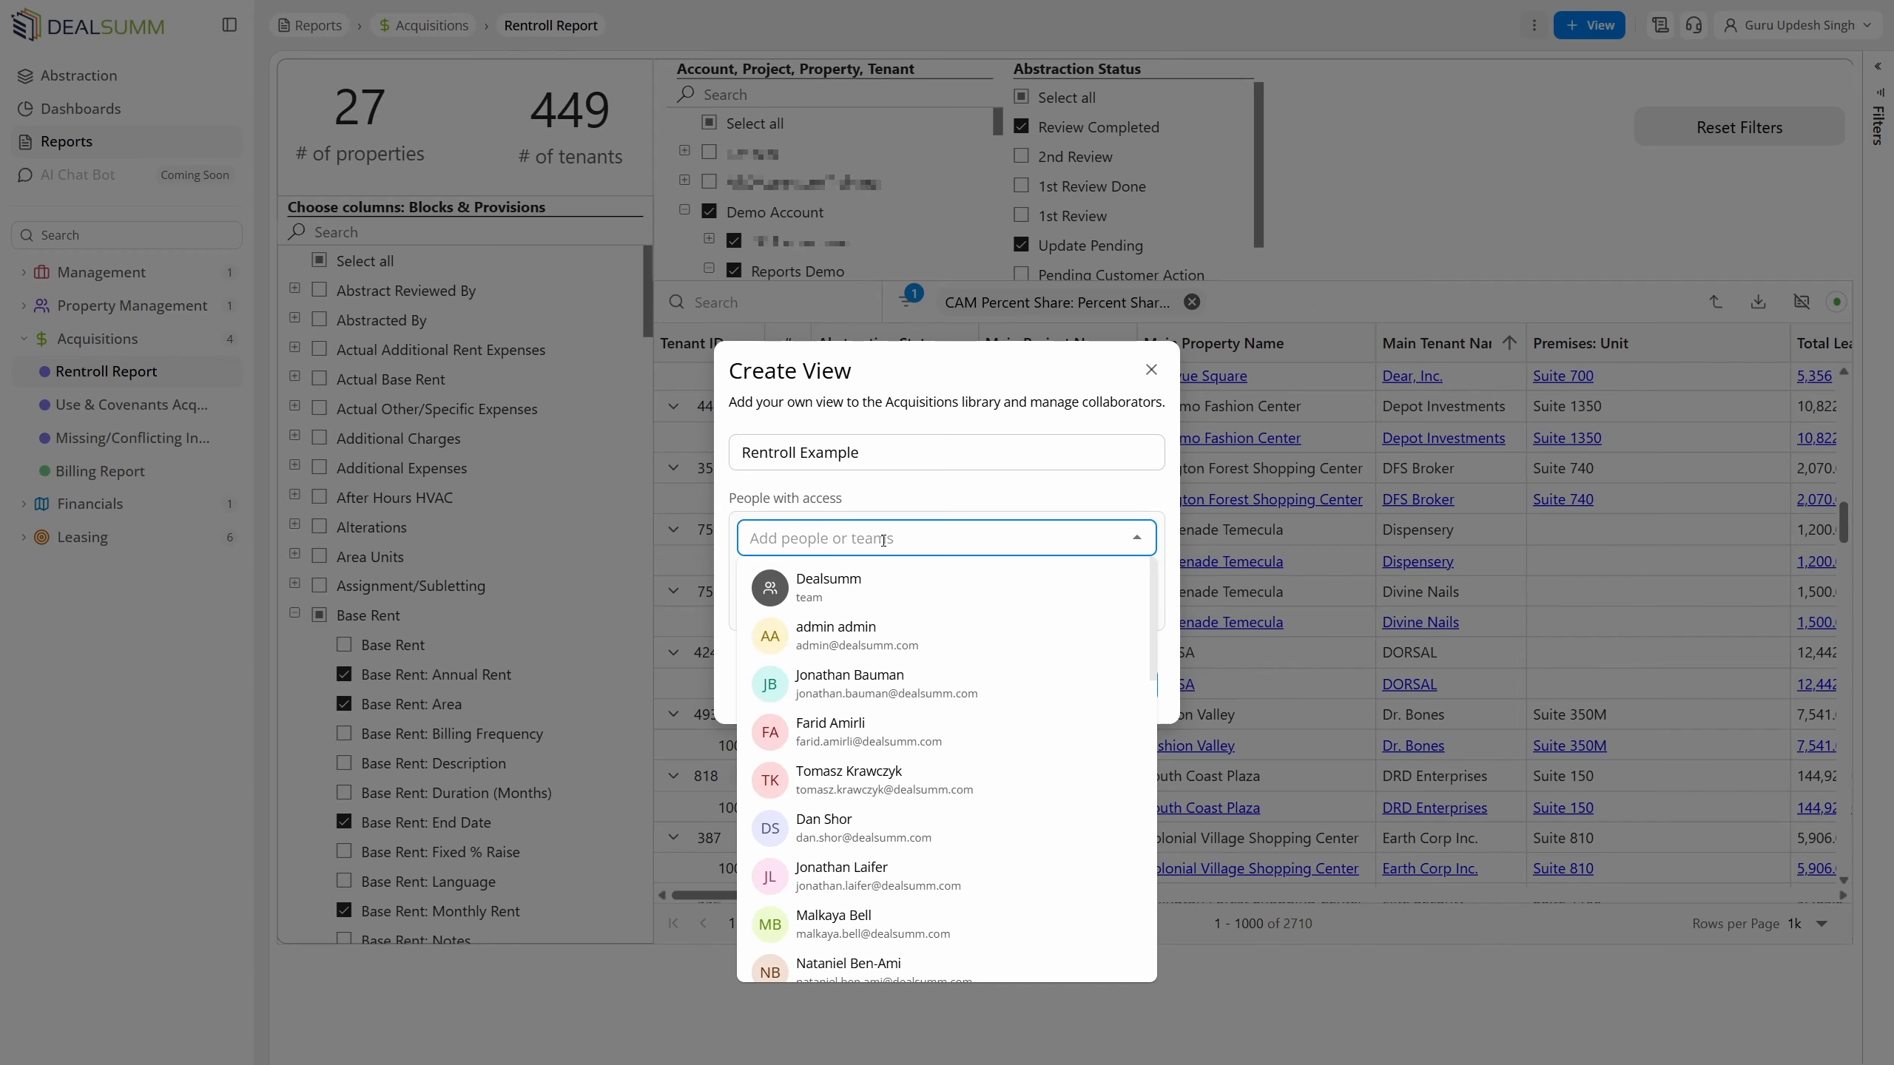
scroll(873, 722, down, 3)
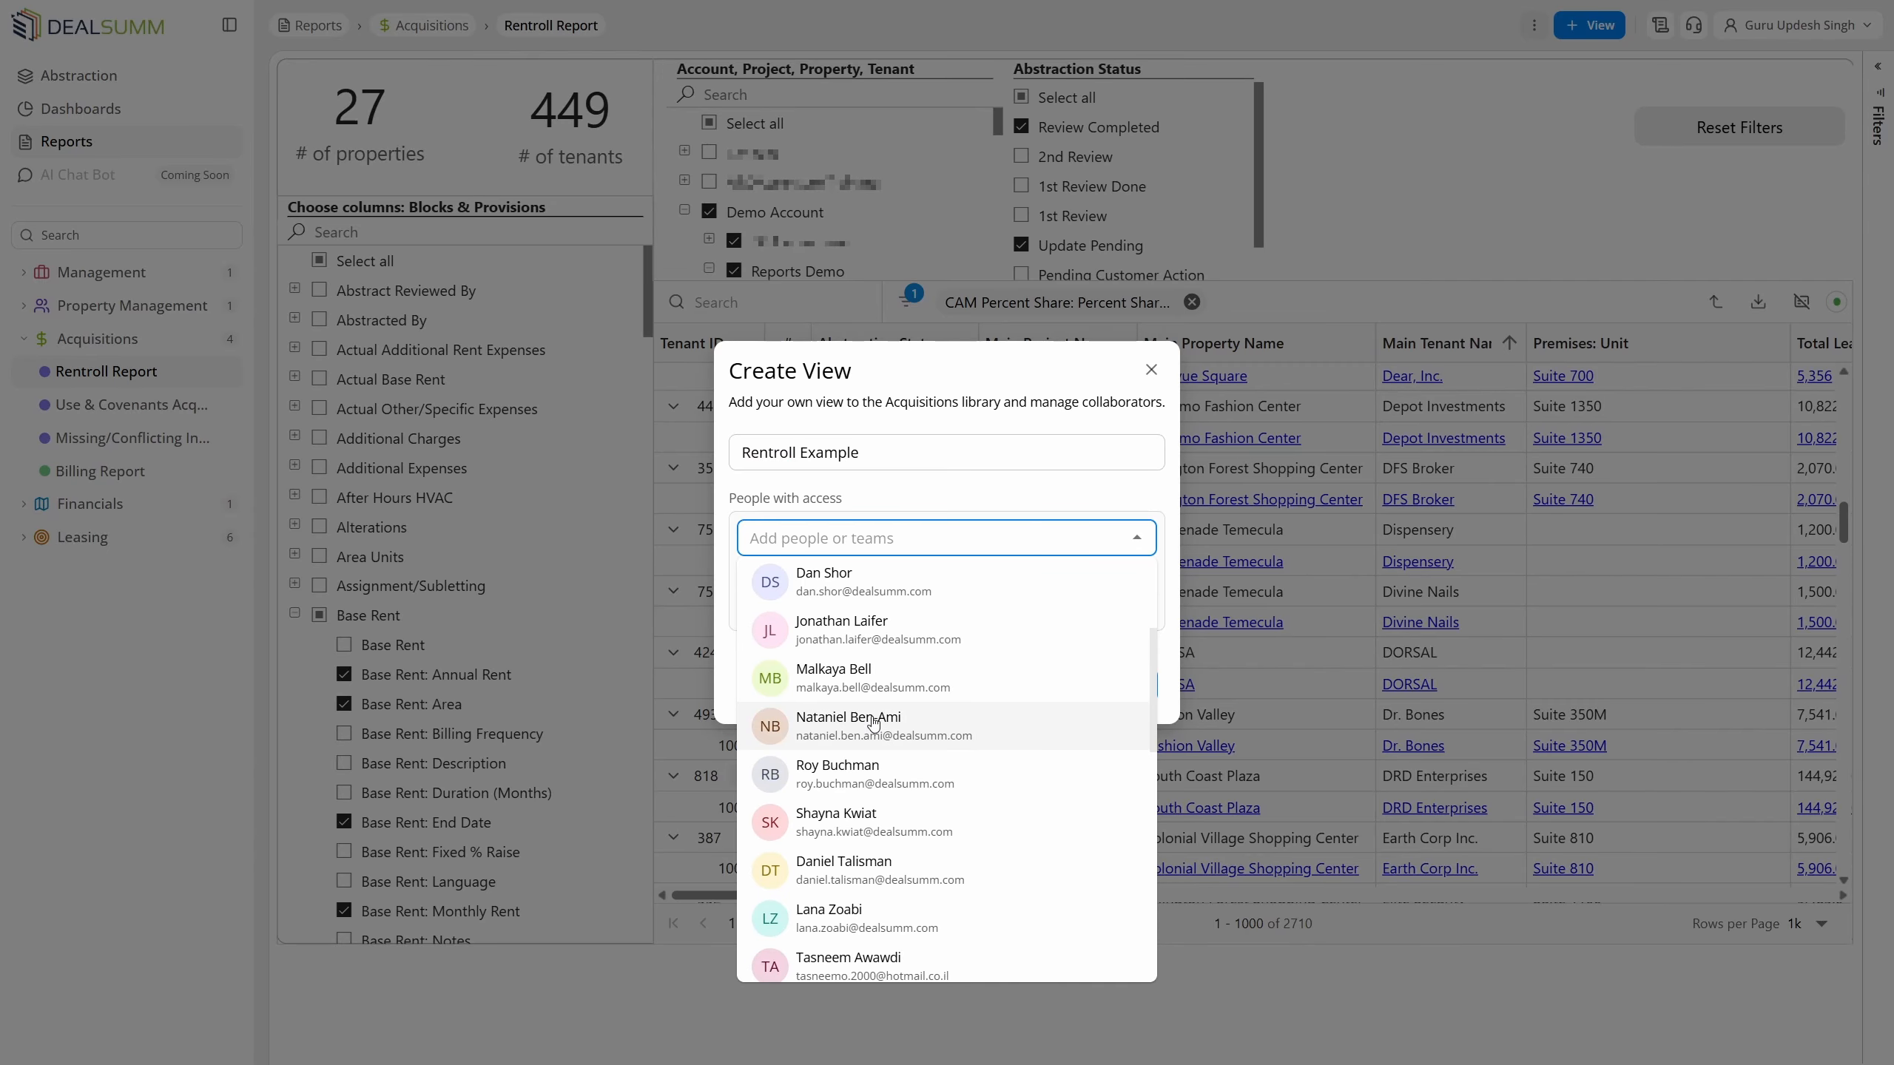
scroll(873, 716, down, 5)
click(896, 492)
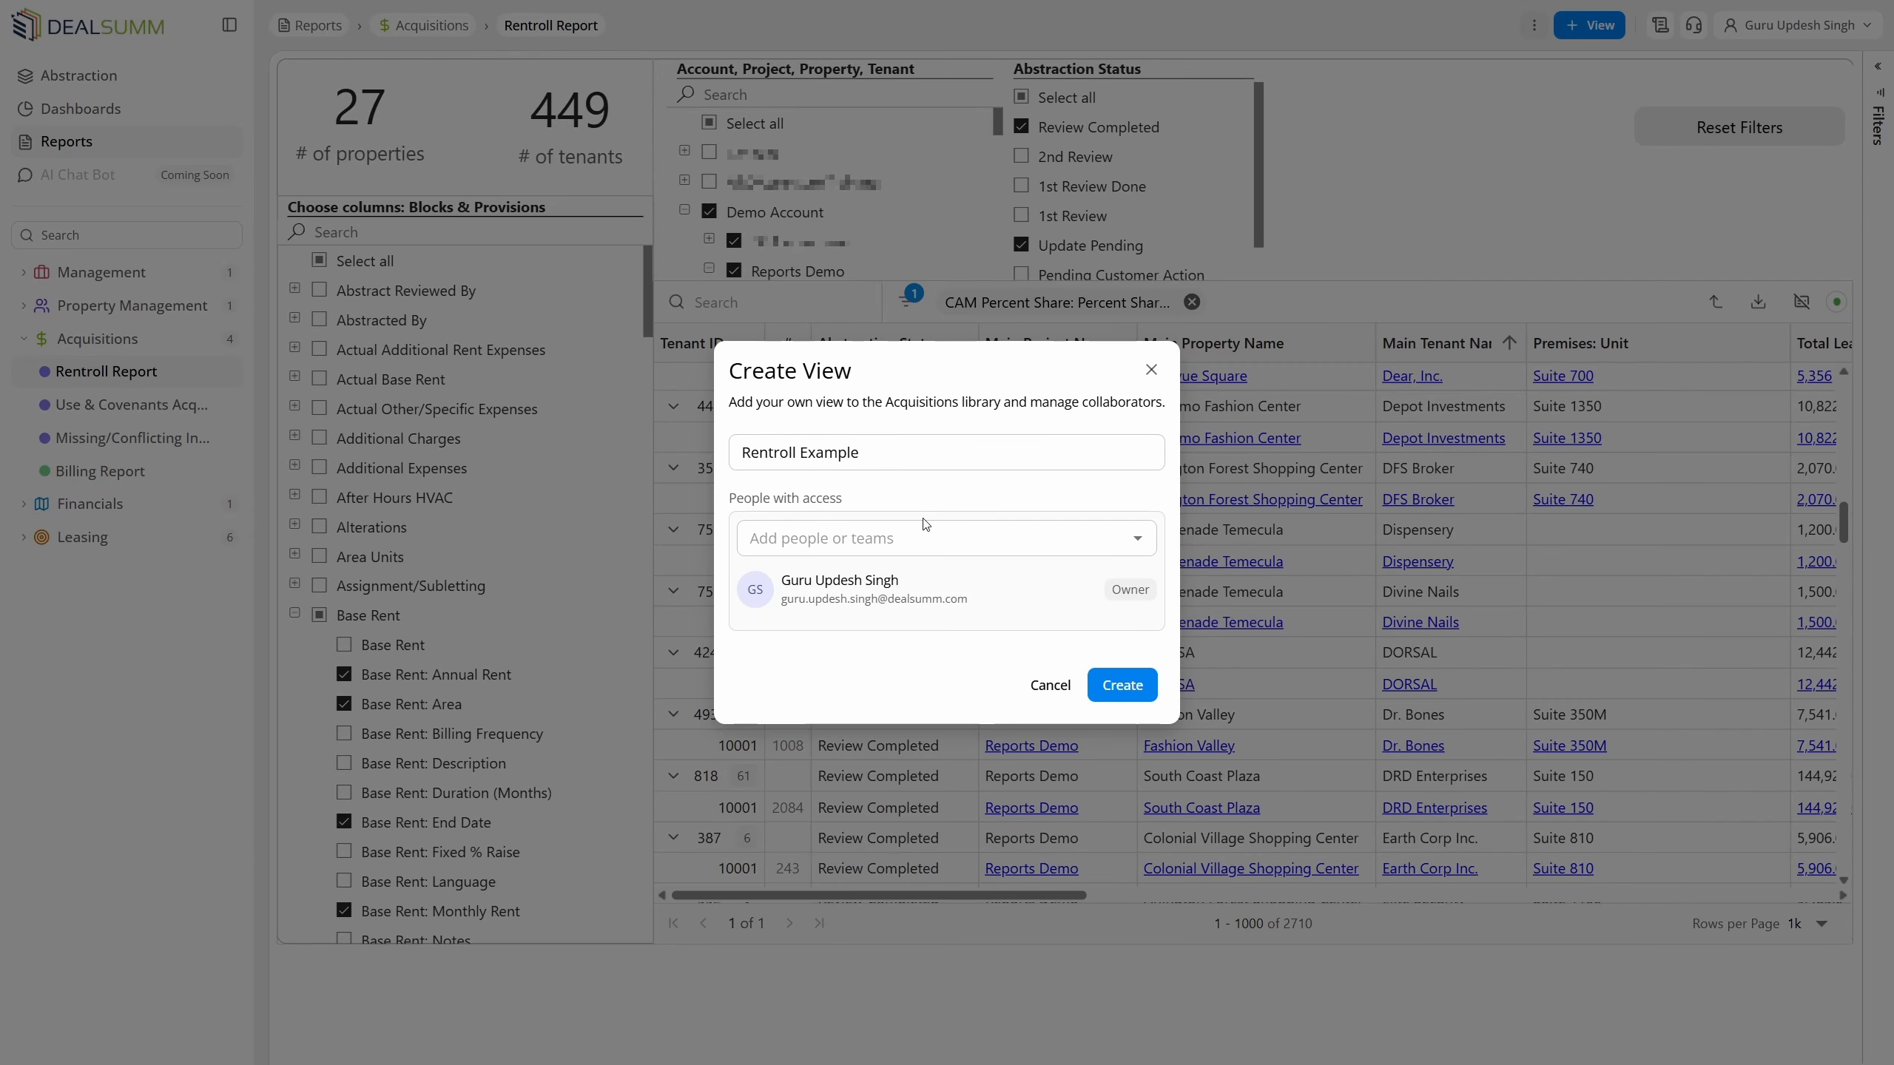
click(1122, 685)
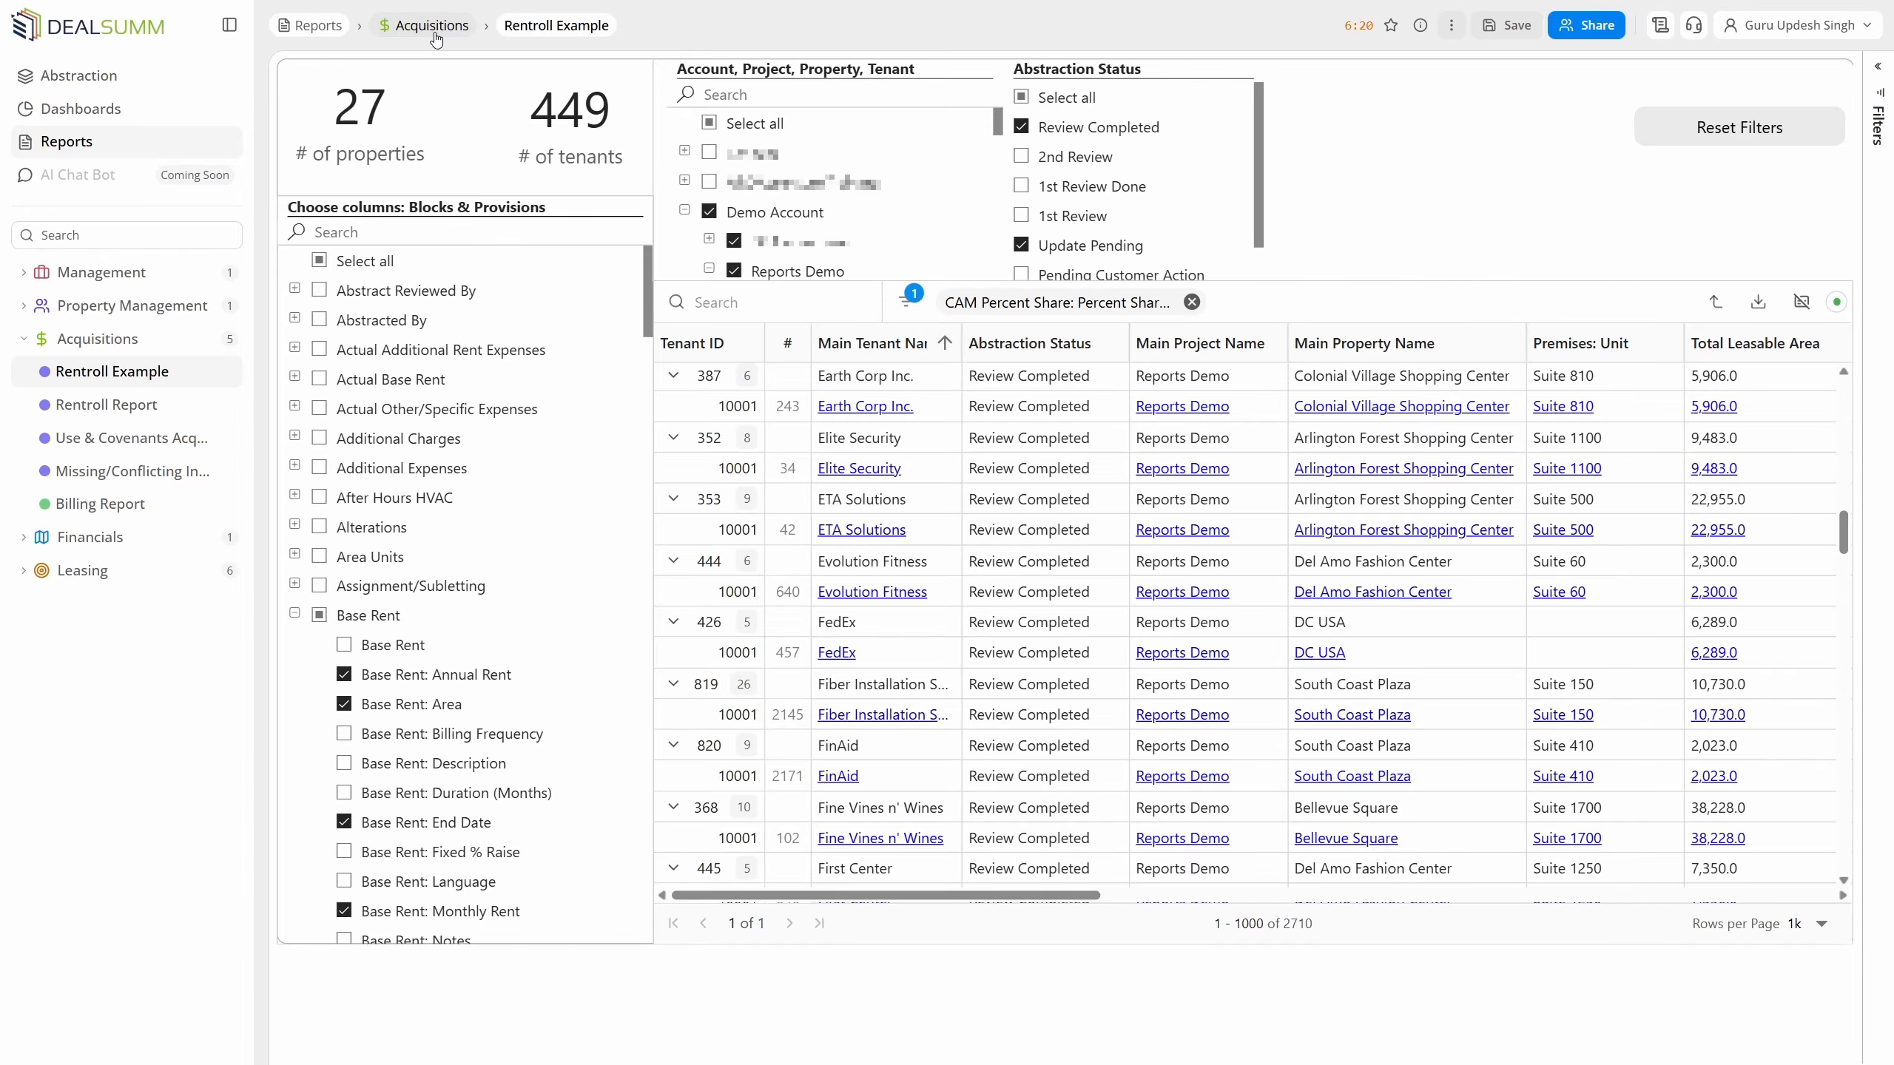
- Go back through the Acquisitions library to the Reports overview, then open the Leasing library and check the actions for Co Tenancy - Demo
click(433, 26)
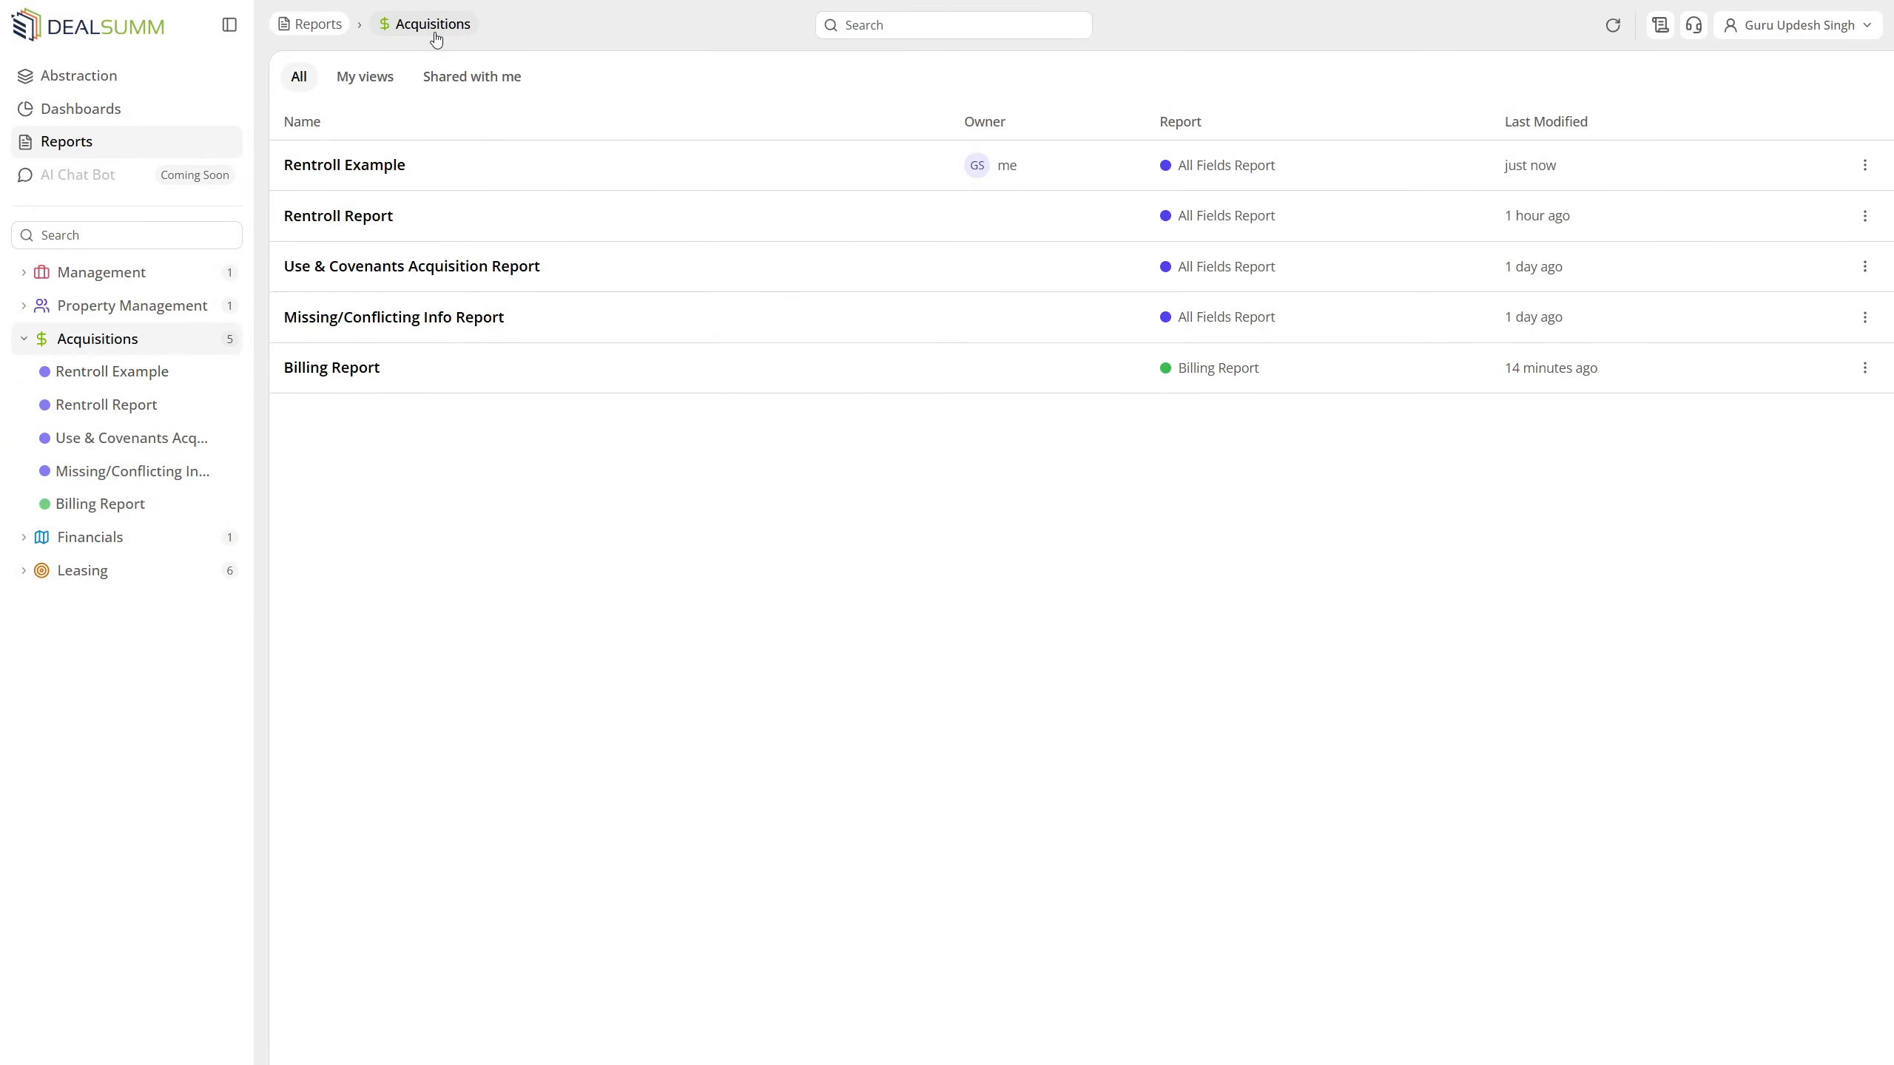
click(320, 30)
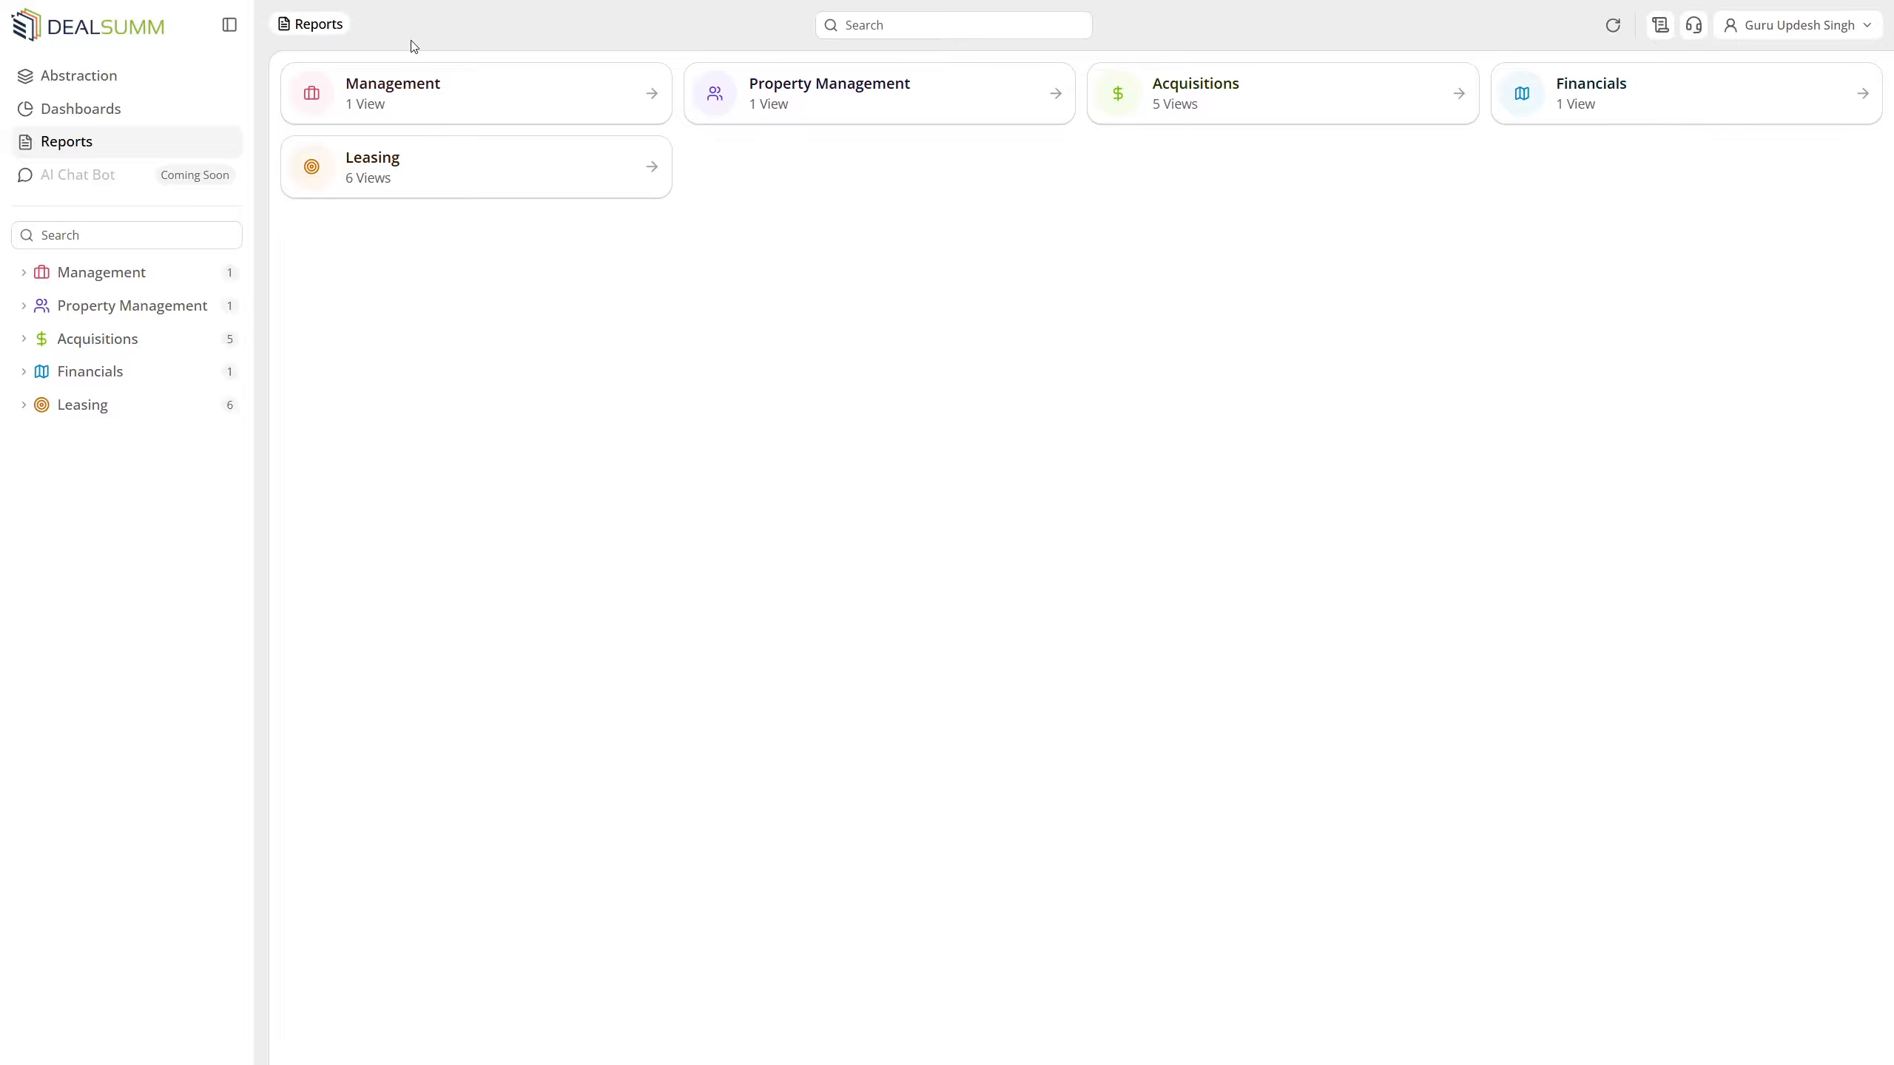
click(470, 164)
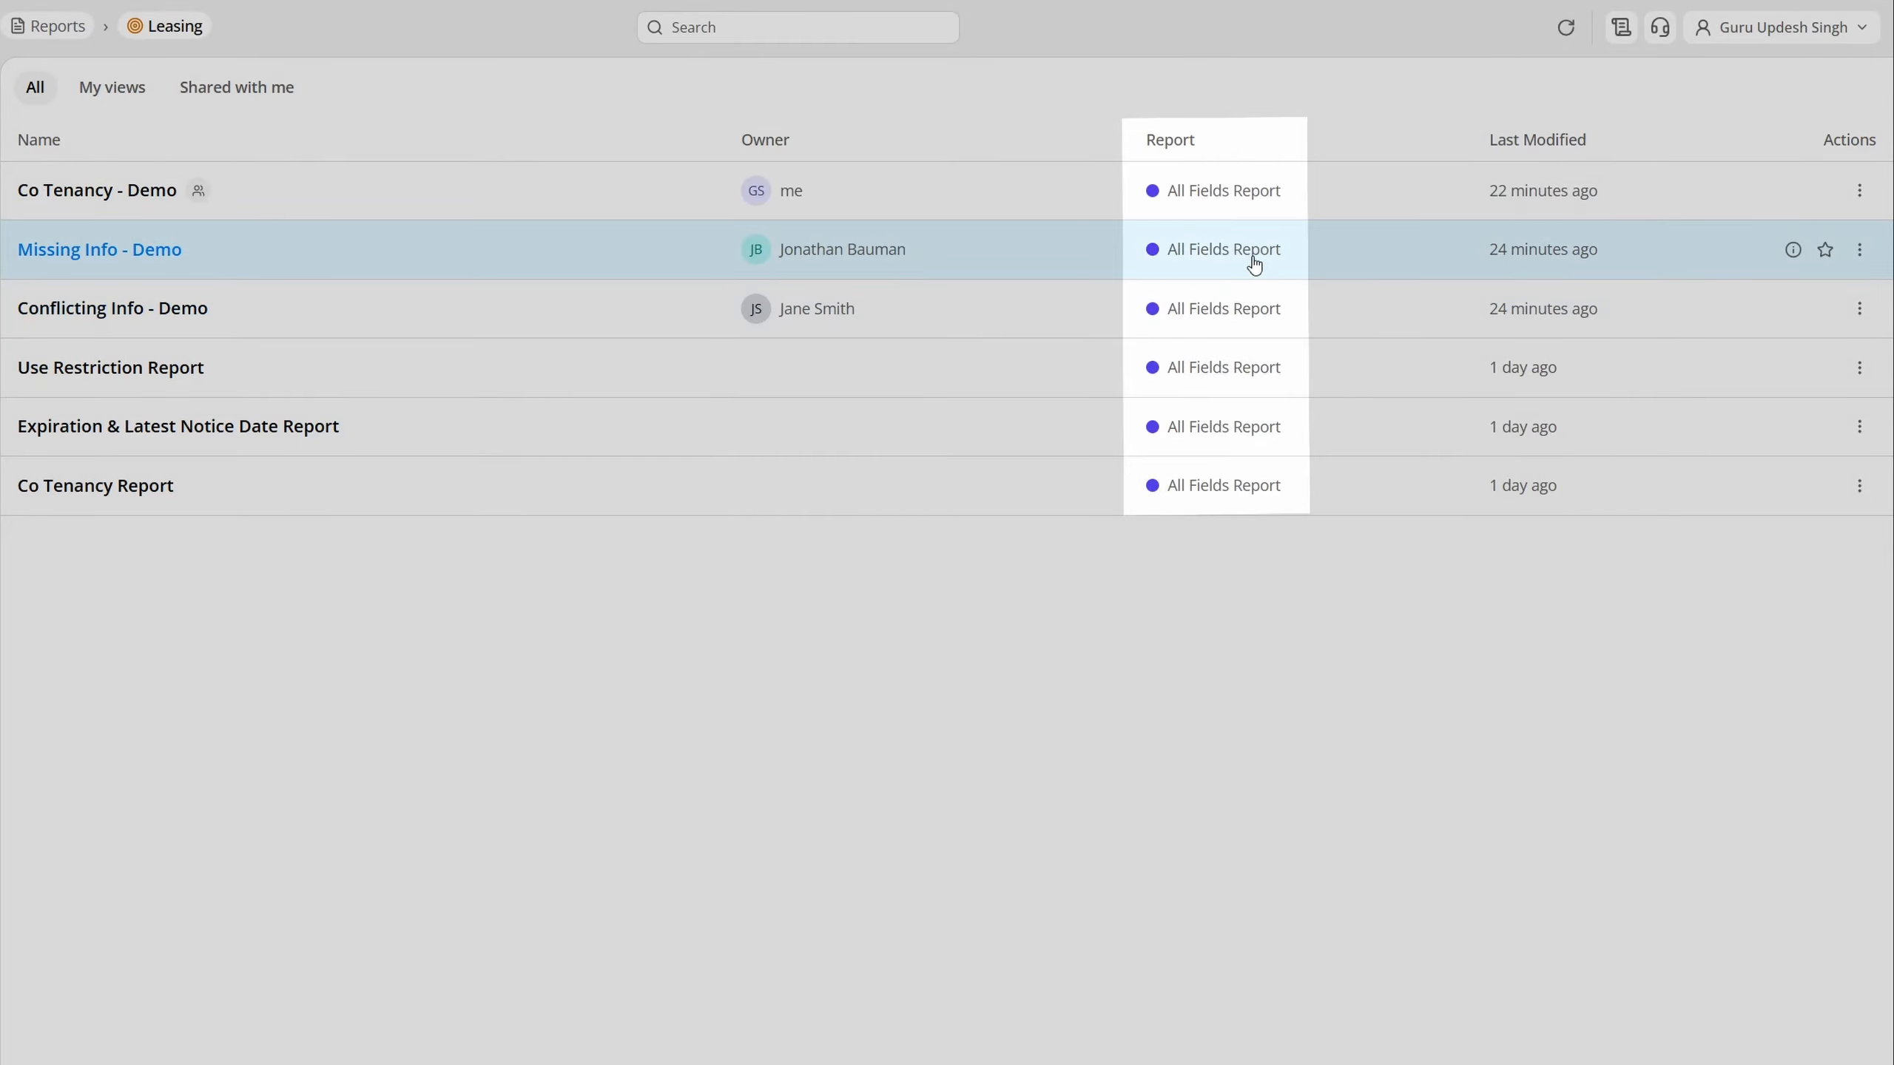
mouse_move(1565, 267)
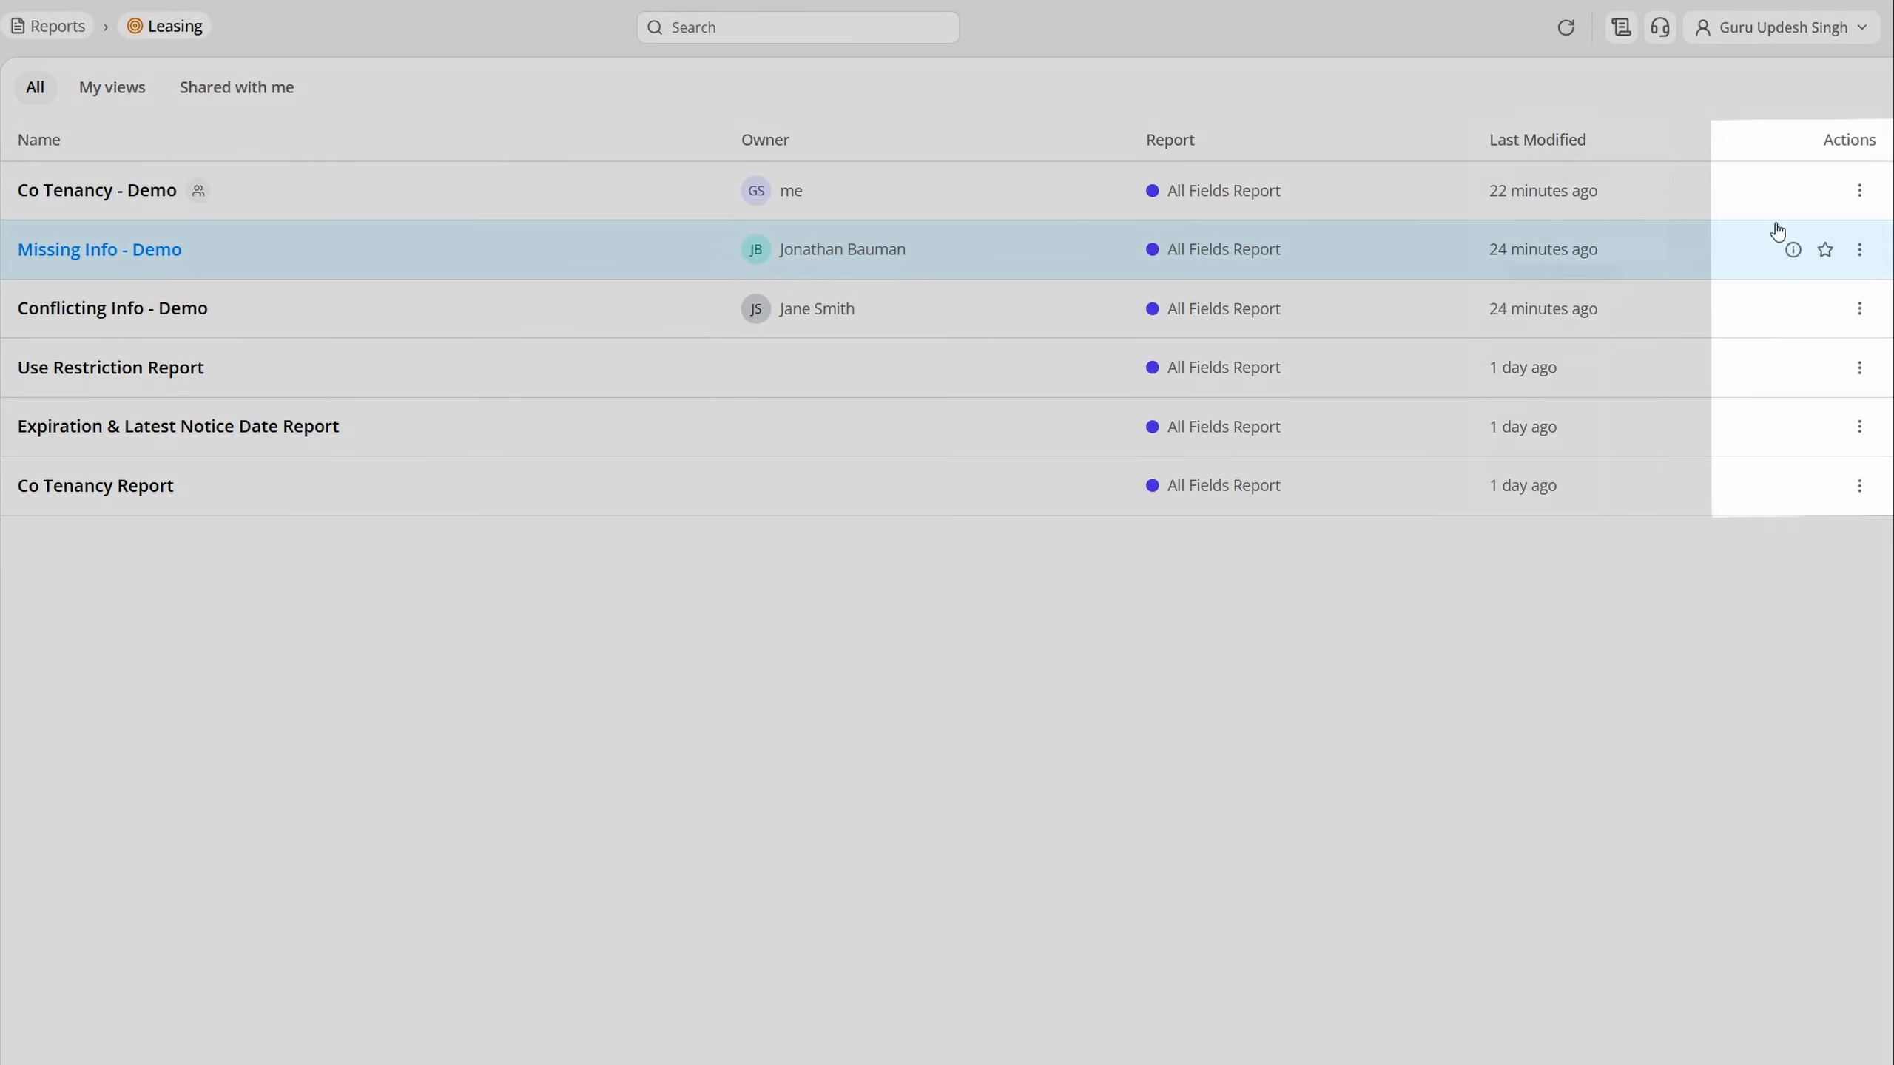
click(1858, 191)
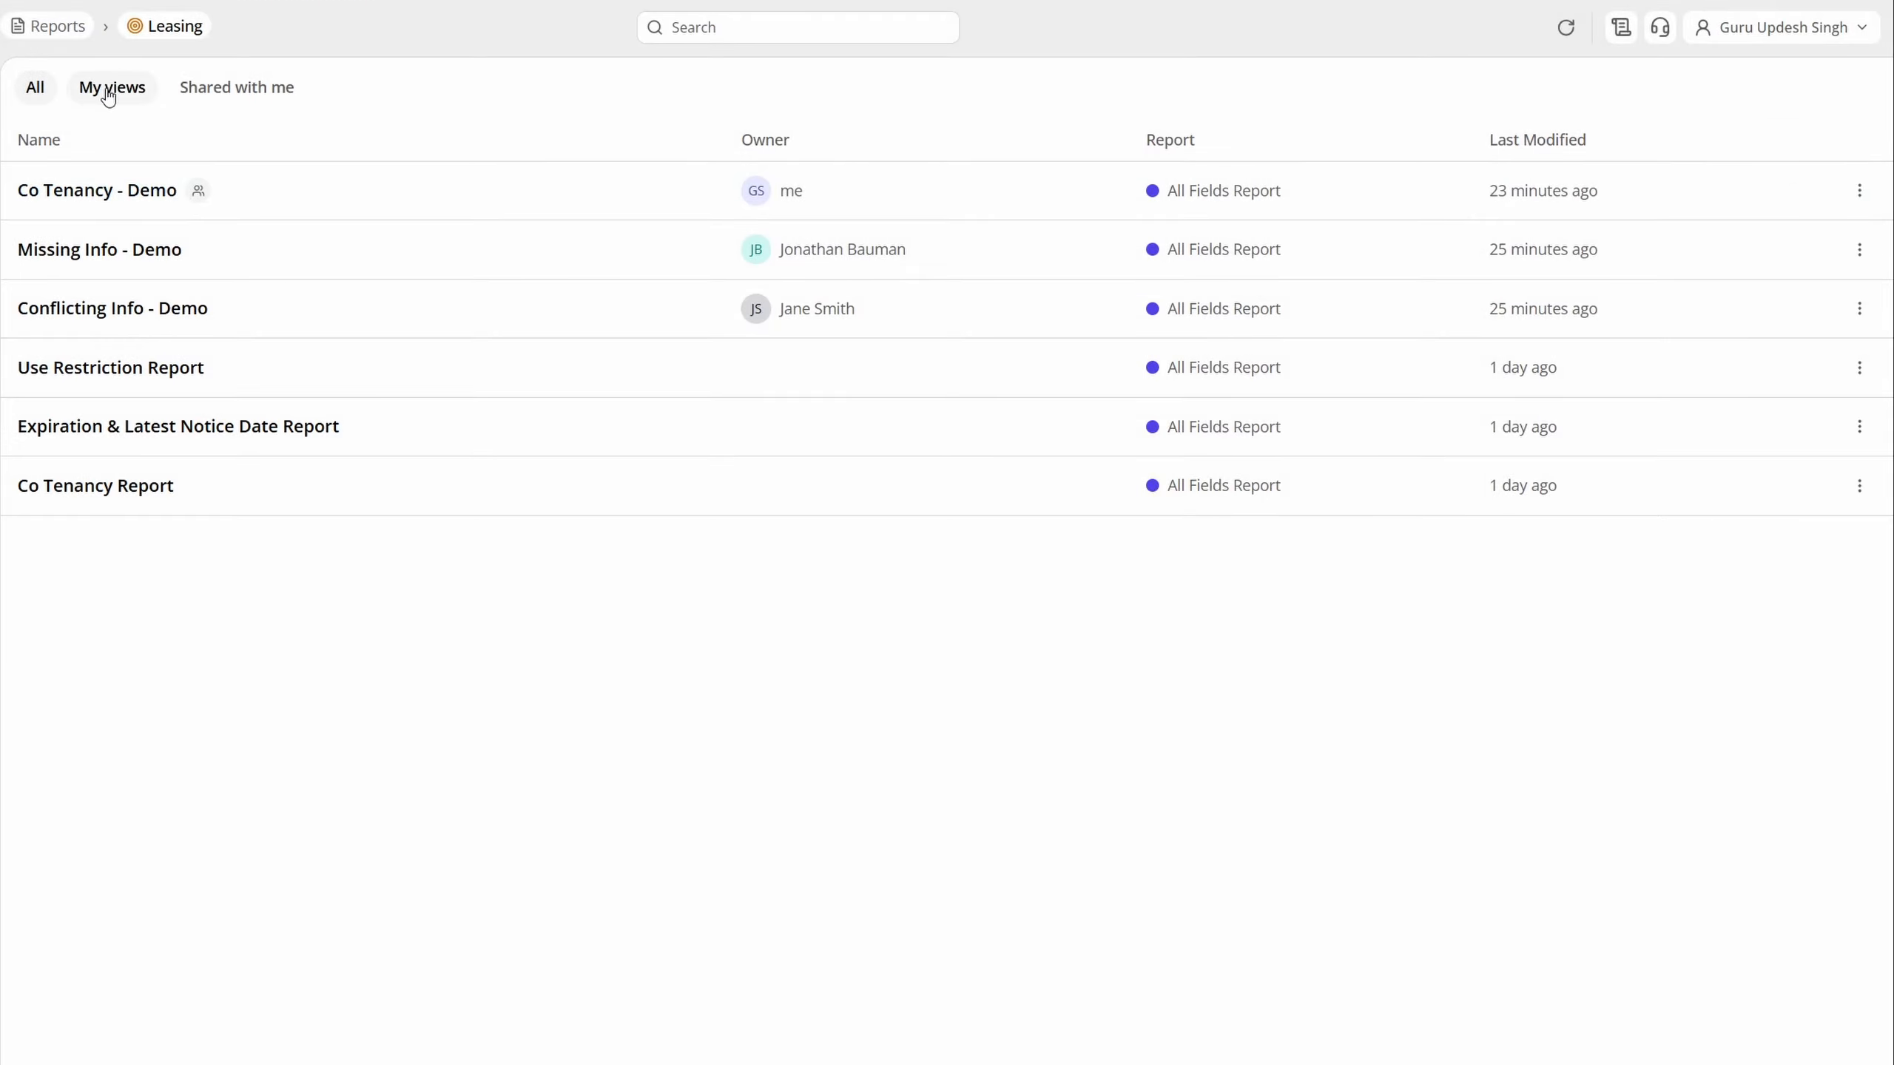
- List the Leasing library's own views, the views shared by others, and all views again
click(109, 94)
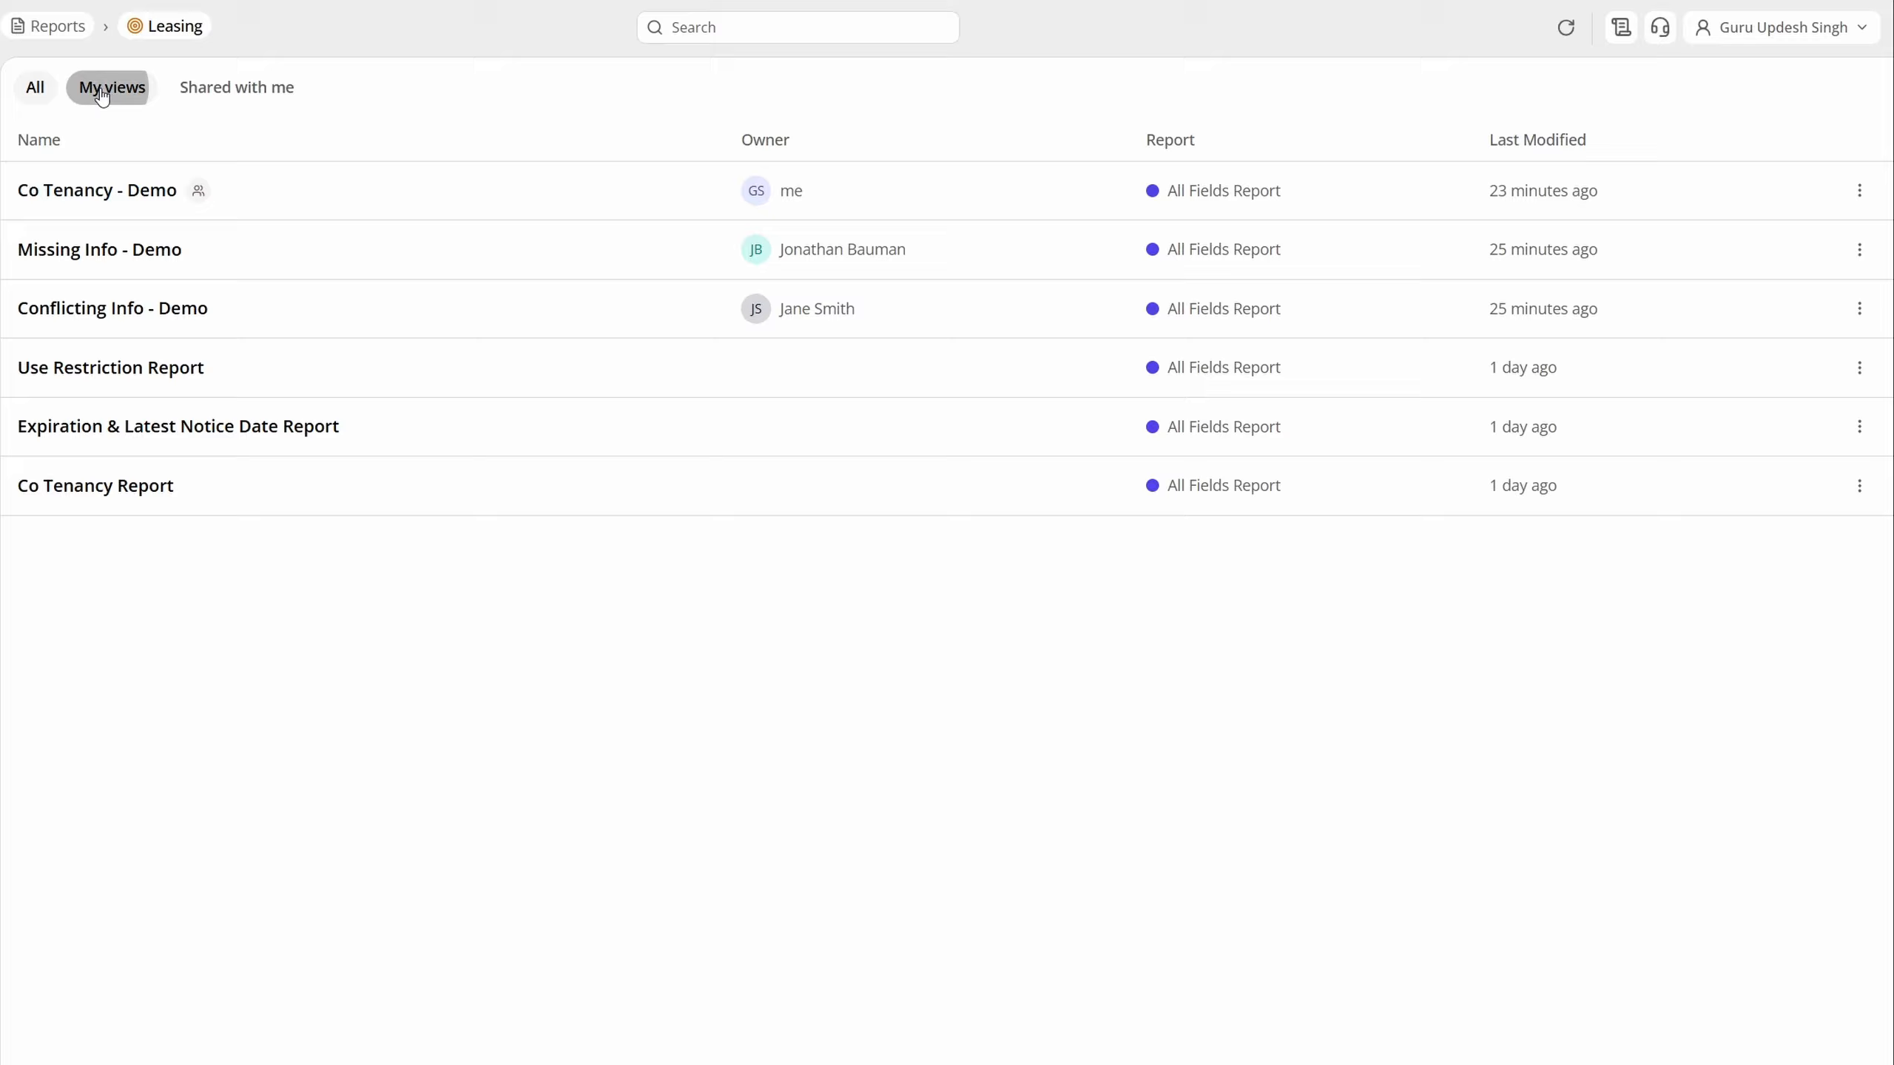
click(233, 95)
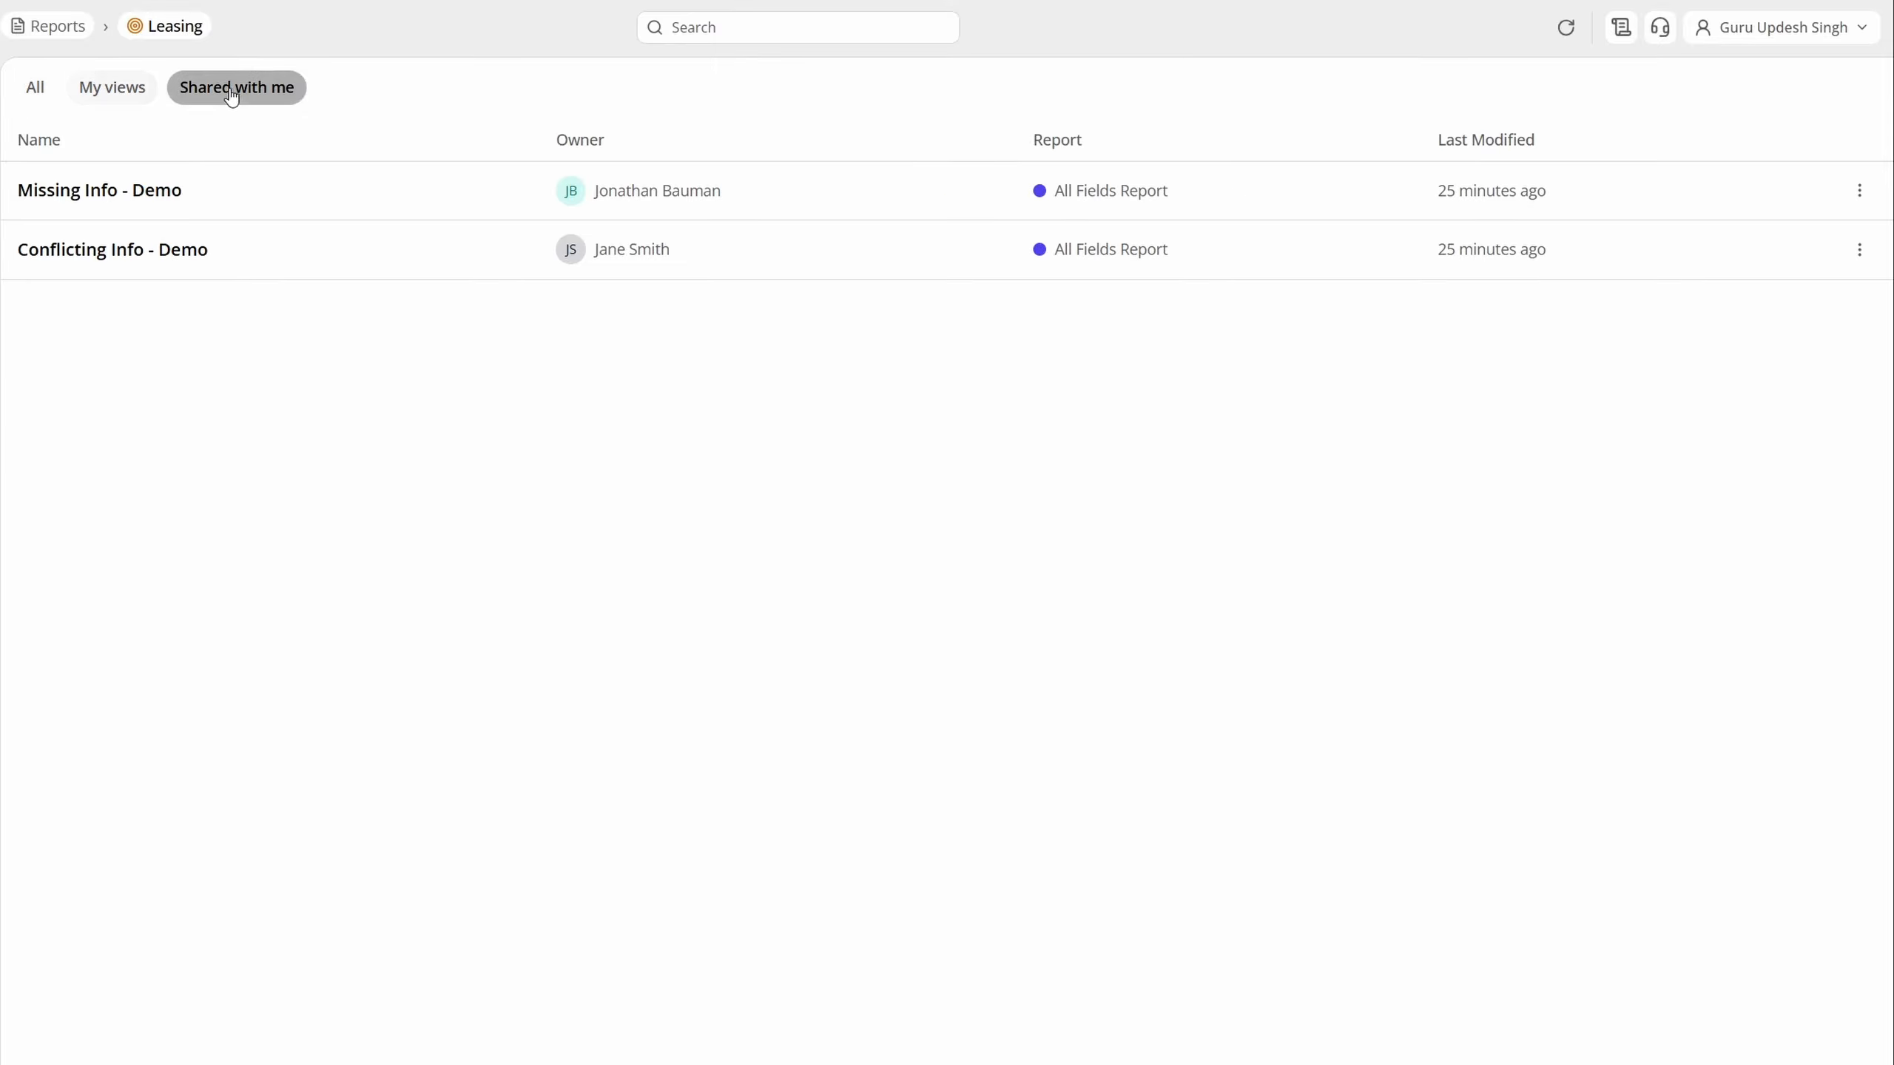
click(33, 93)
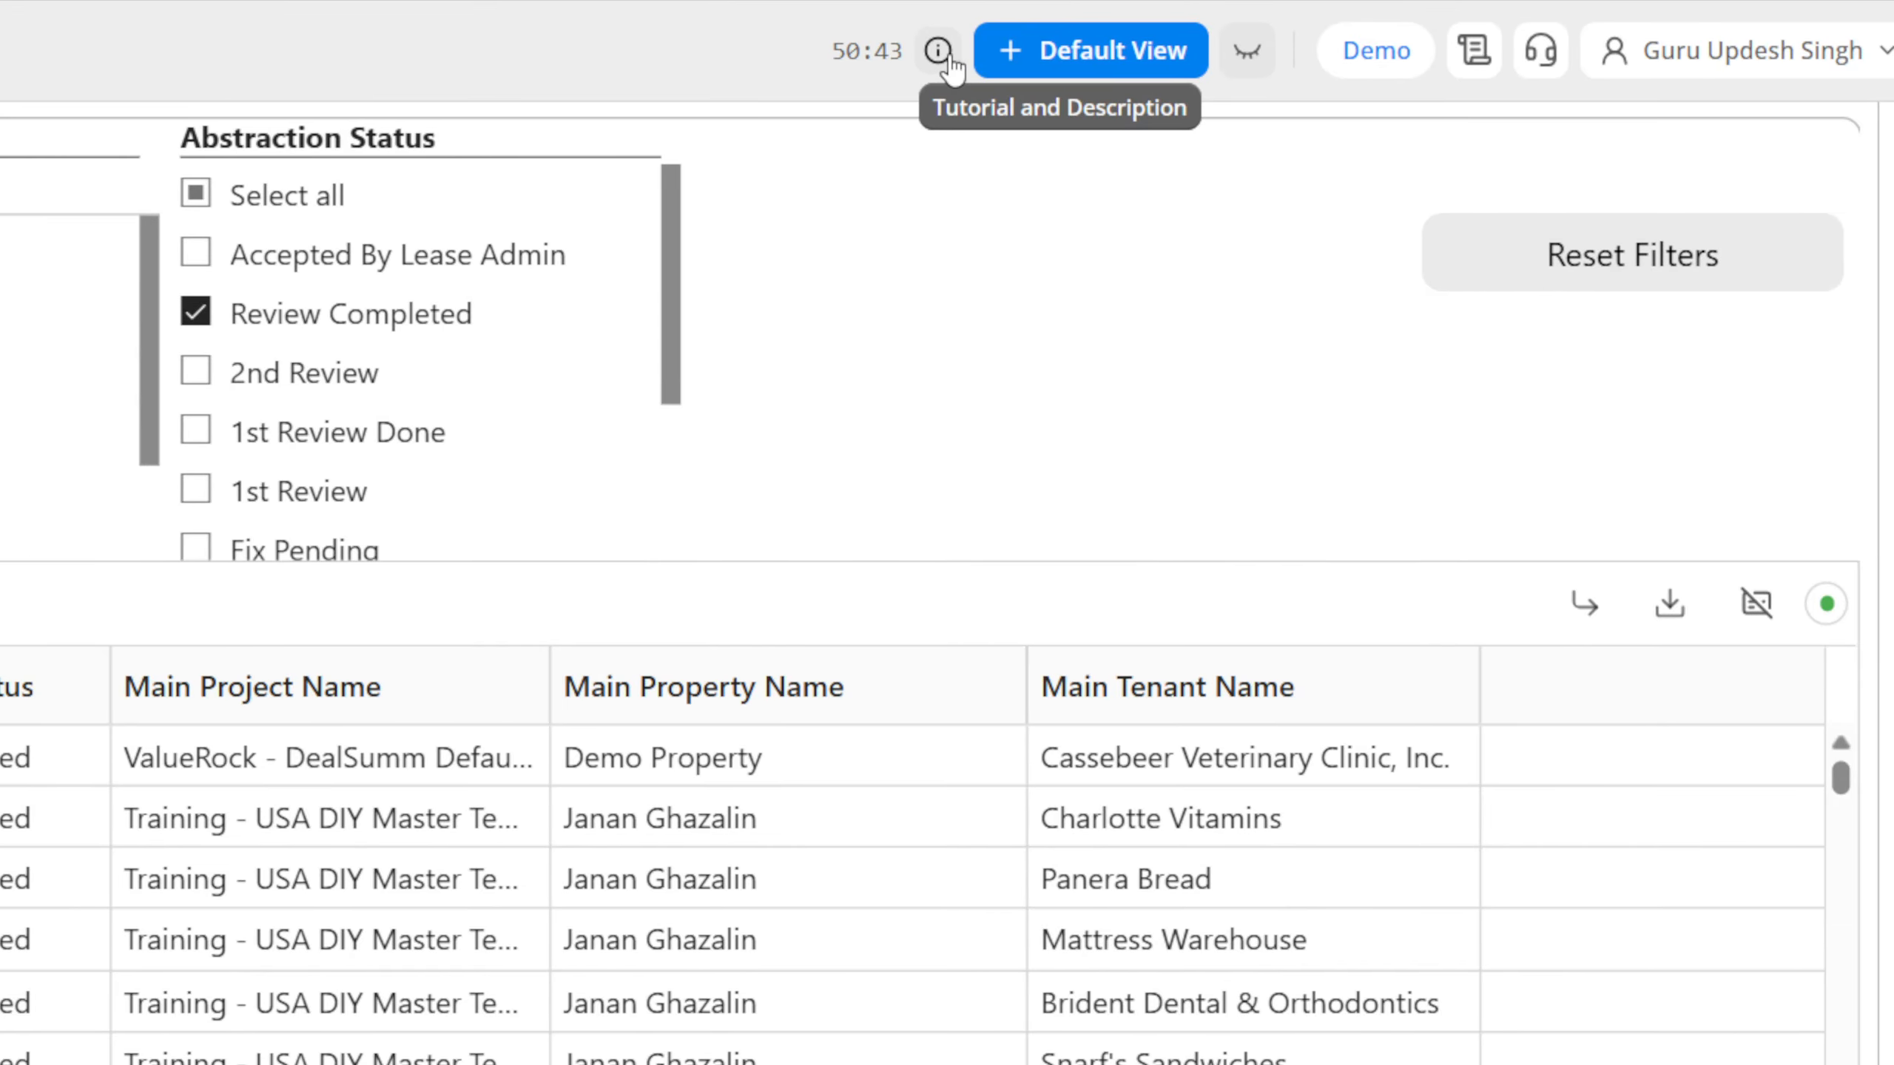
- Open the tutorial and description of the default report view
click(938, 51)
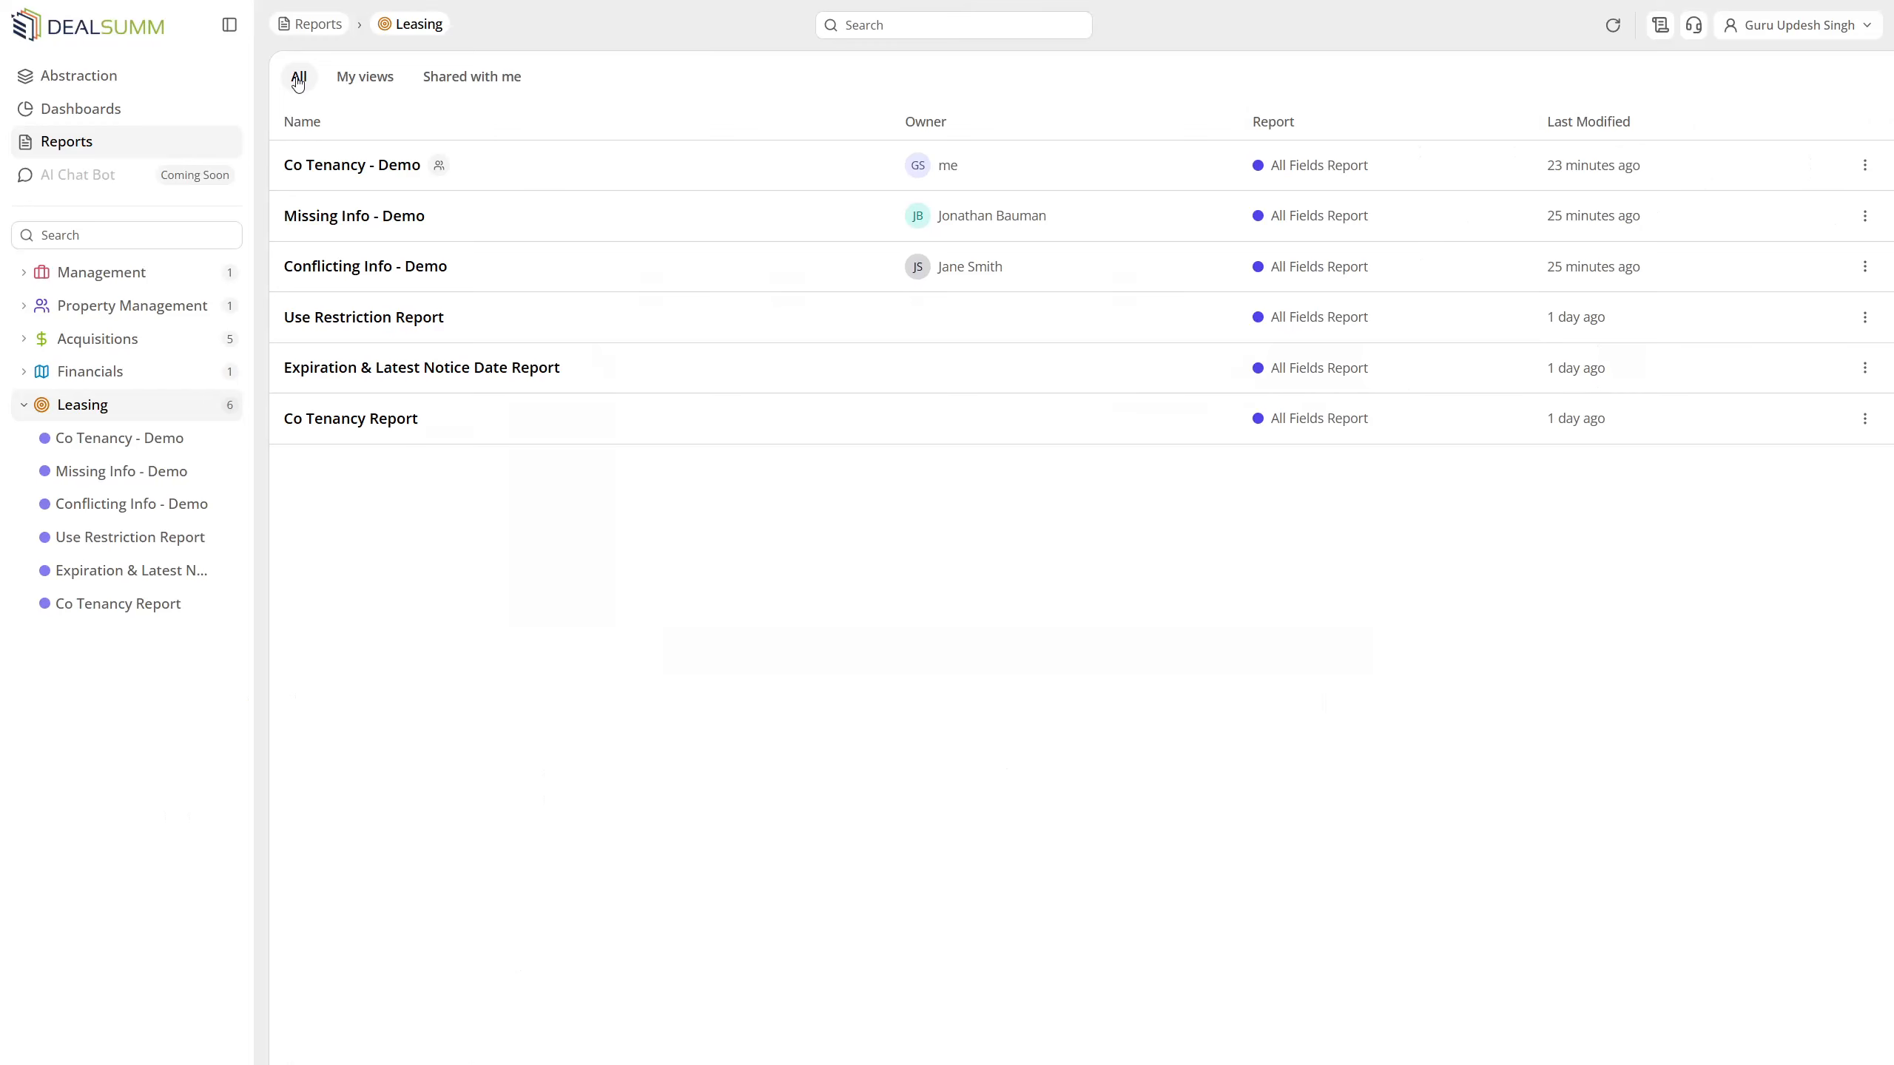
- Search the Leasing library's views for "Co tenancy" and clear the search
click(926, 28)
text(Co )
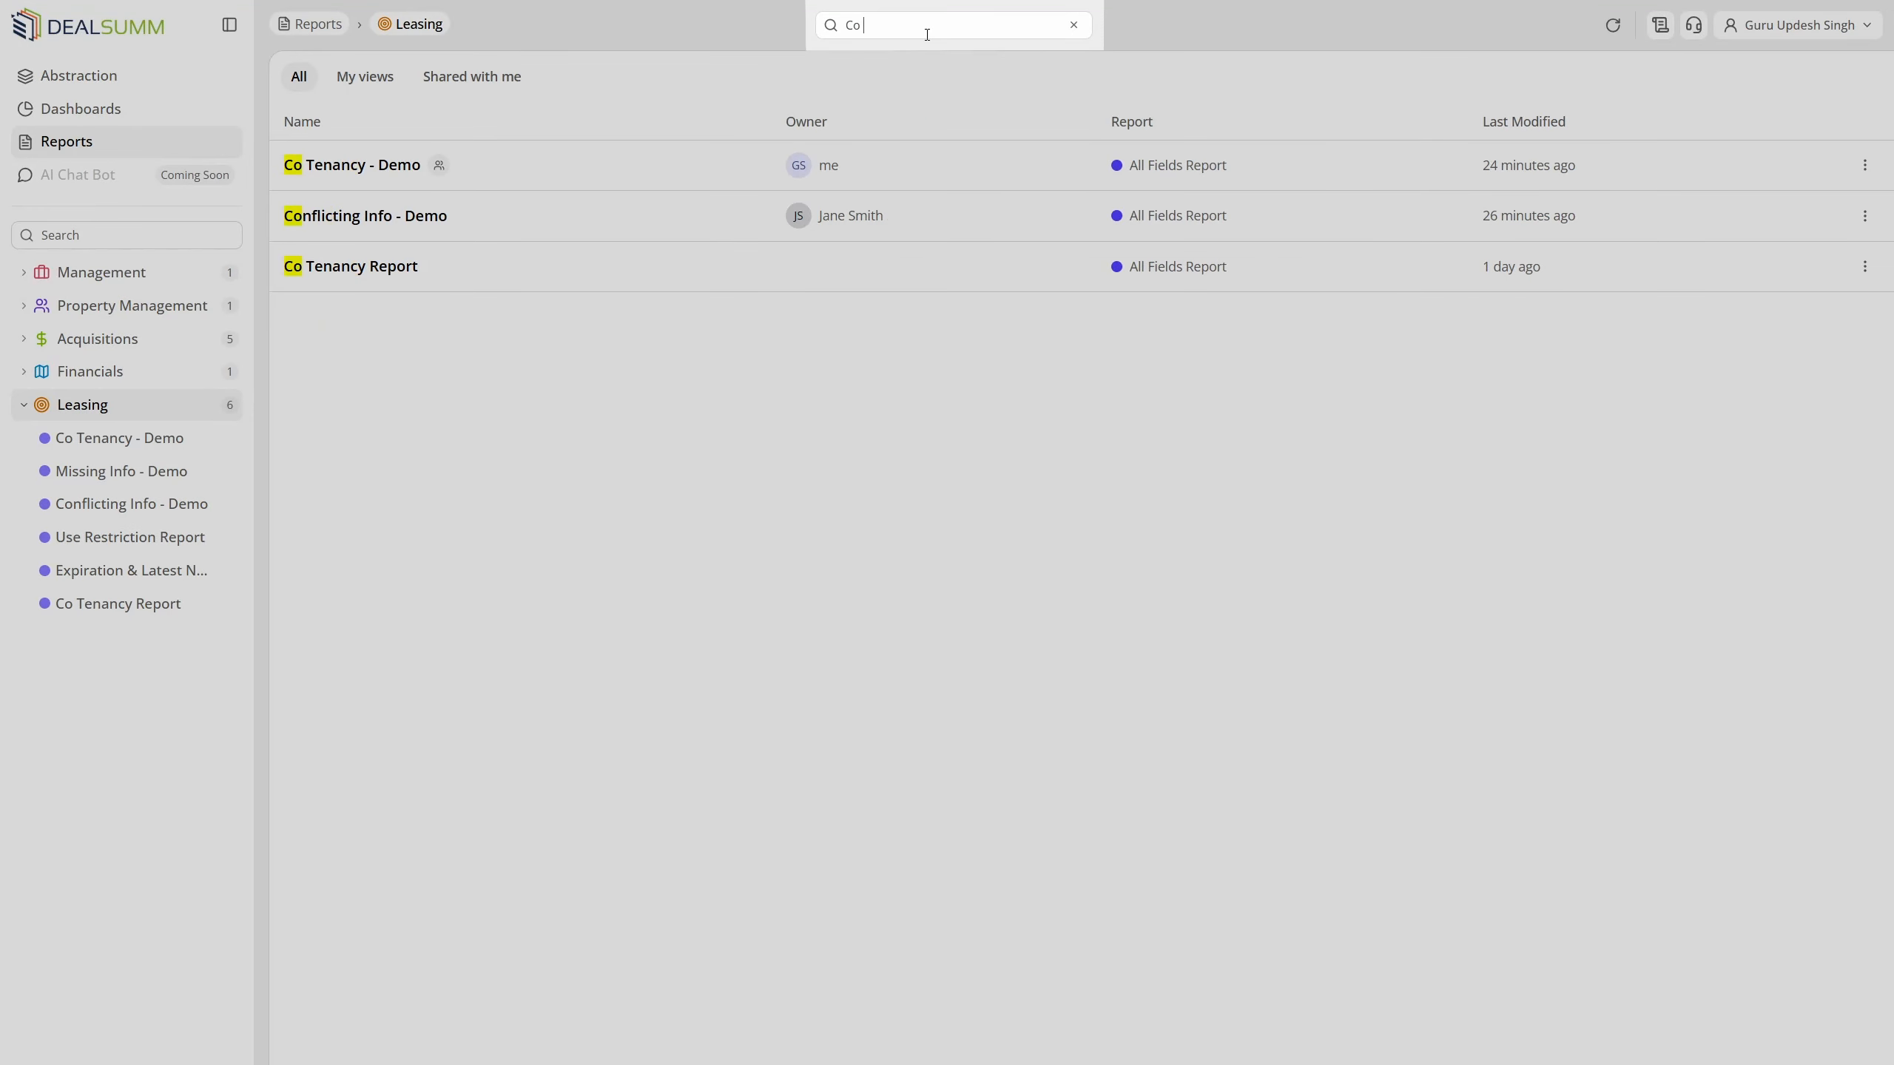
text(tenancy)
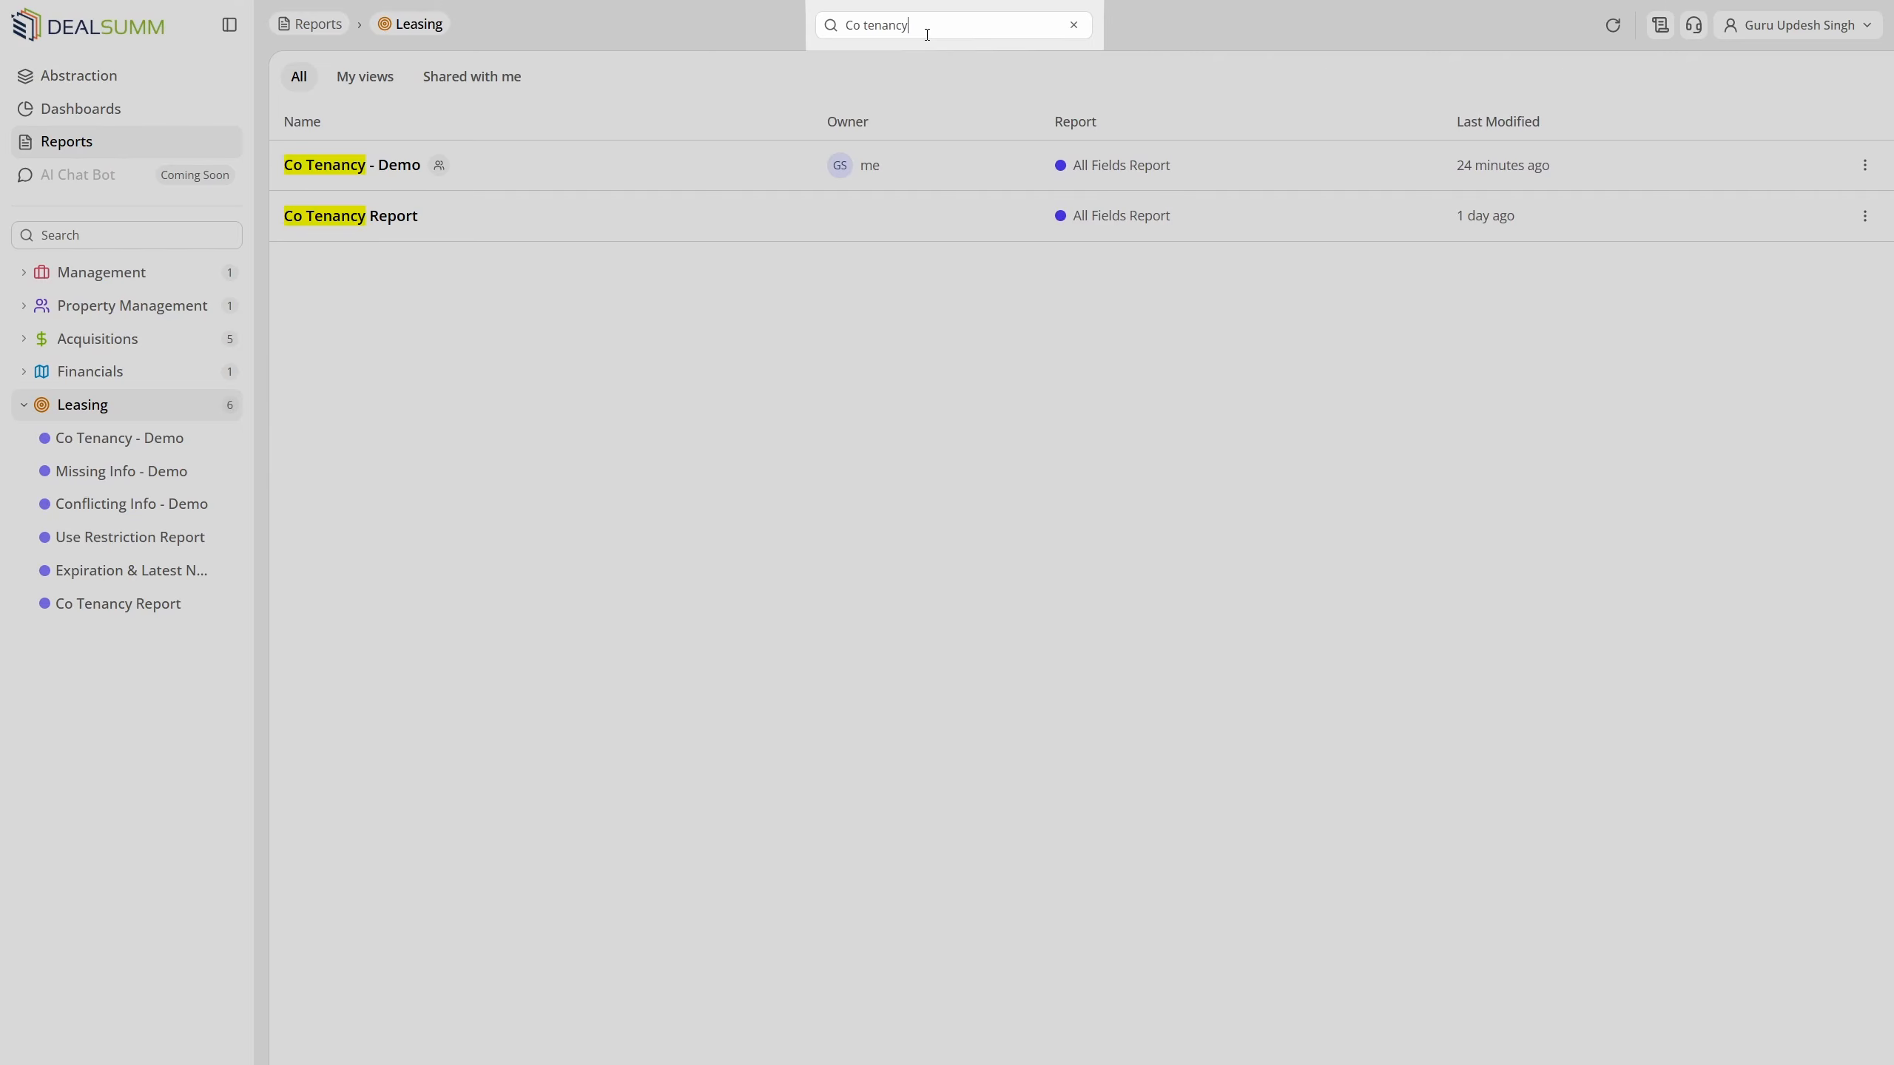
click(1074, 25)
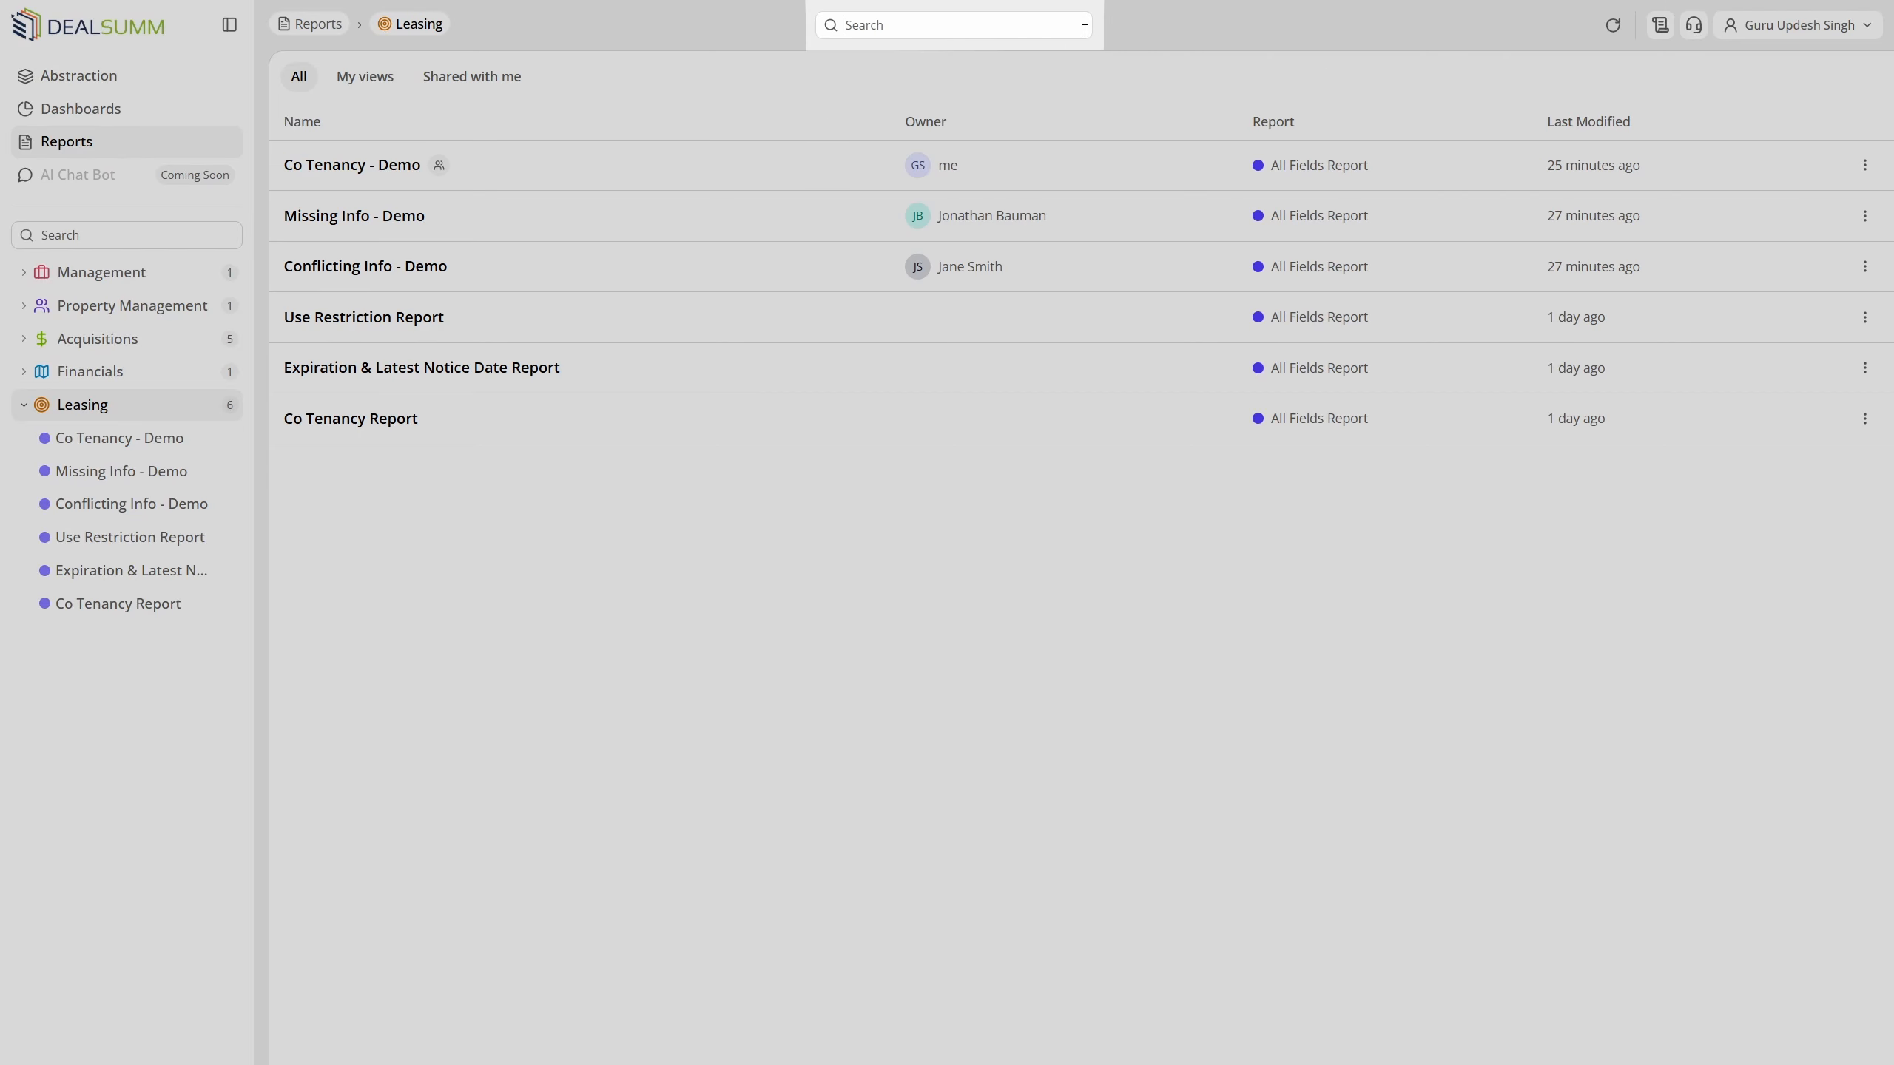
- Search across all report libraries for "Rentroll" and clear the search
click(146, 233)
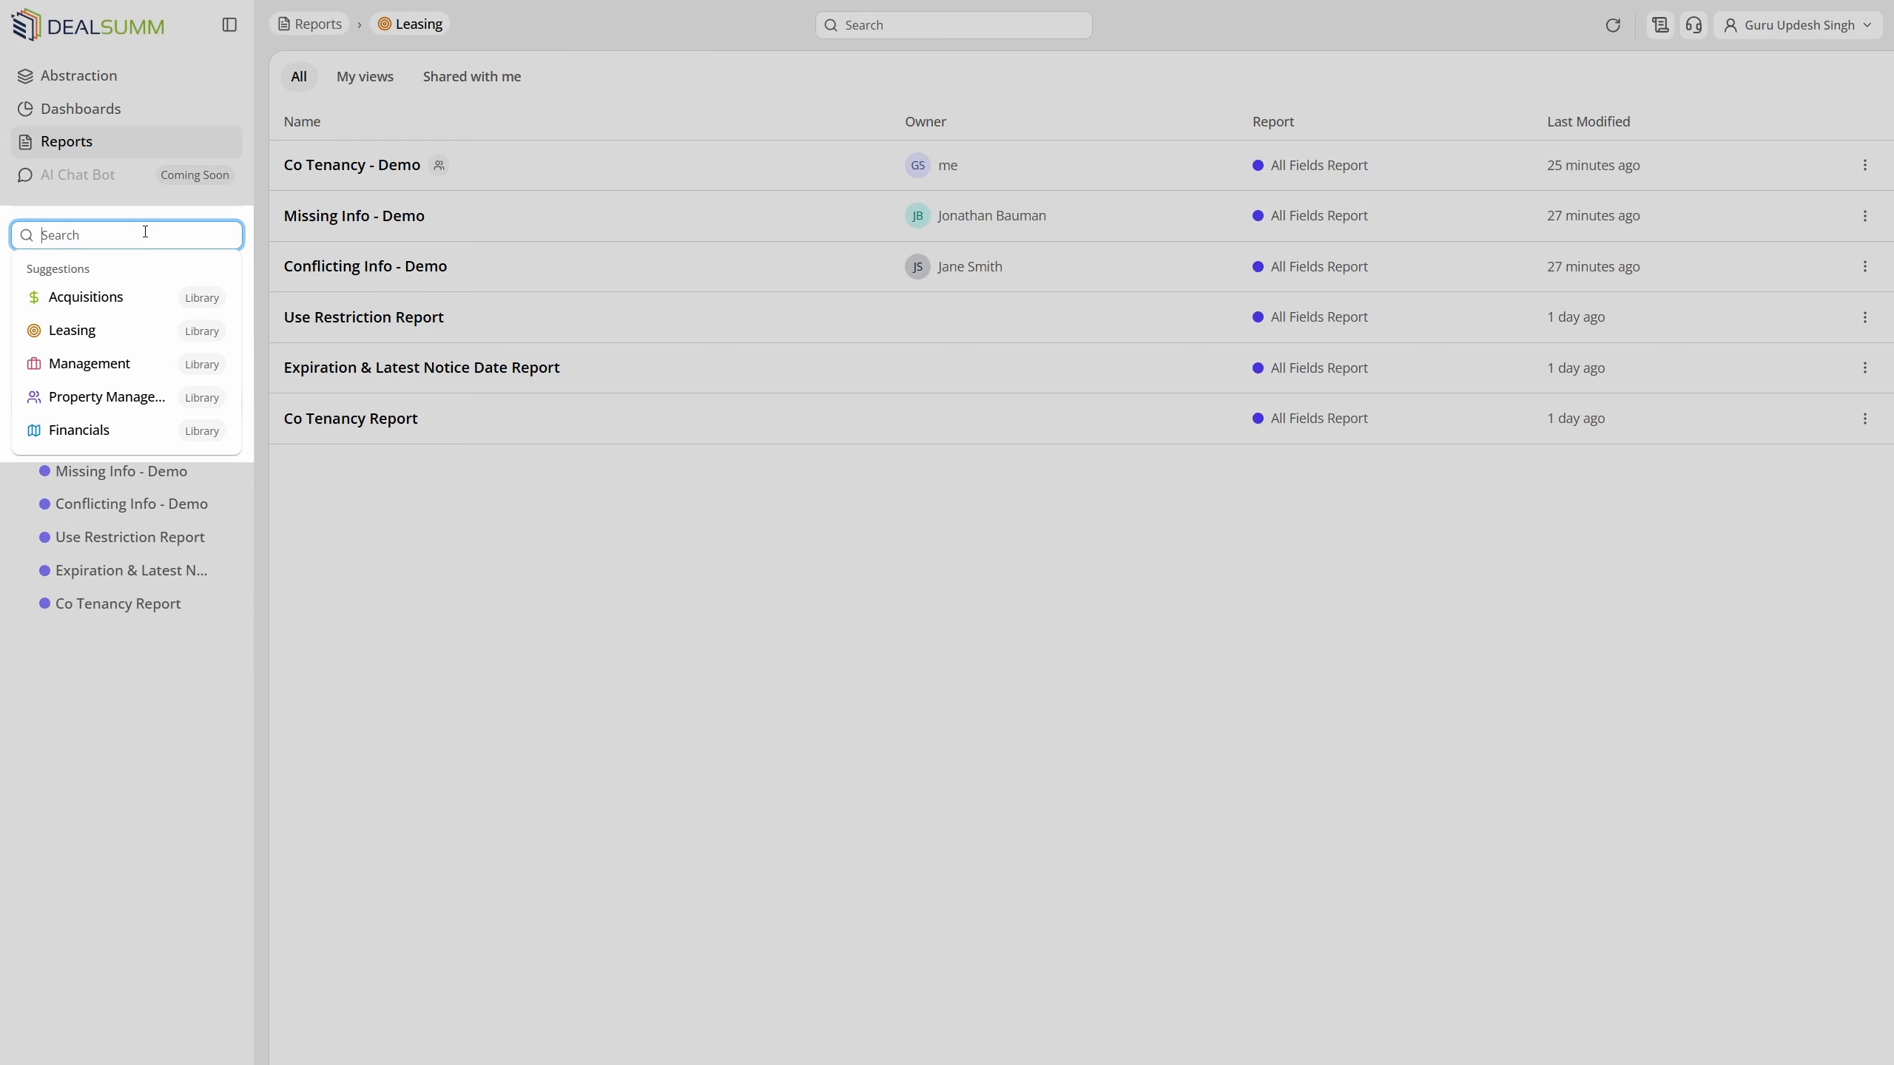
text(Rentroll)
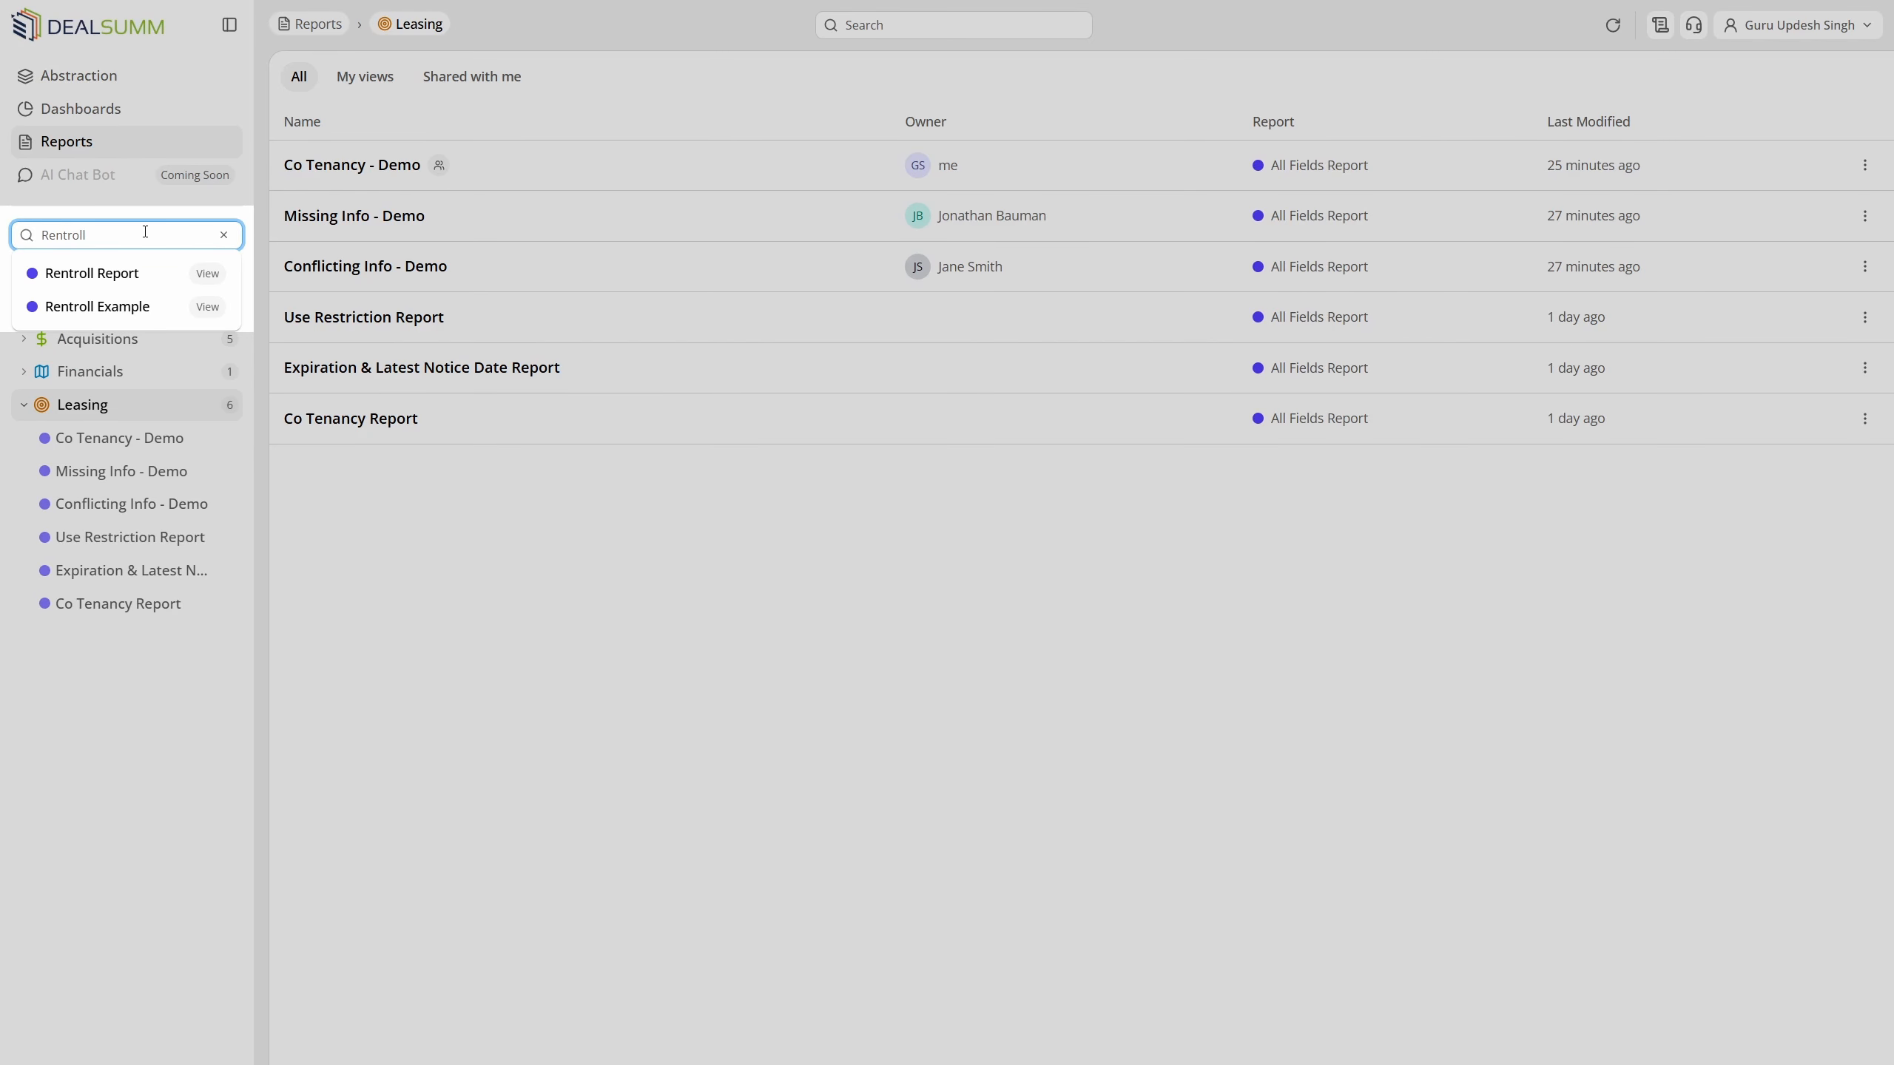
double_click(146, 232)
key(BackSpace)
click(721, 613)
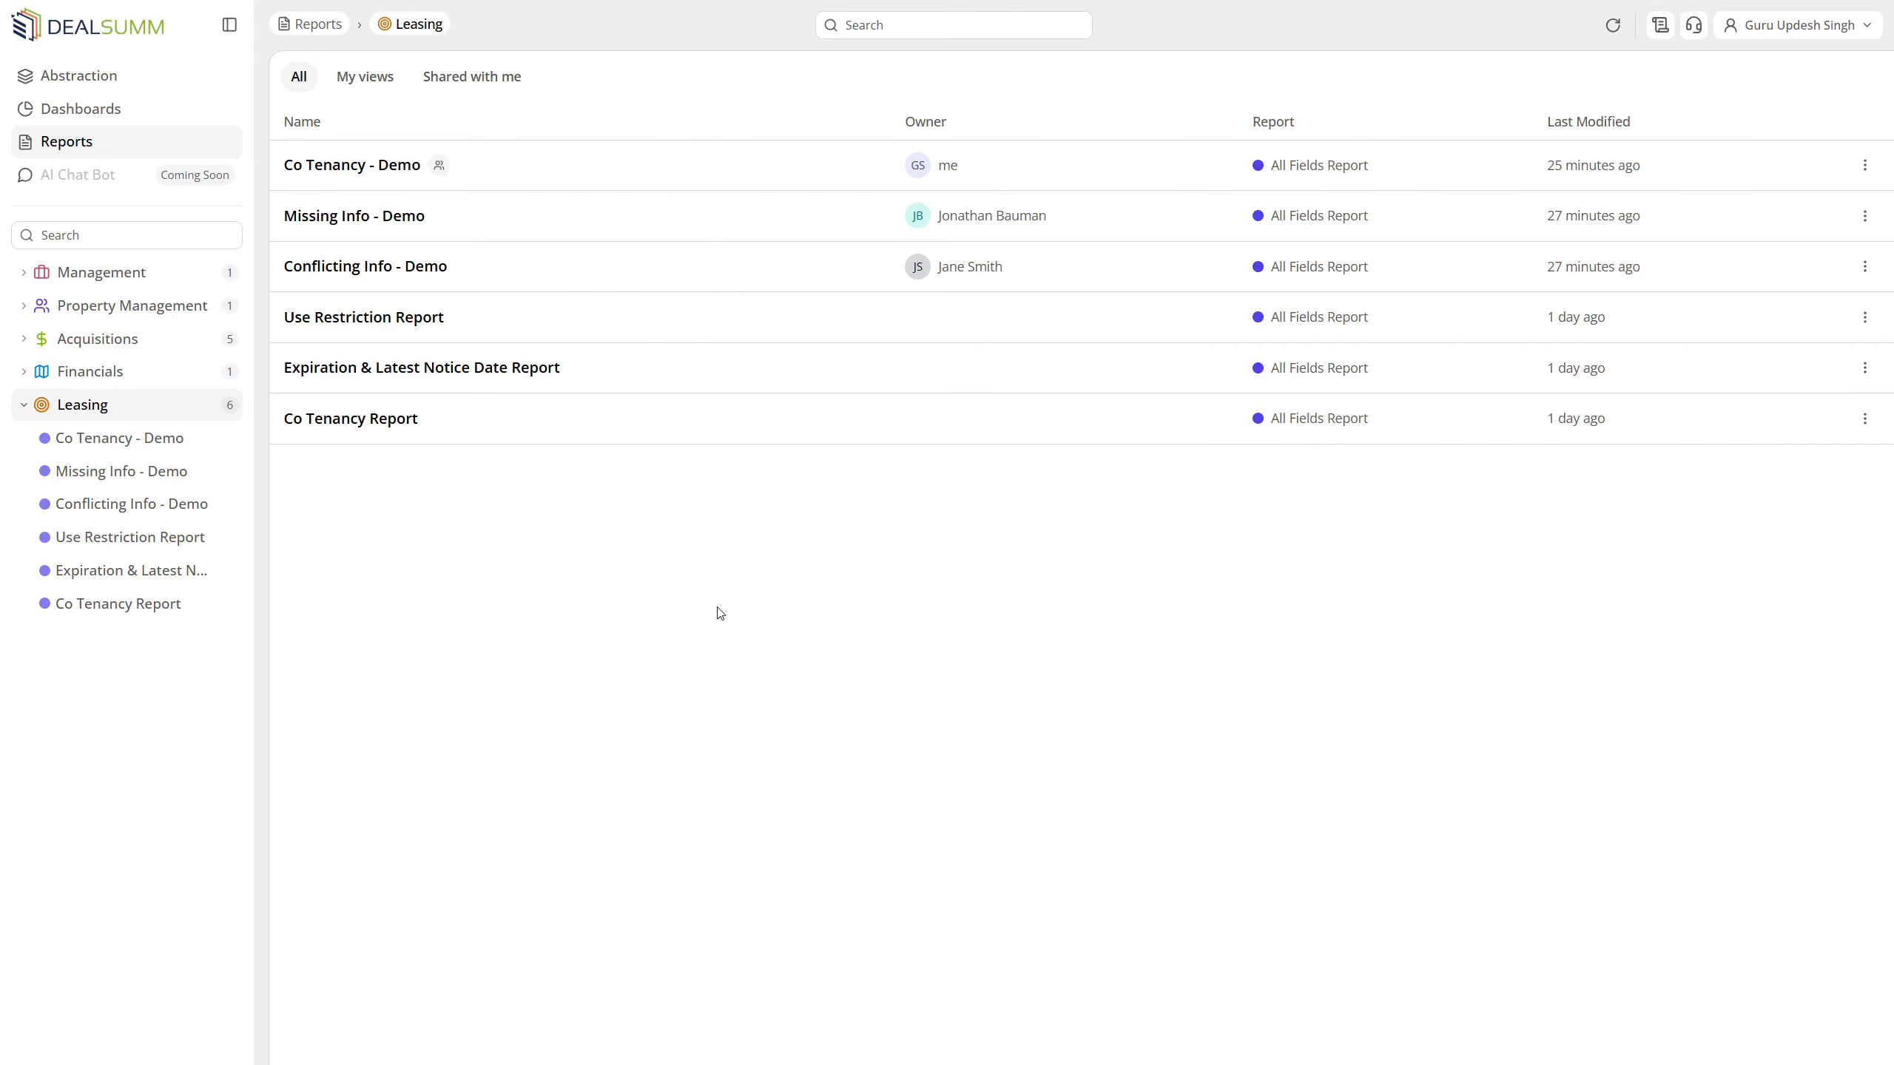
- Open the Acquisitions library and search its views for "Rentroll Example"
click(88, 341)
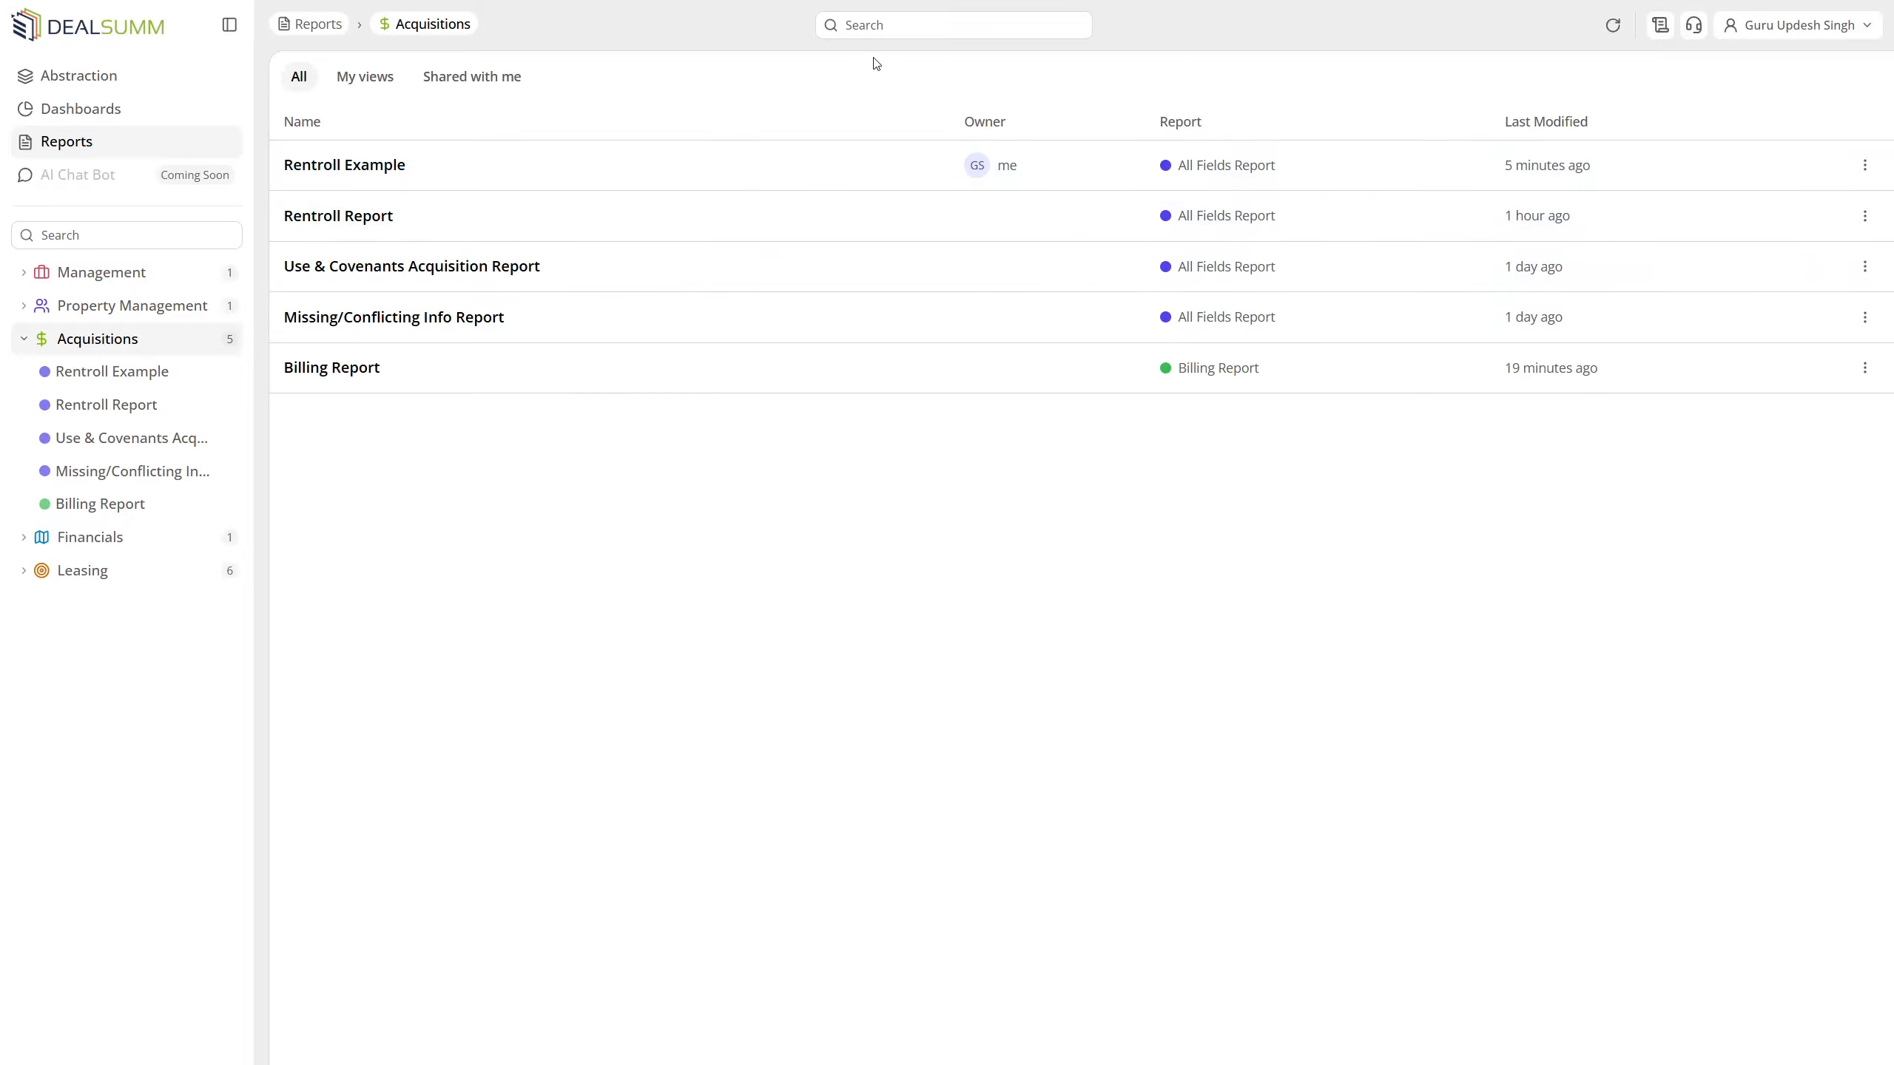
click(880, 22)
text(Rentroll )
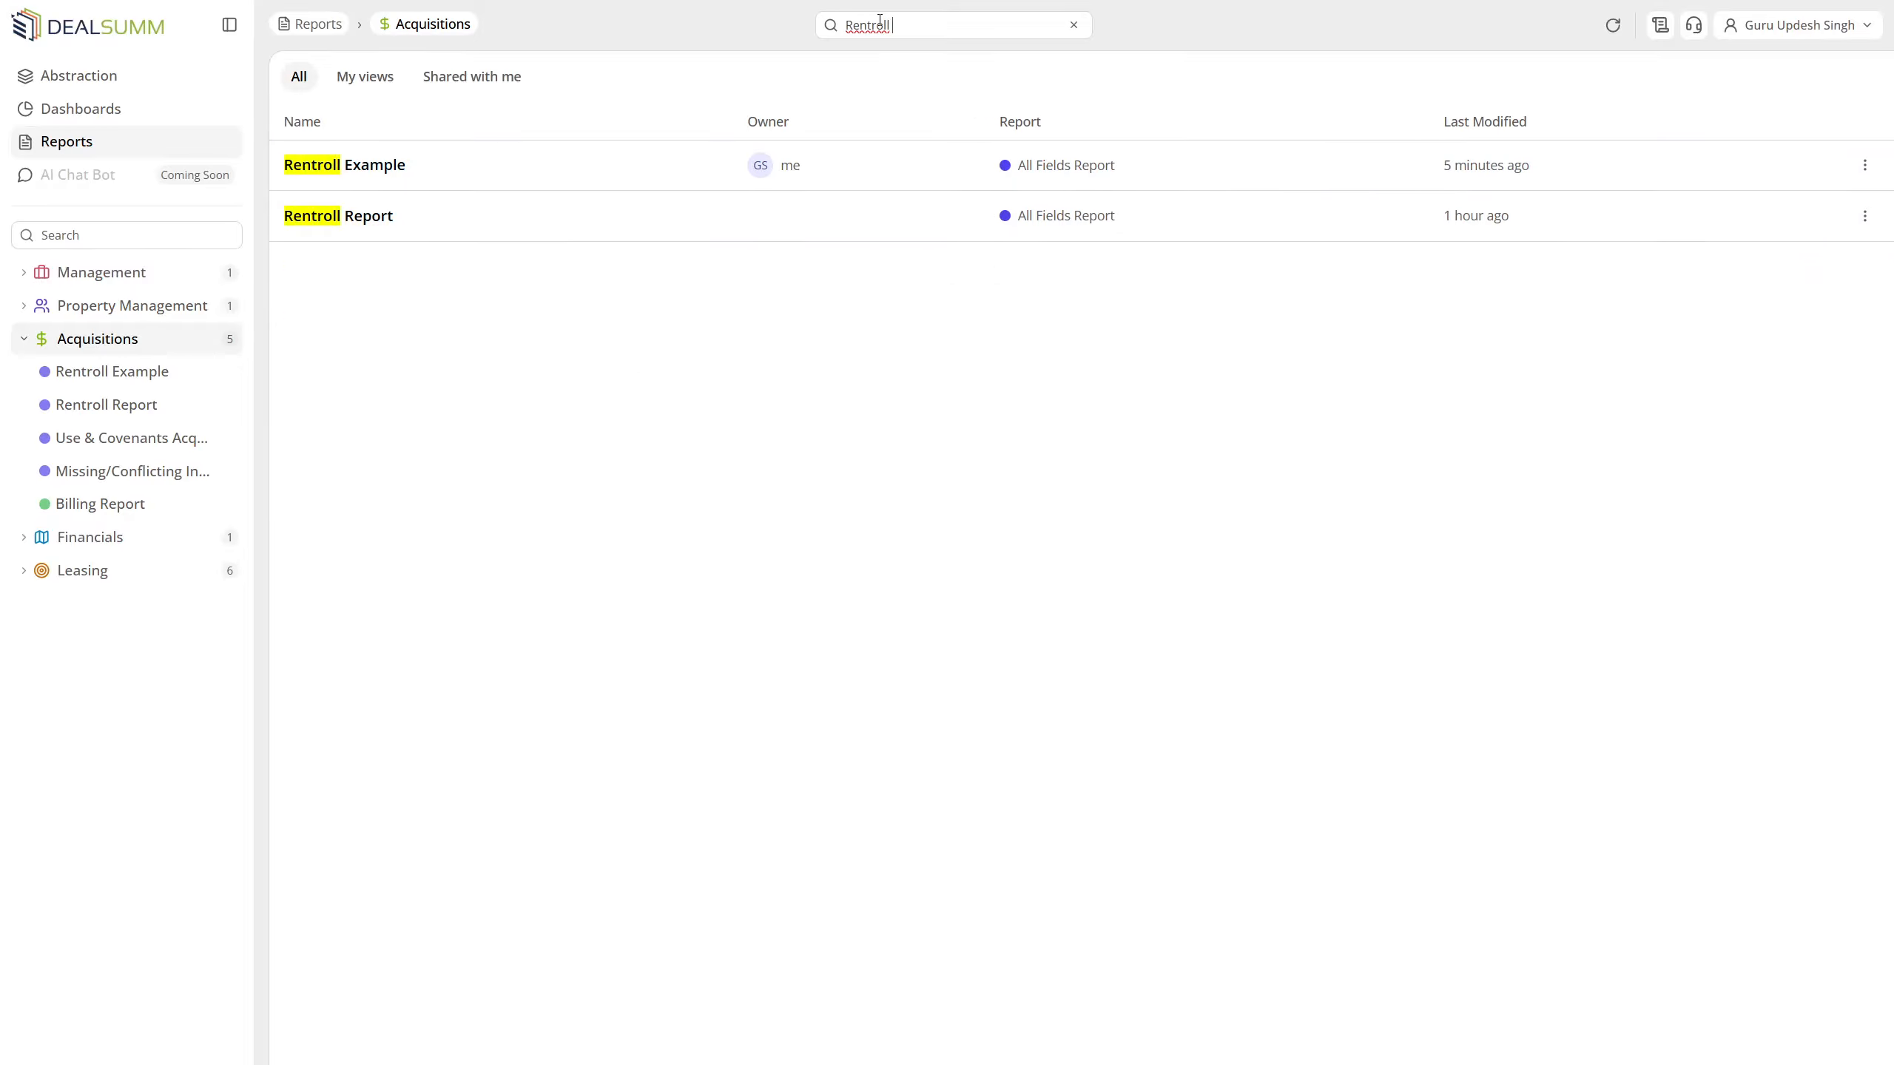
text(Example)
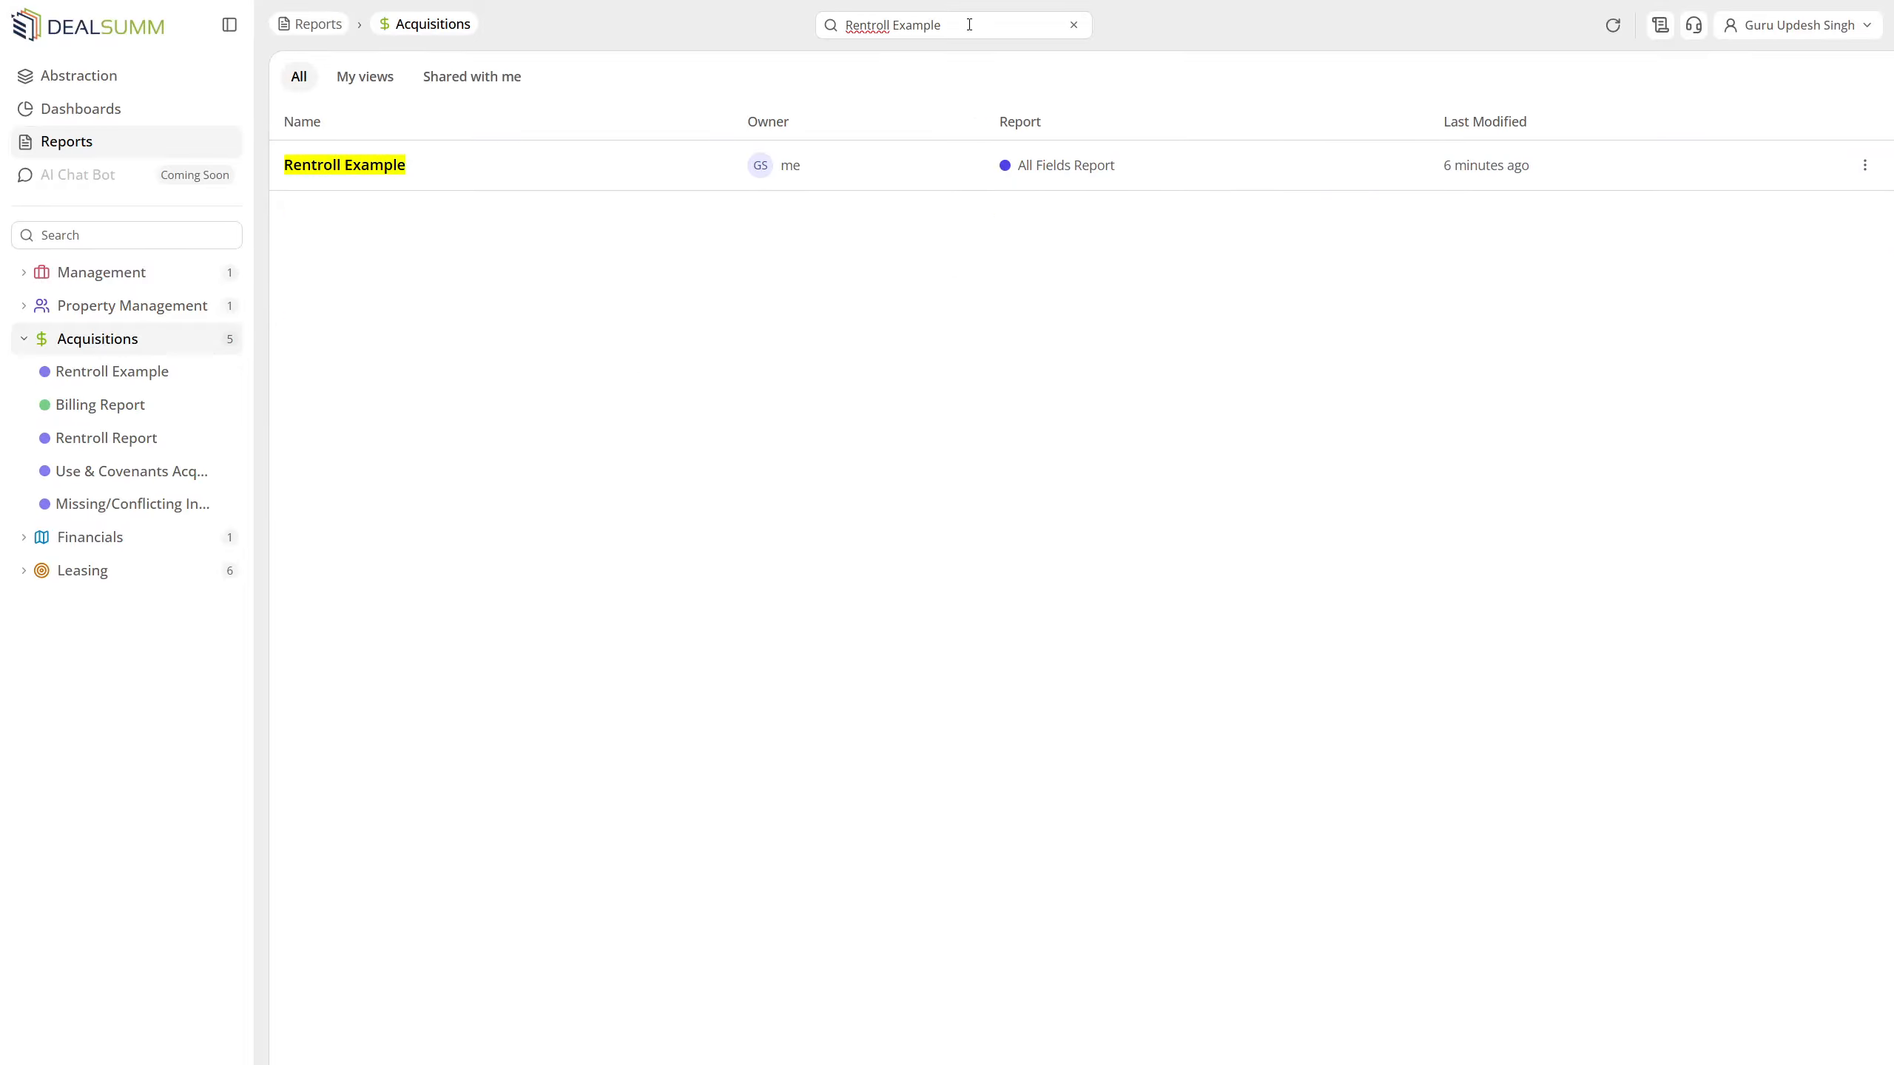
- Open the Rentroll Example view and add the Base Rent: Duration (Months) and Base Rent: Description columns
click(659, 154)
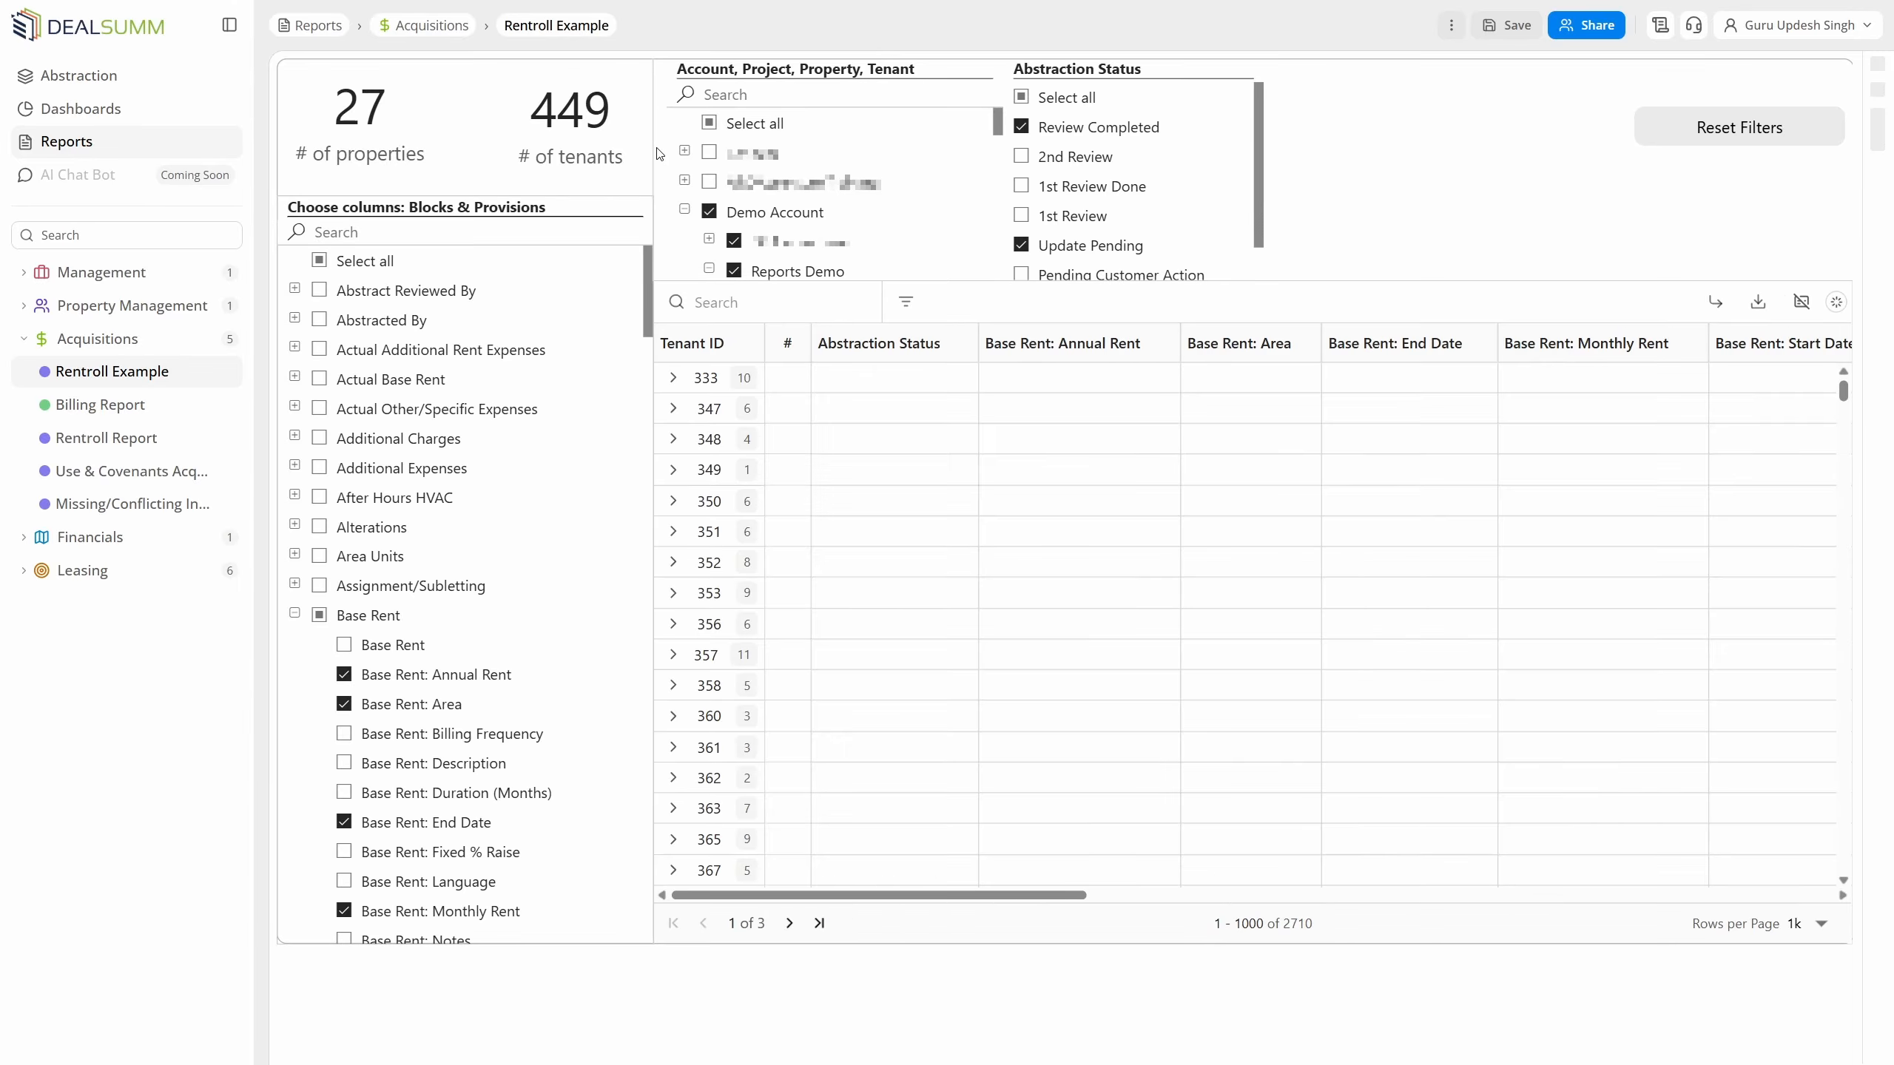
scroll(436, 633, down, 1)
scroll(435, 633, down, 4)
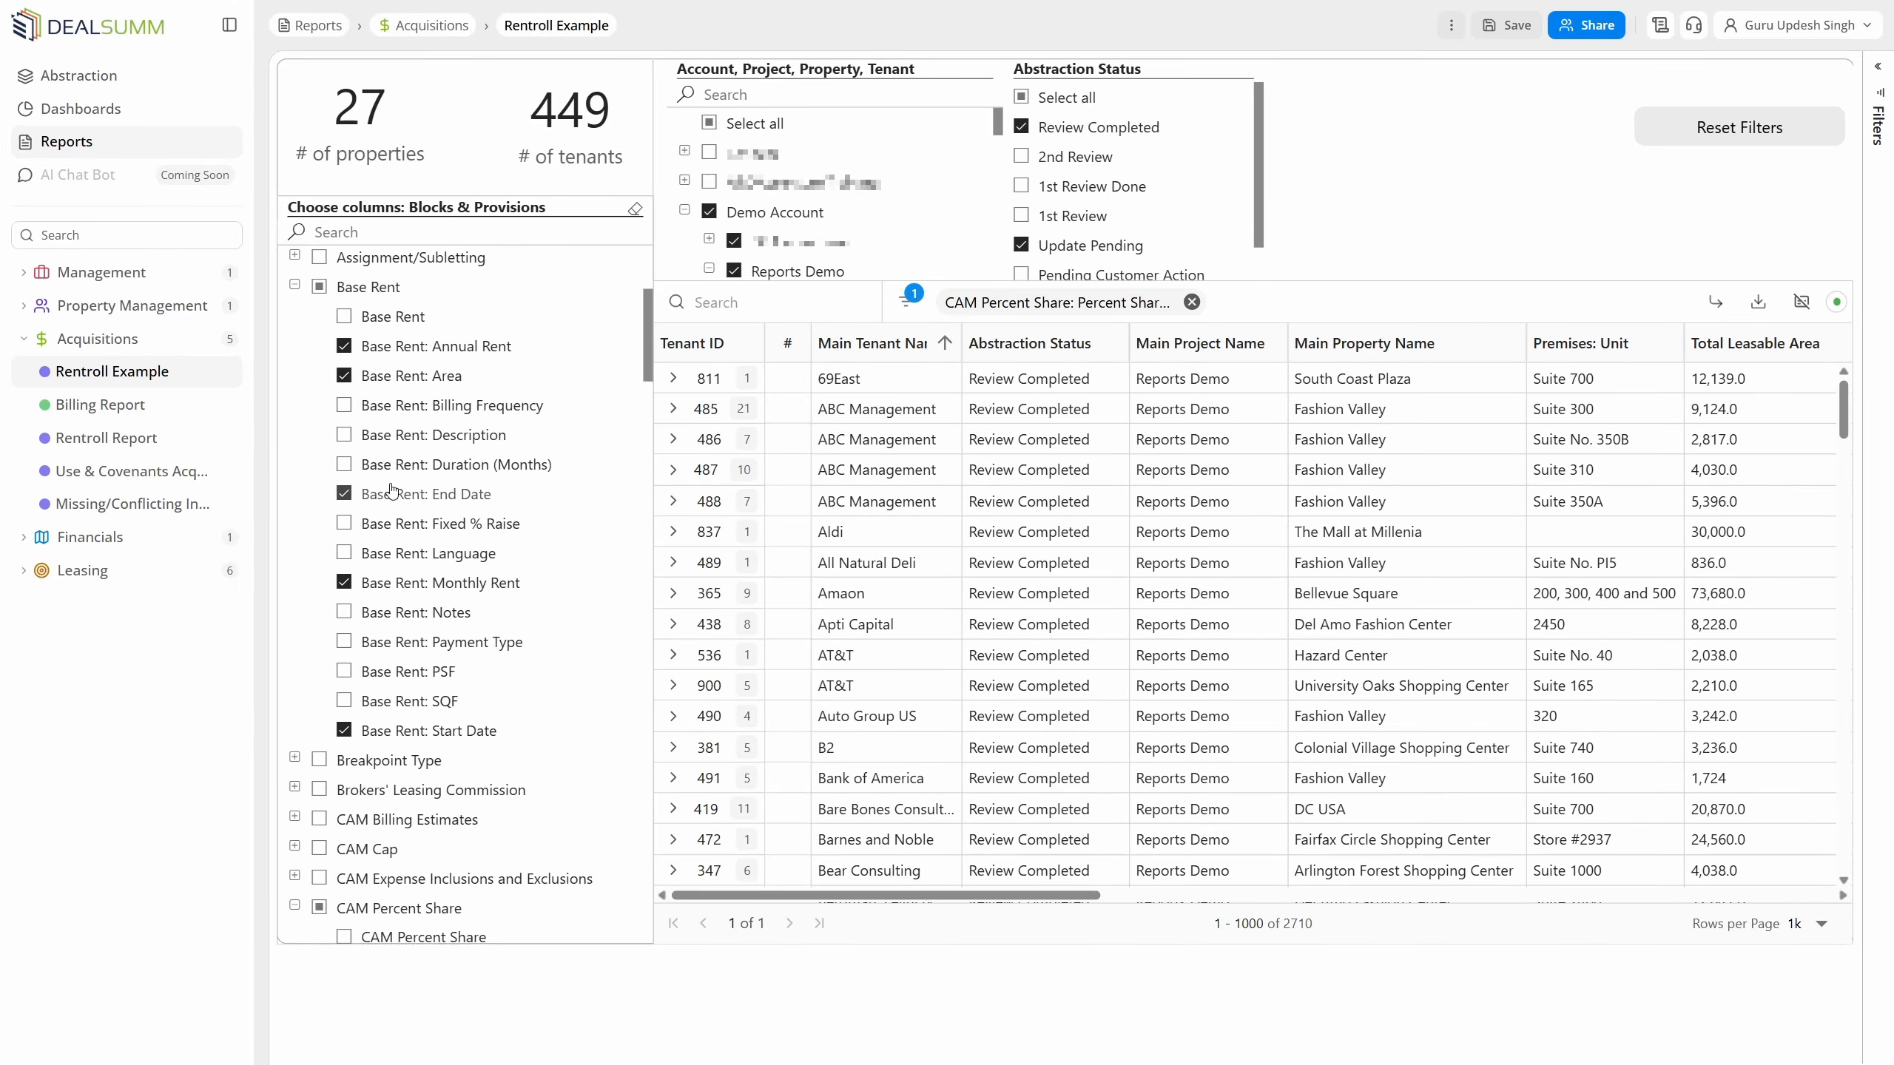
click(344, 464)
click(344, 434)
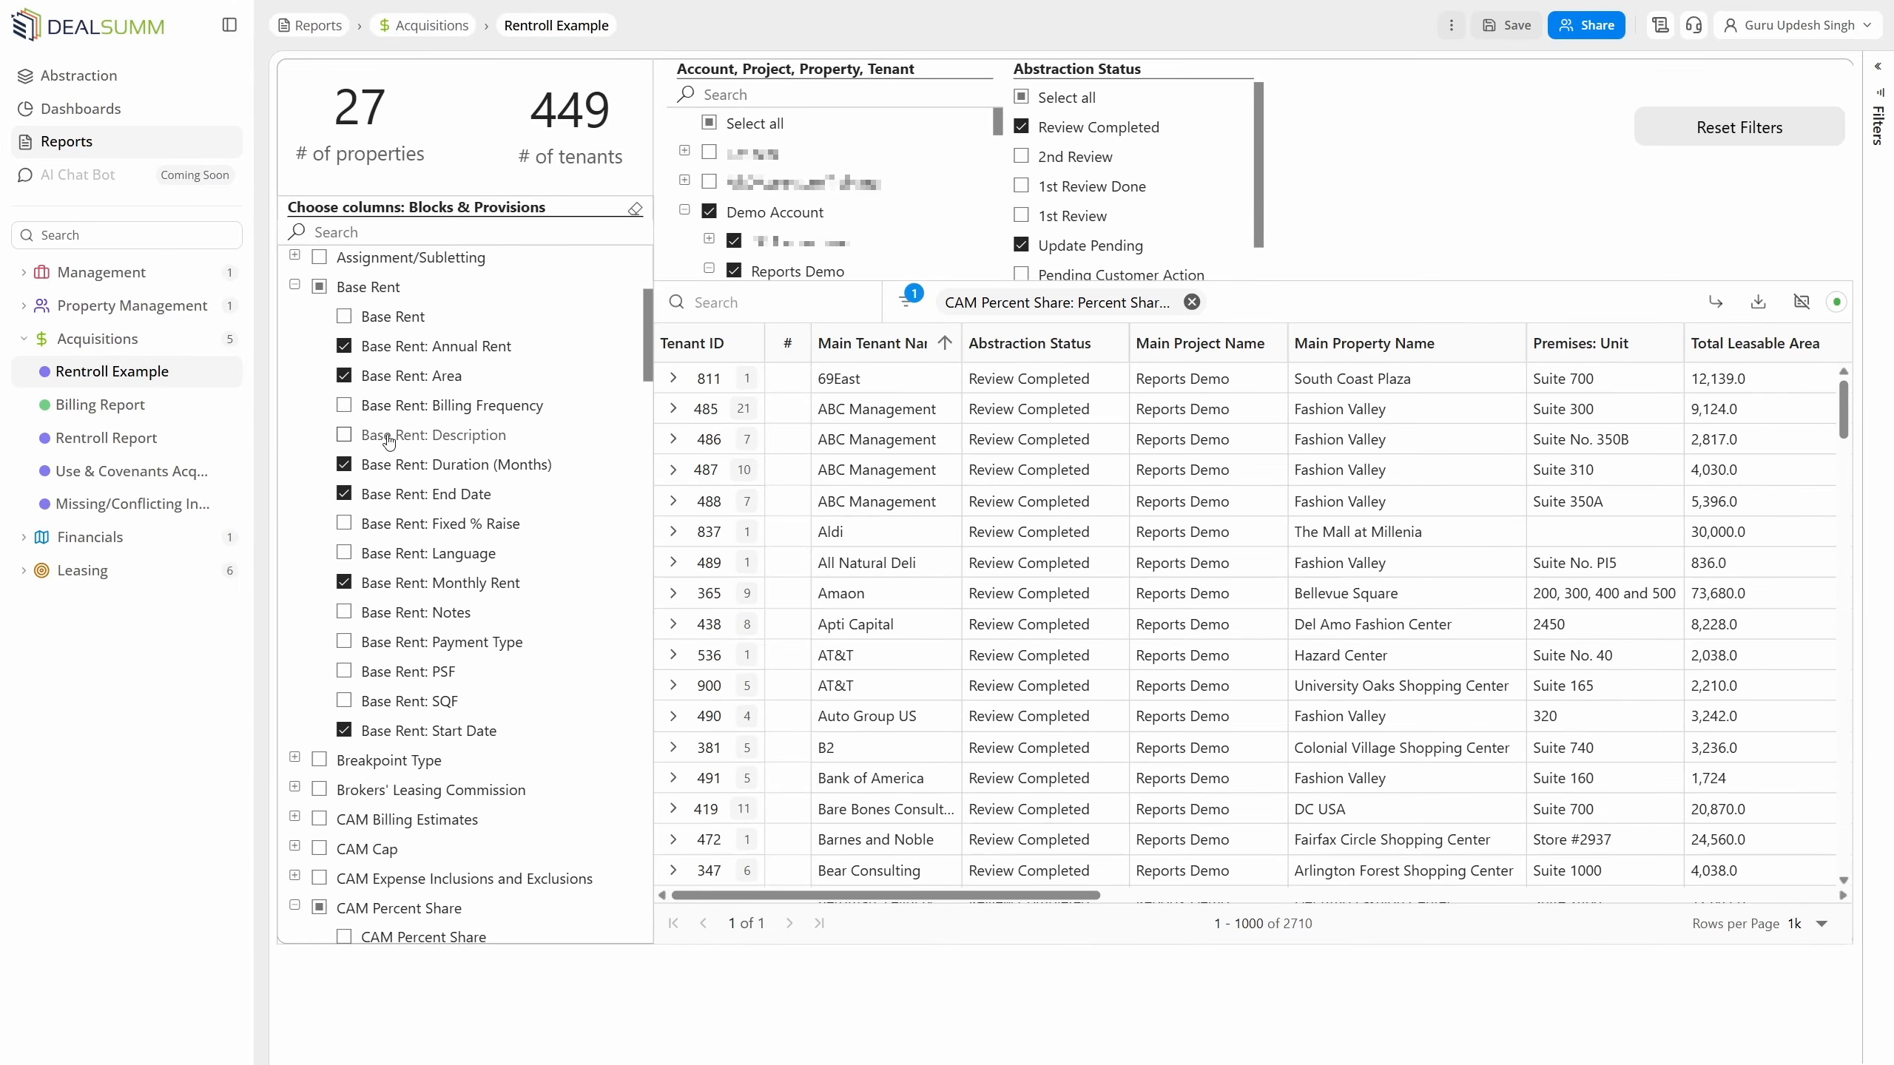
- Save the Rentroll Example view with the CAM Percent Share filter removed and the main tenant names sorted in descending order
click(1192, 302)
click(944, 343)
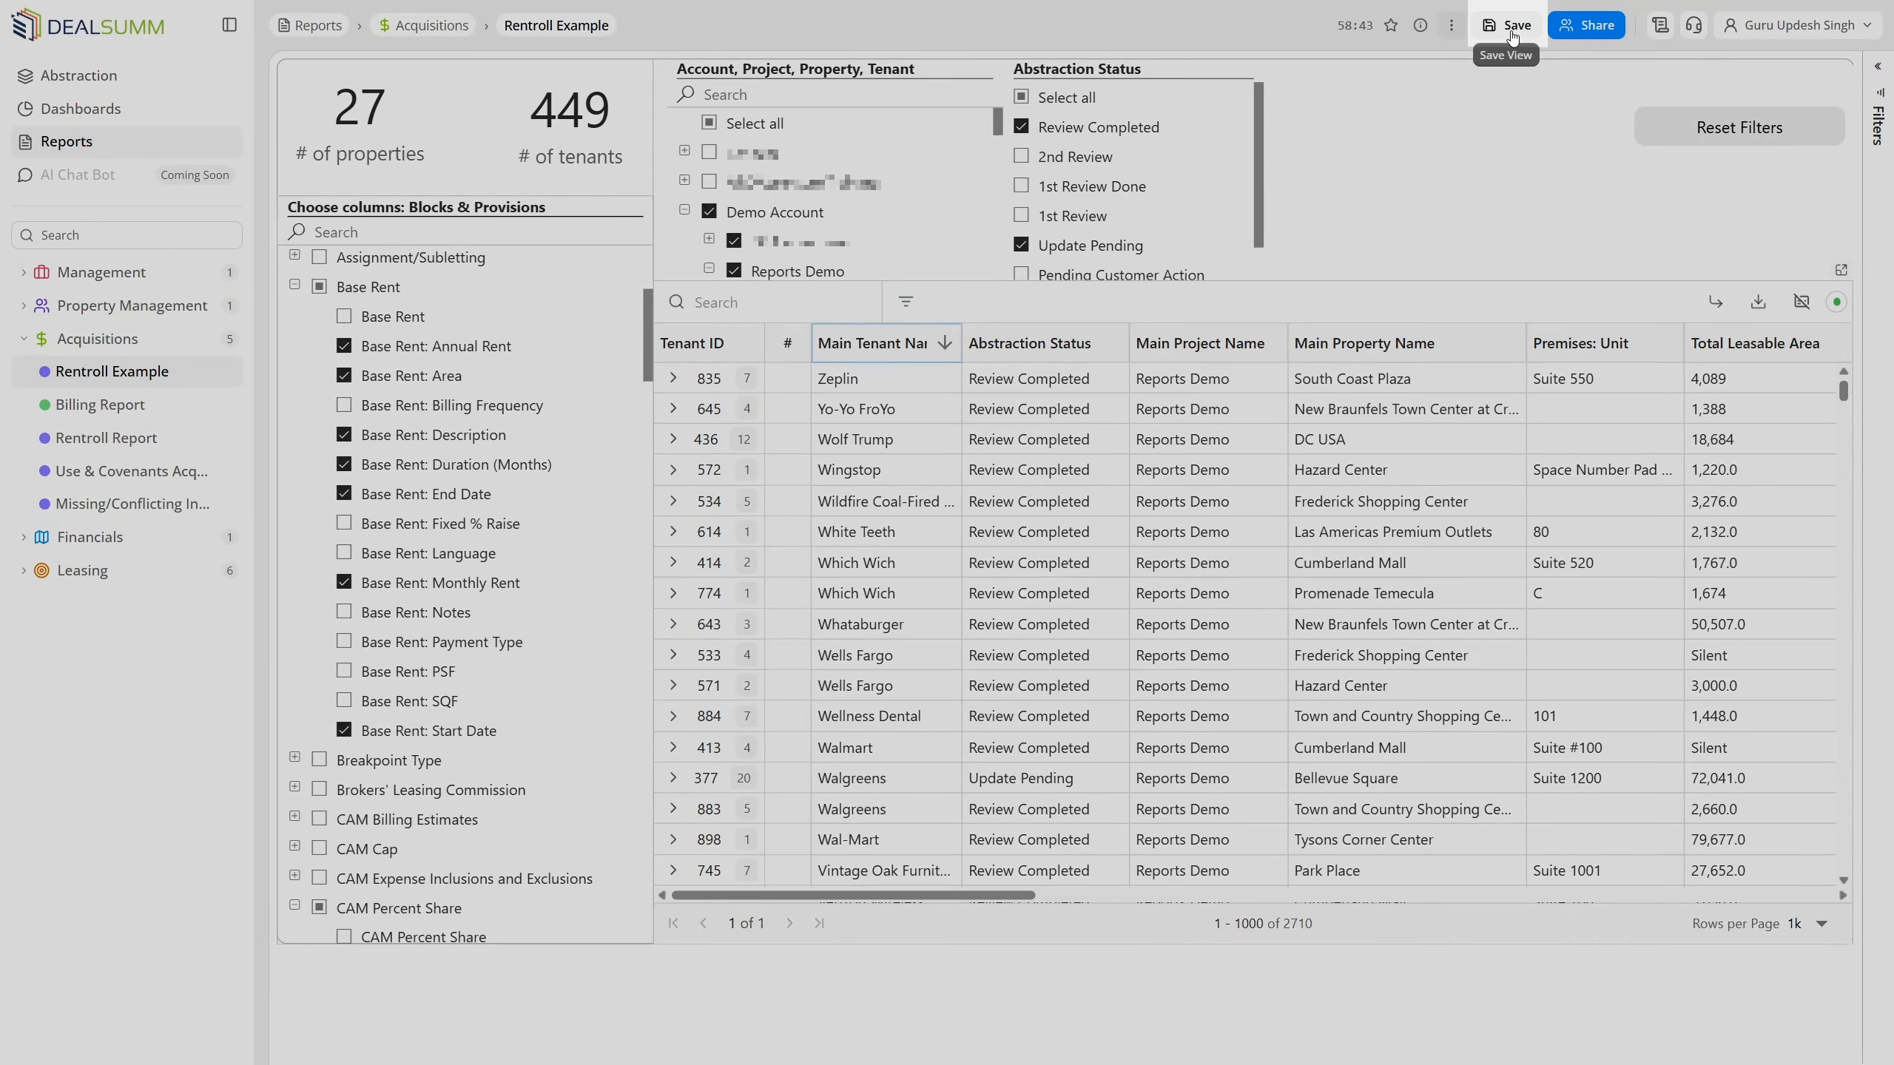
click(1512, 30)
click(1125, 566)
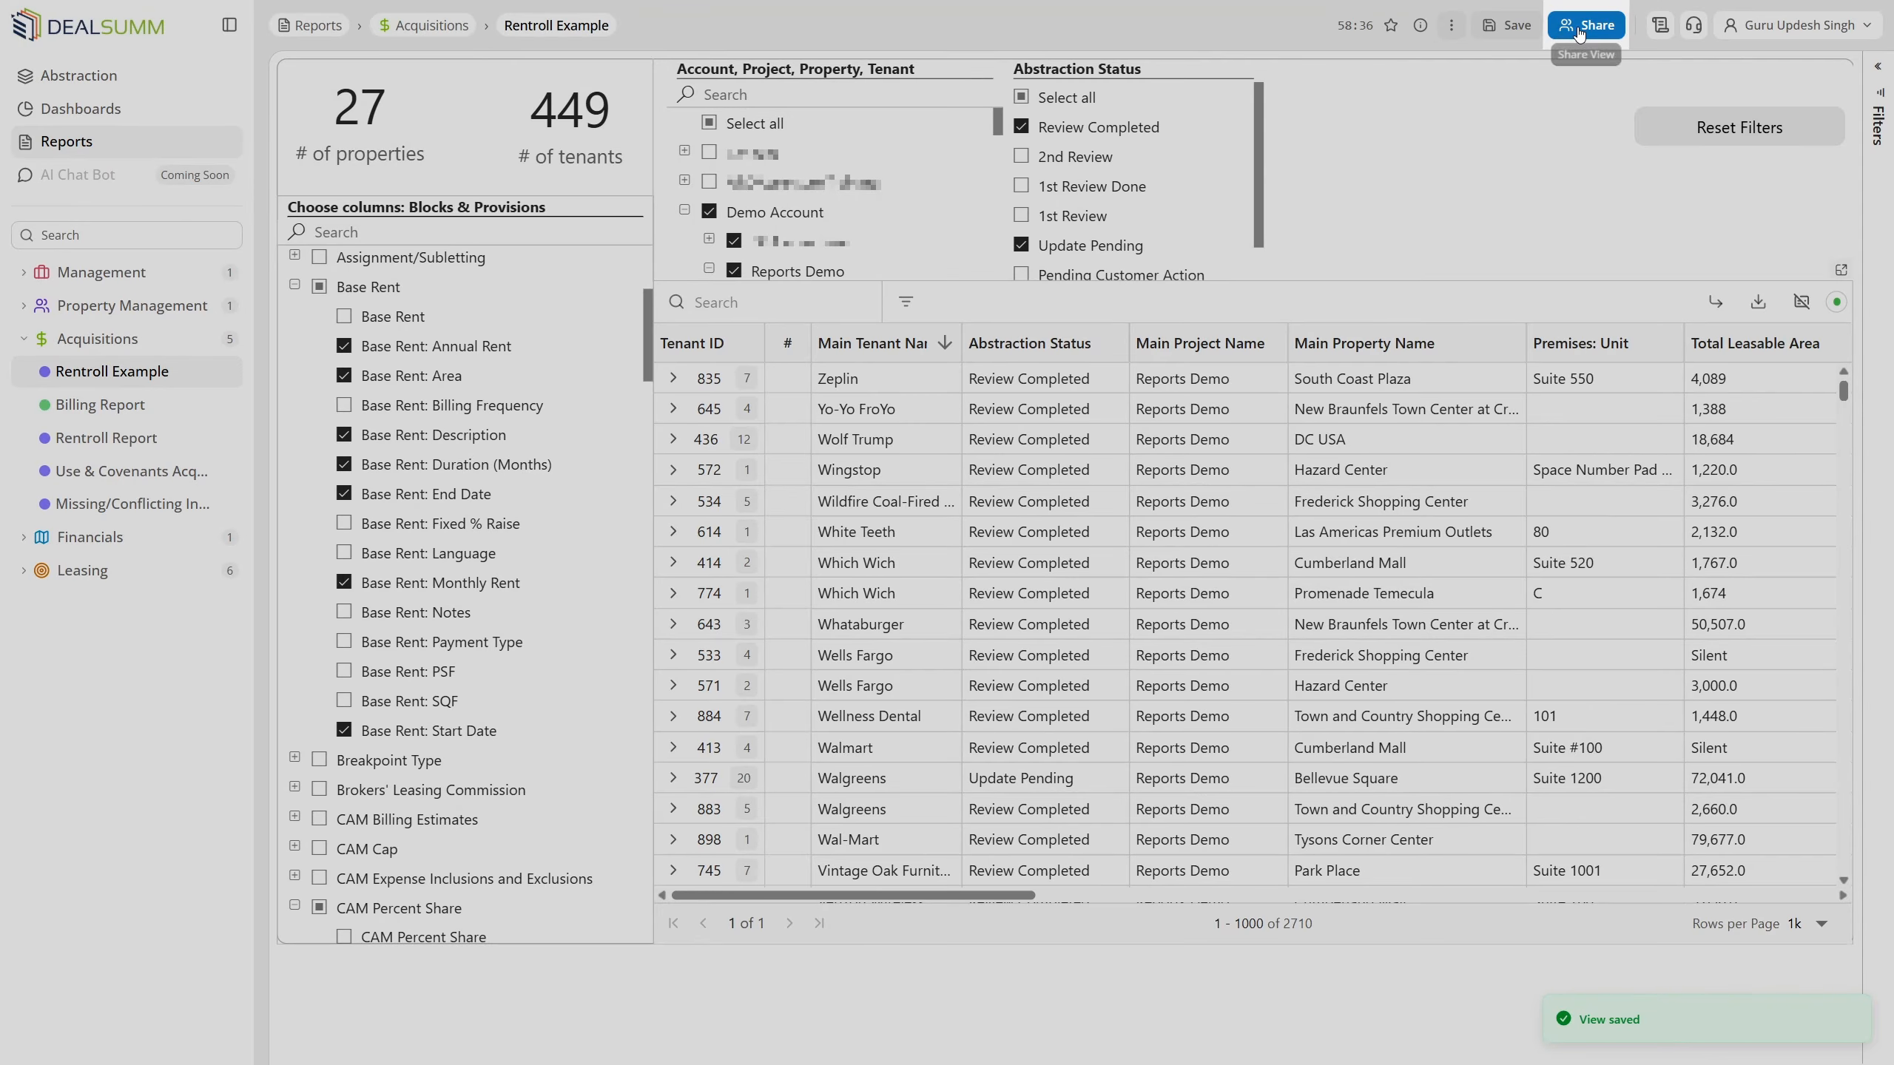
- Share the Rentroll Example view with the colleague listed directly below the admin account
click(1586, 24)
click(956, 491)
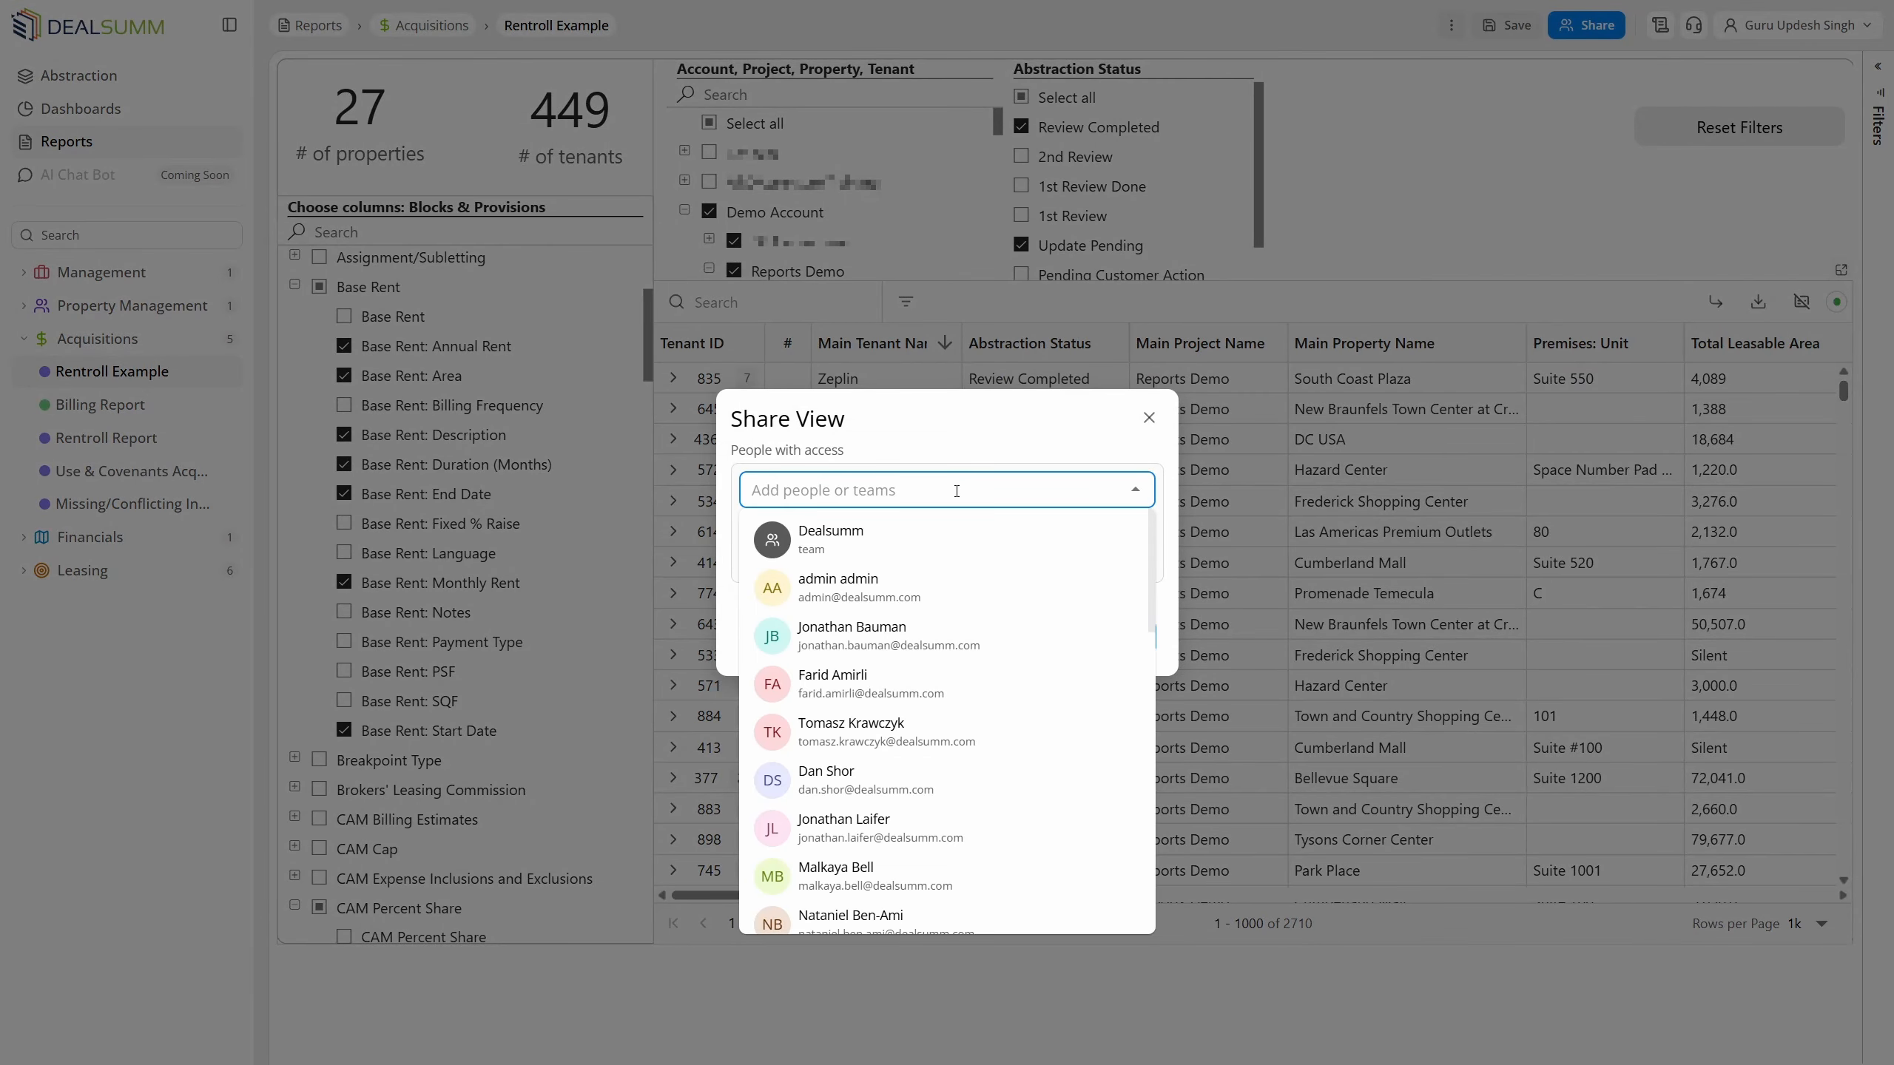
click(929, 642)
click(1145, 662)
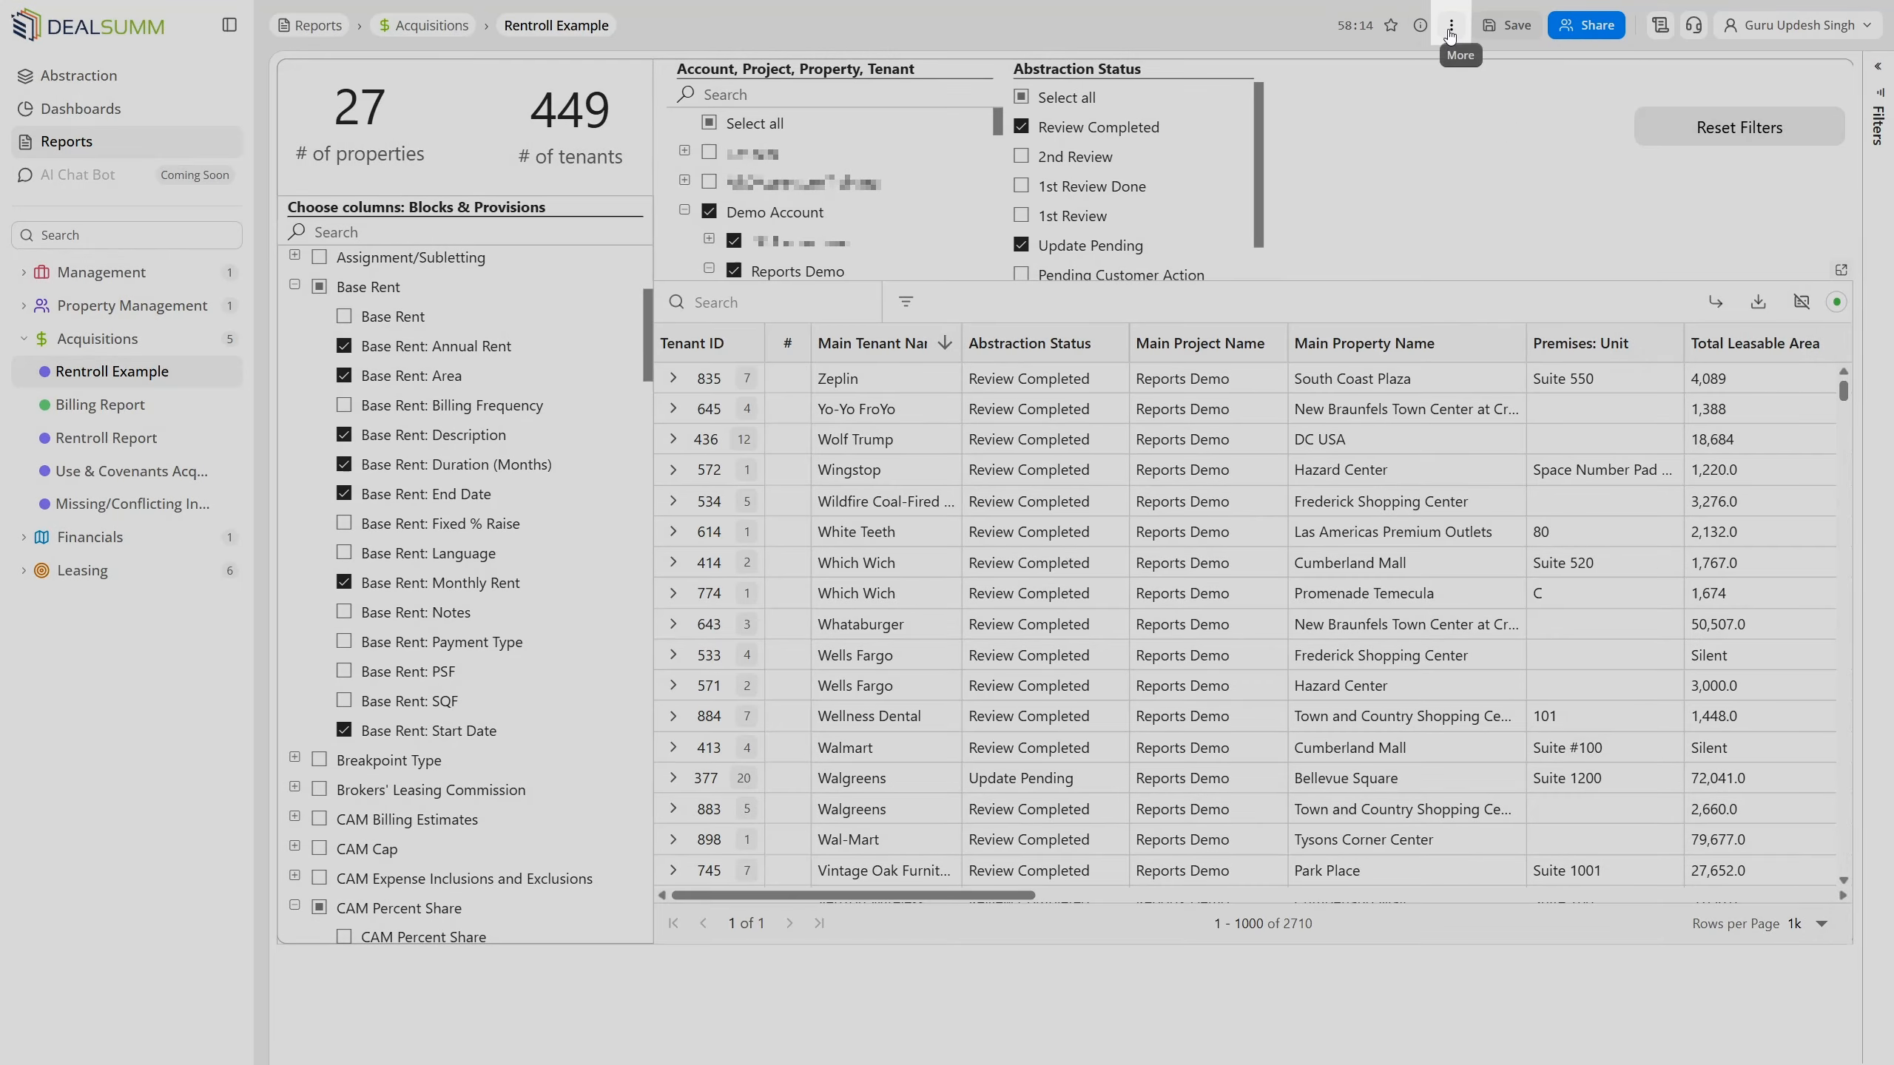
- Rename the view as "Rentroll Expanded" and move it from Acquisitions to the Leasing library
click(1450, 26)
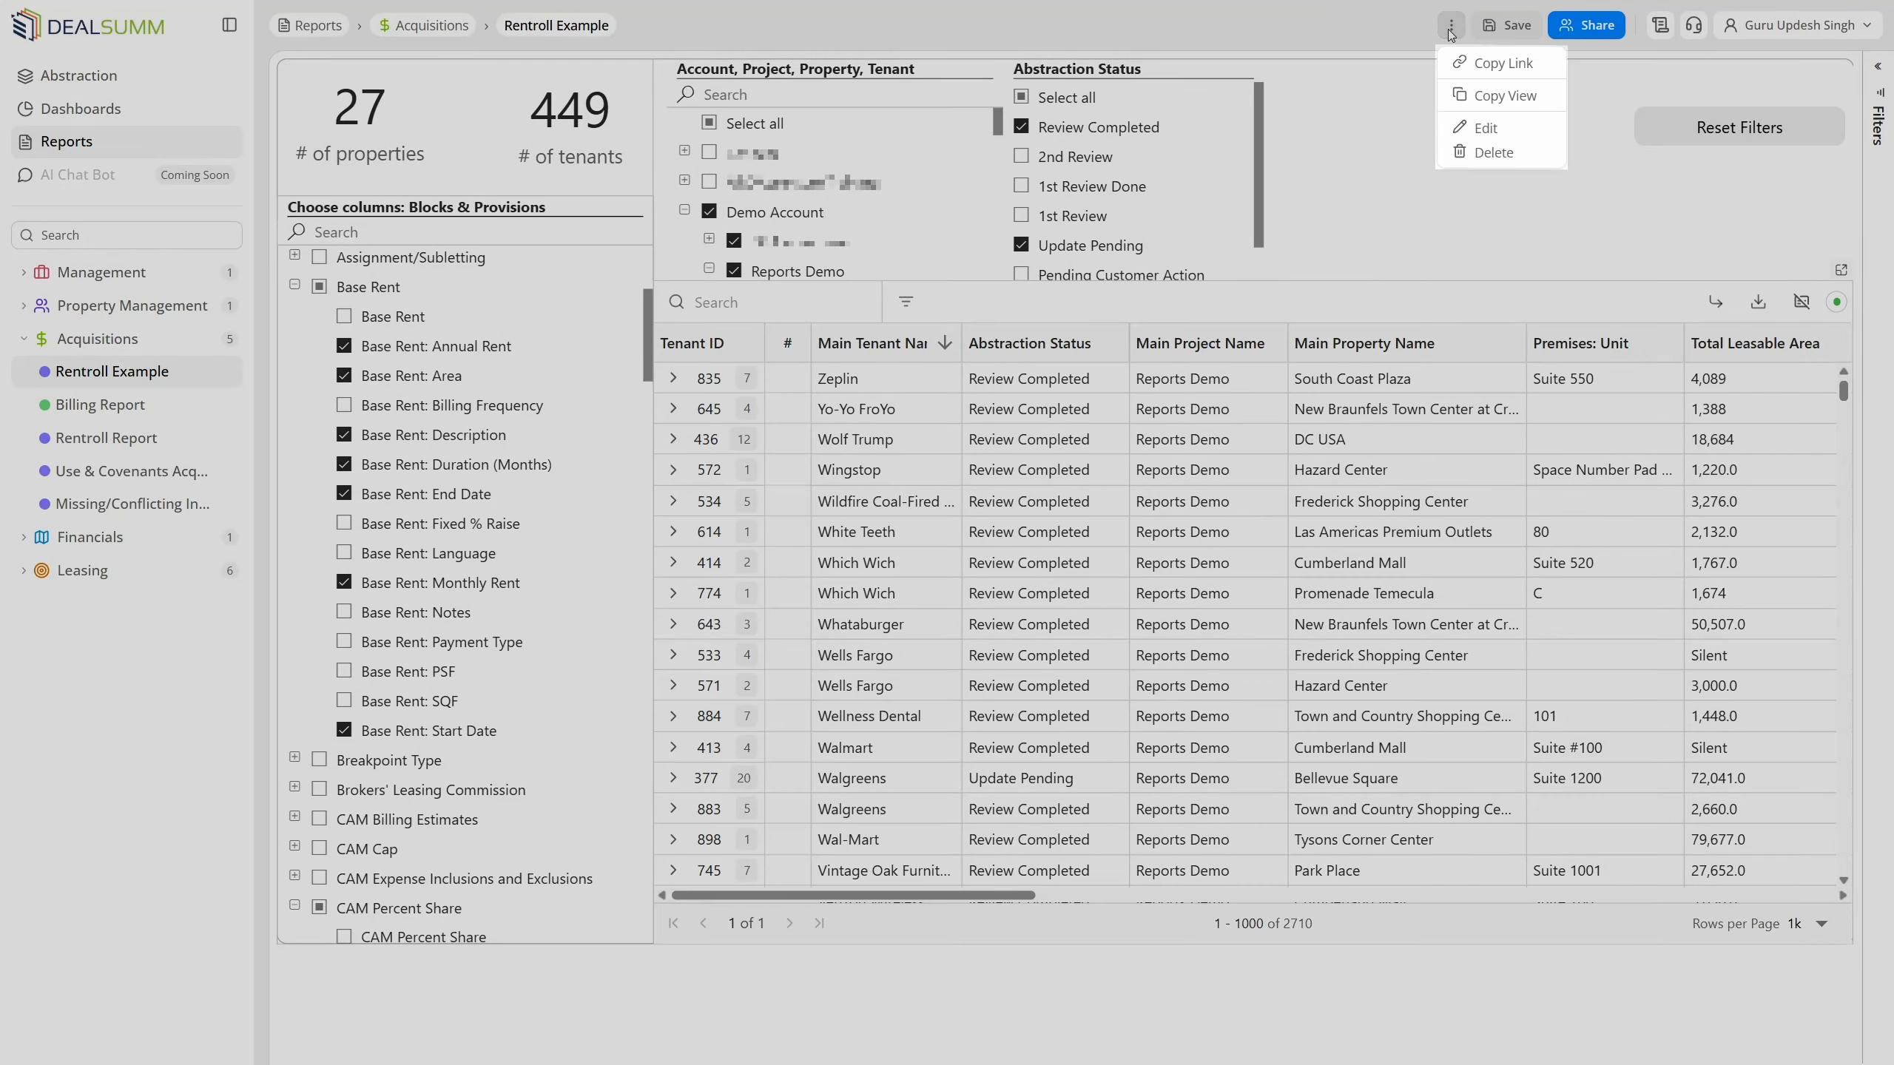
click(1477, 128)
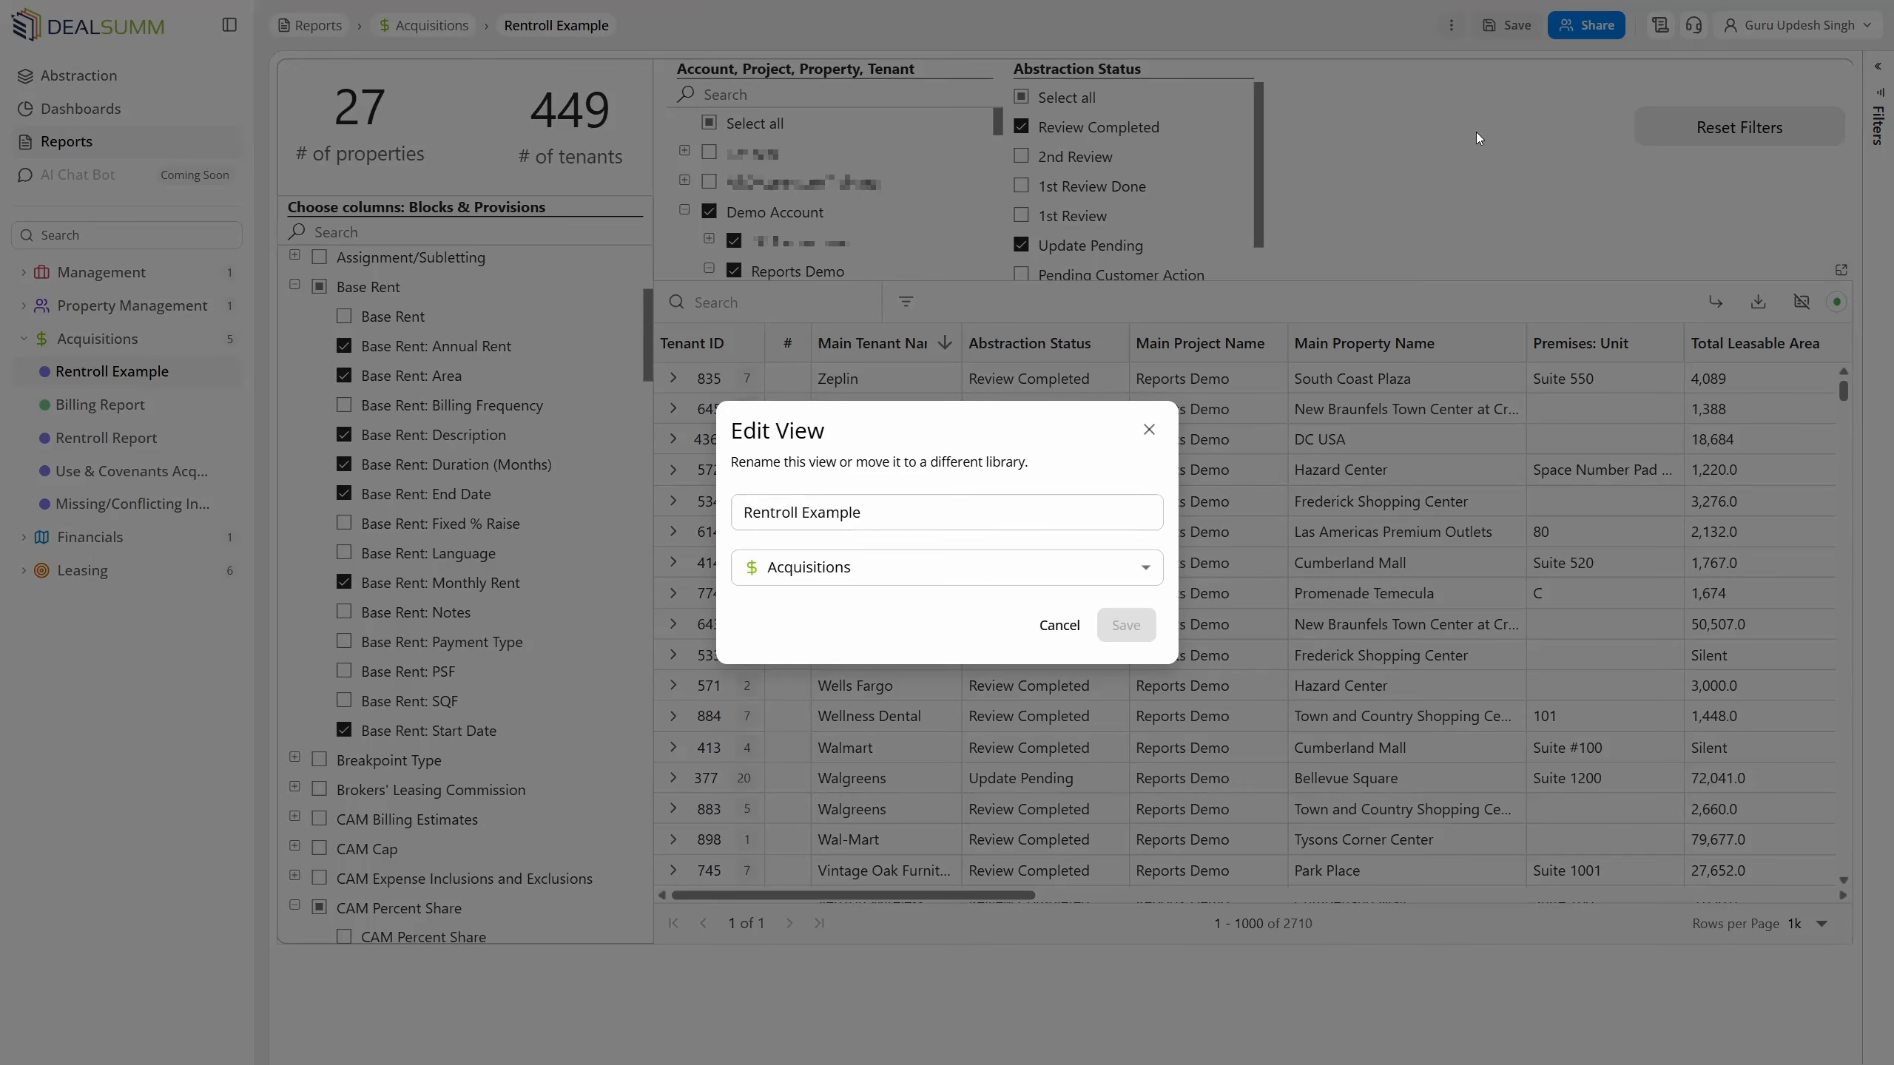
double_click(803, 512)
text(Expanded)
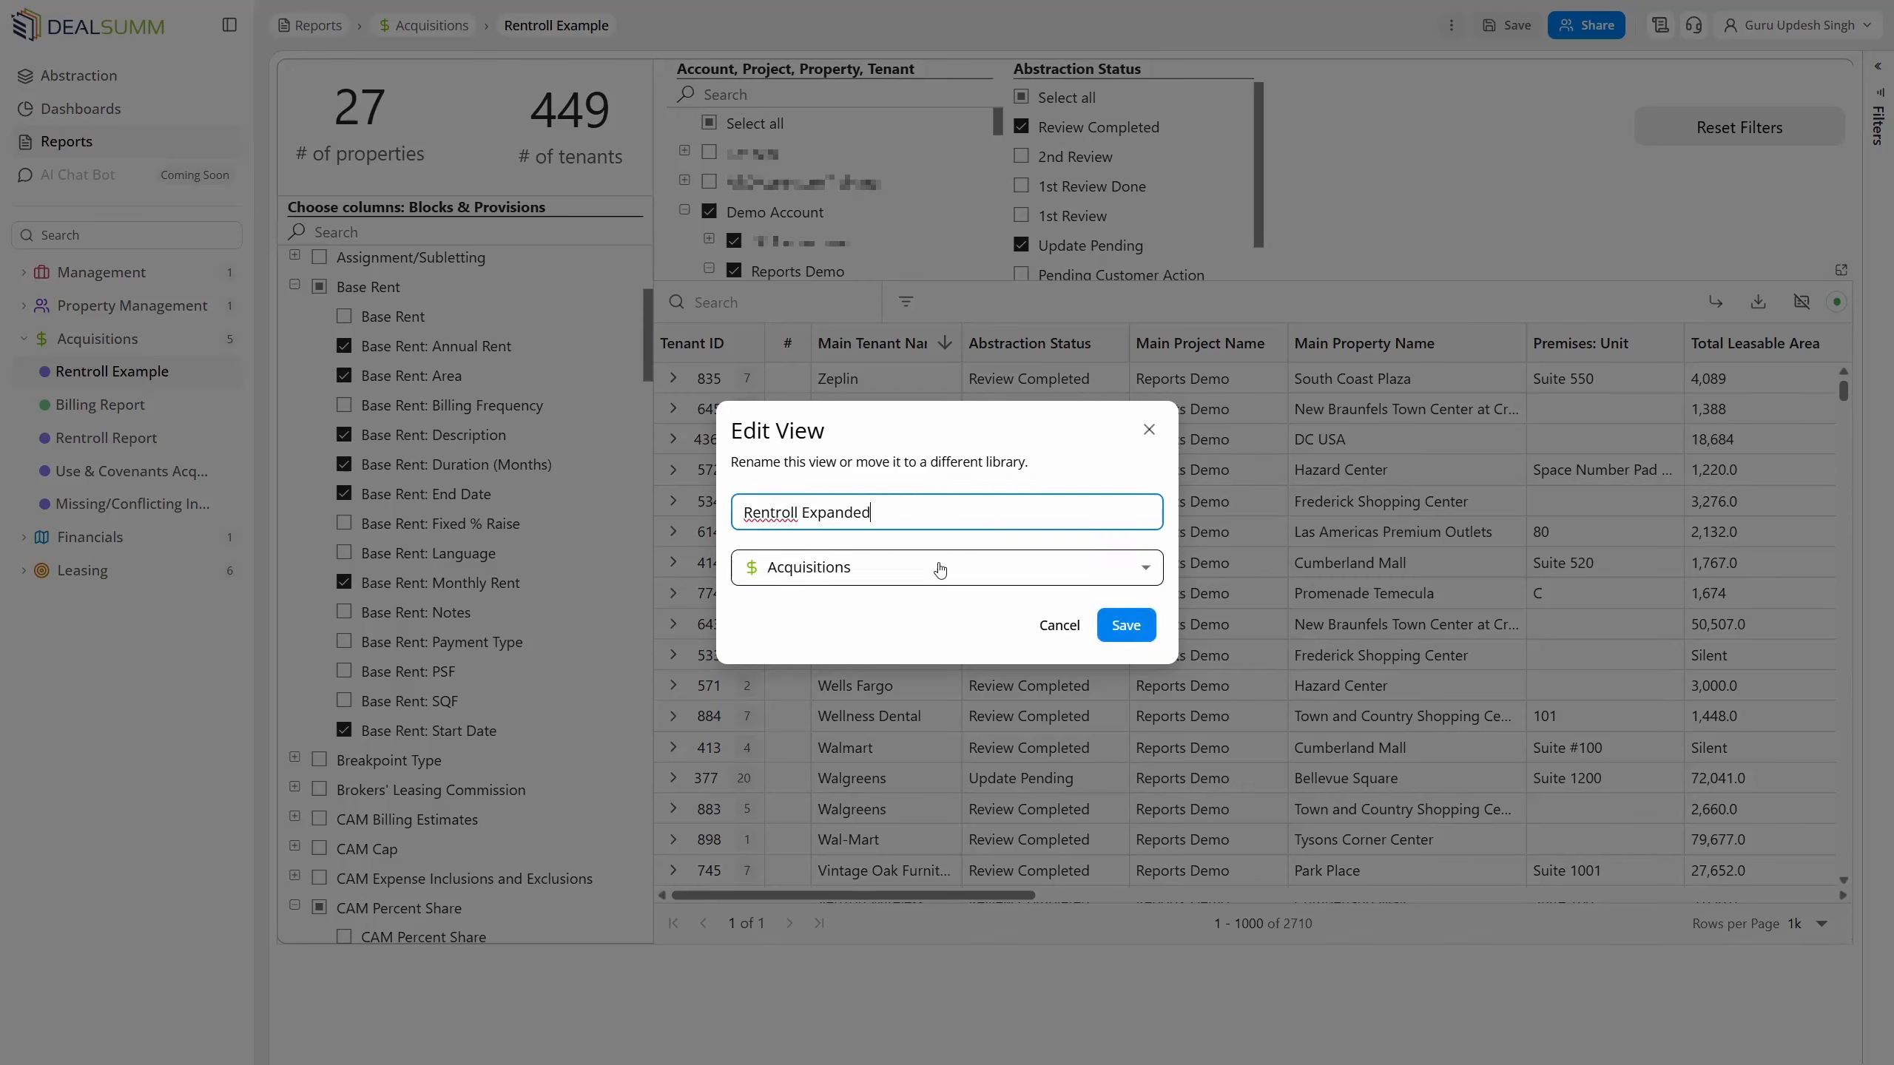
click(893, 580)
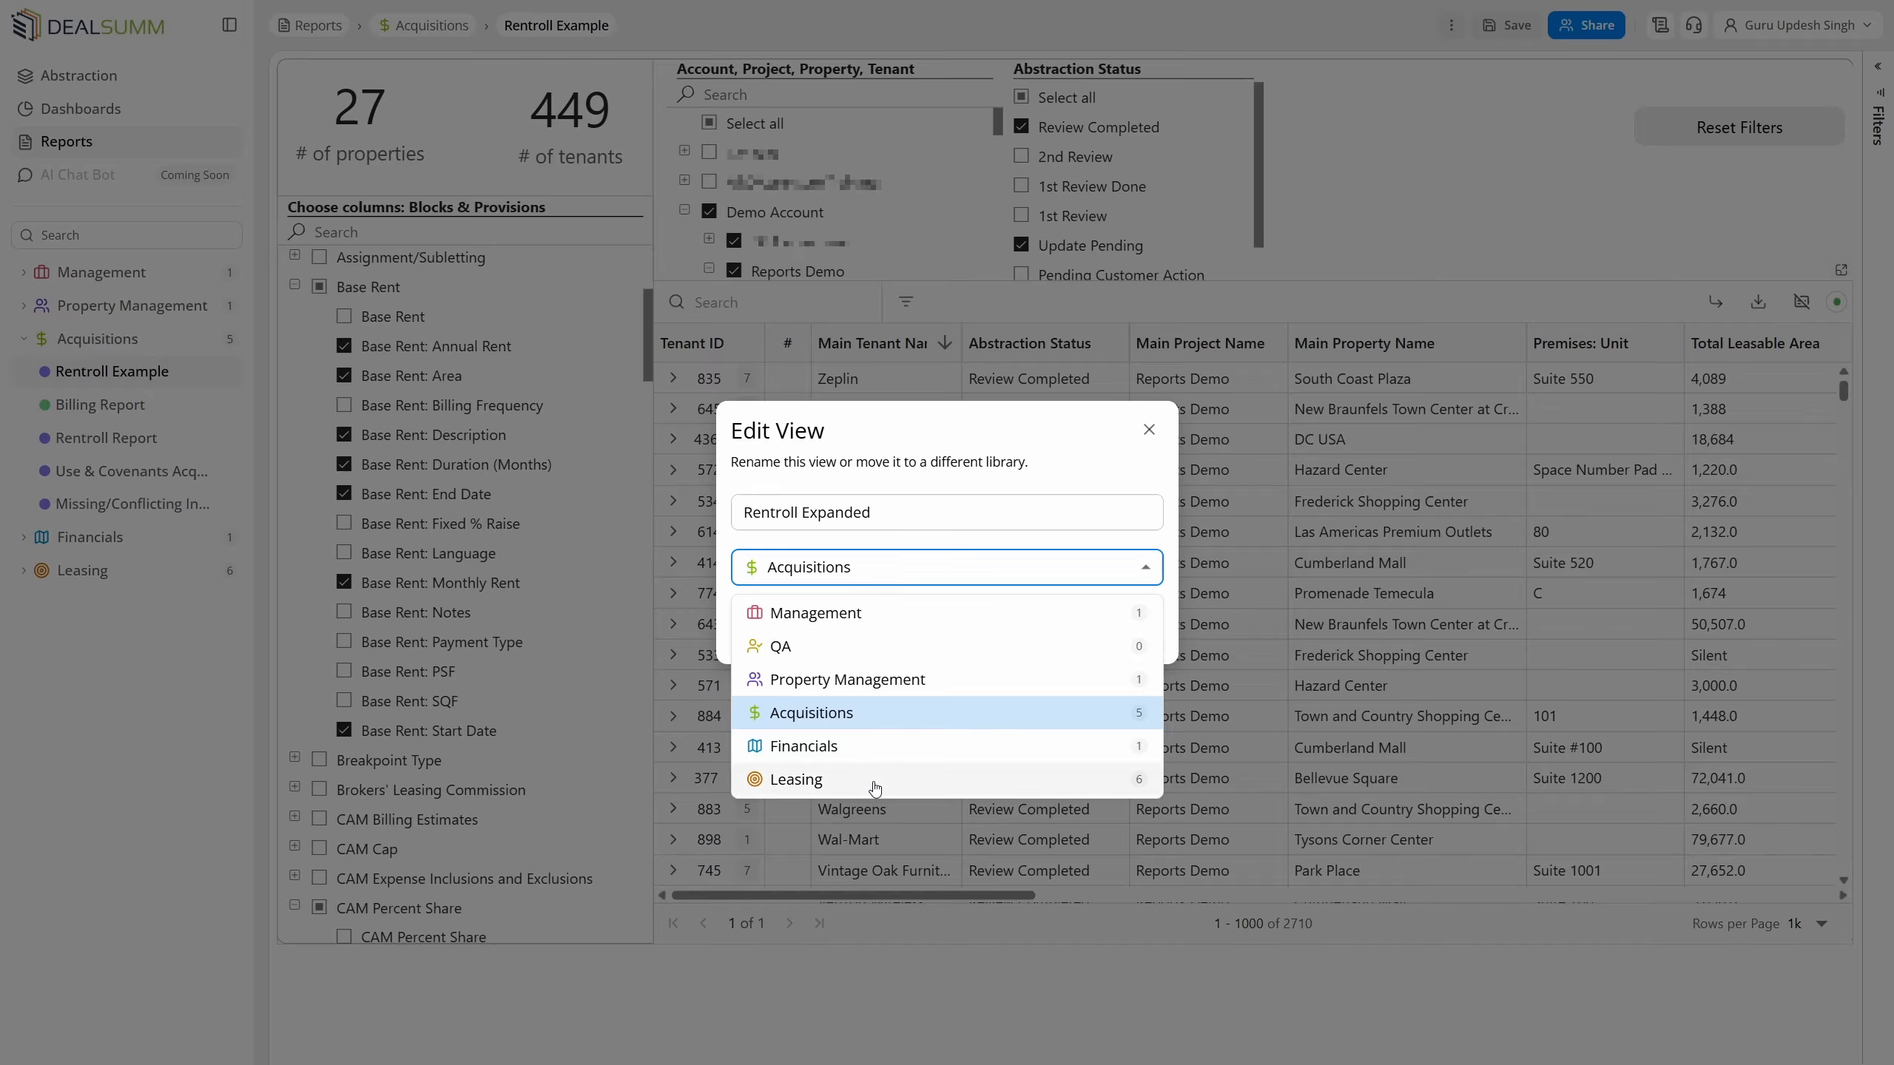
click(869, 779)
click(1121, 624)
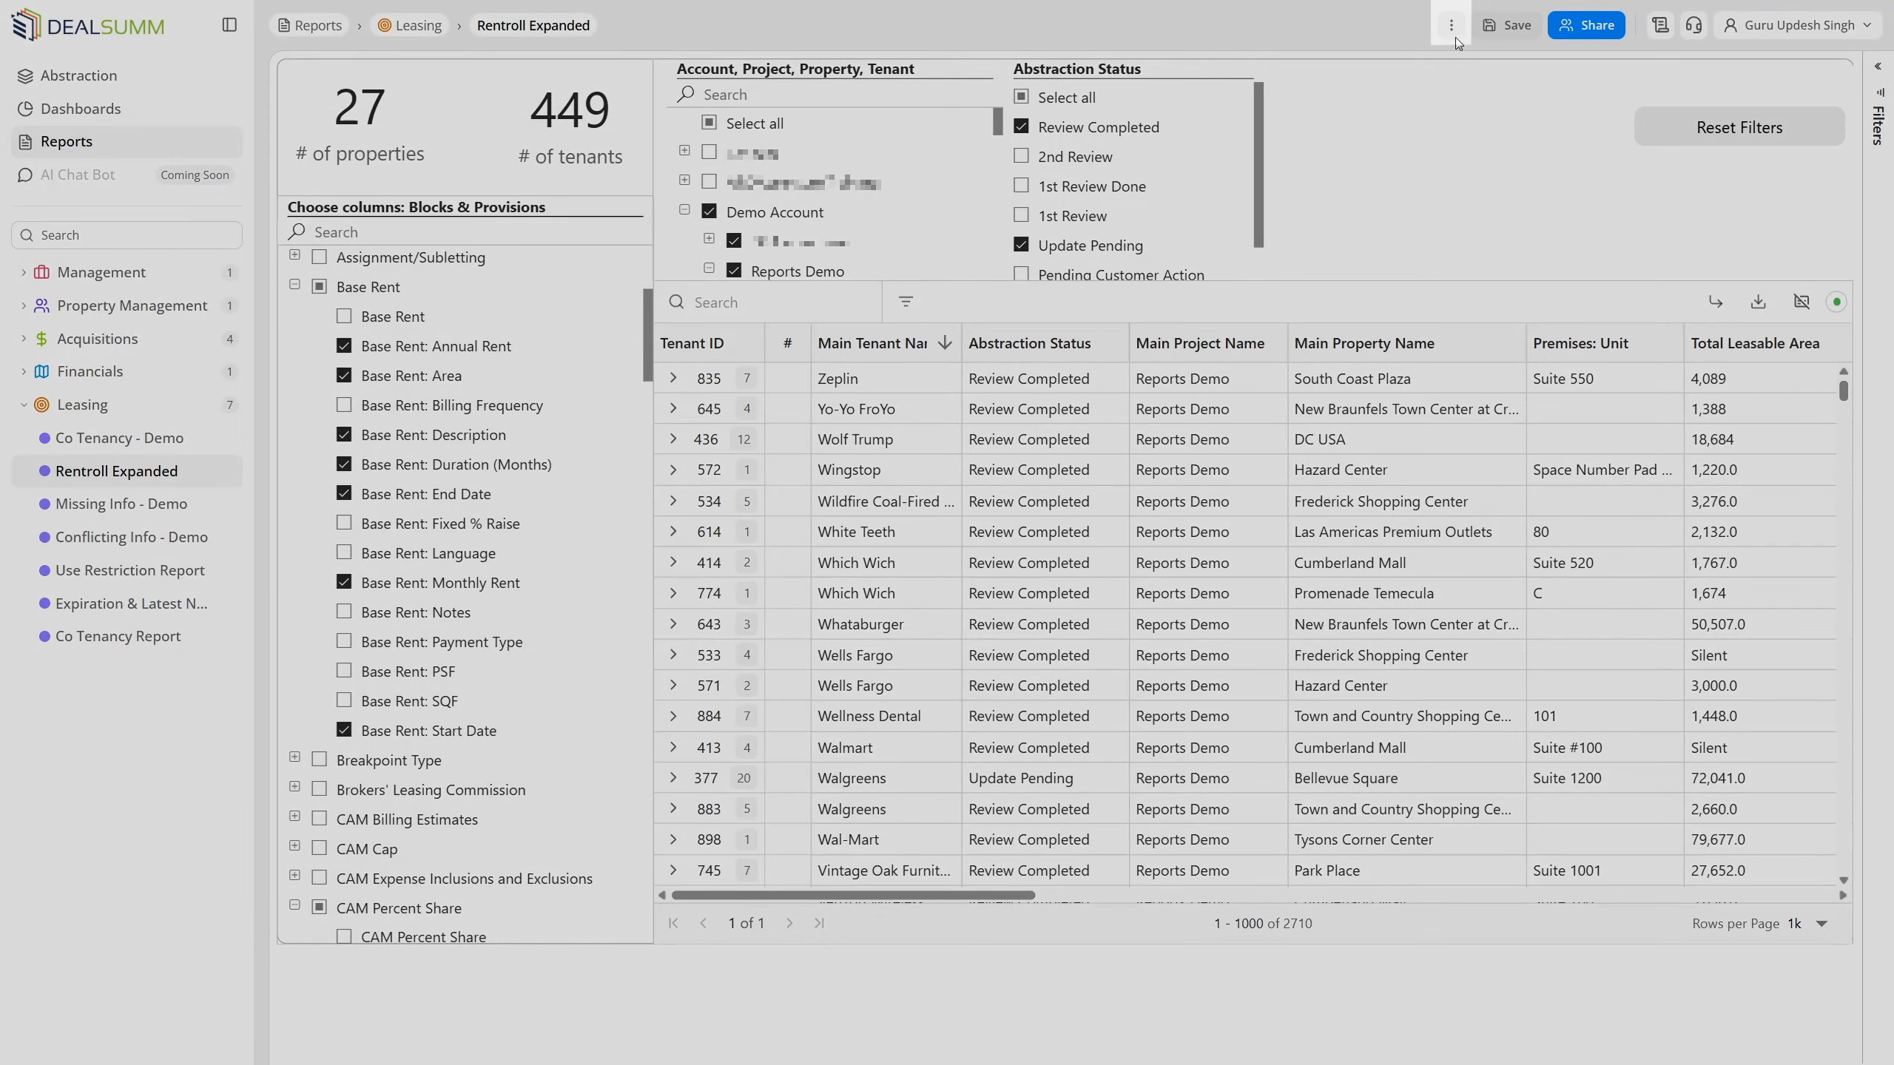
- Copy the view as "Rentroll Expanded - Copy" in the Leasing library, giving access to the colleague listed directly below the admin account
click(1453, 28)
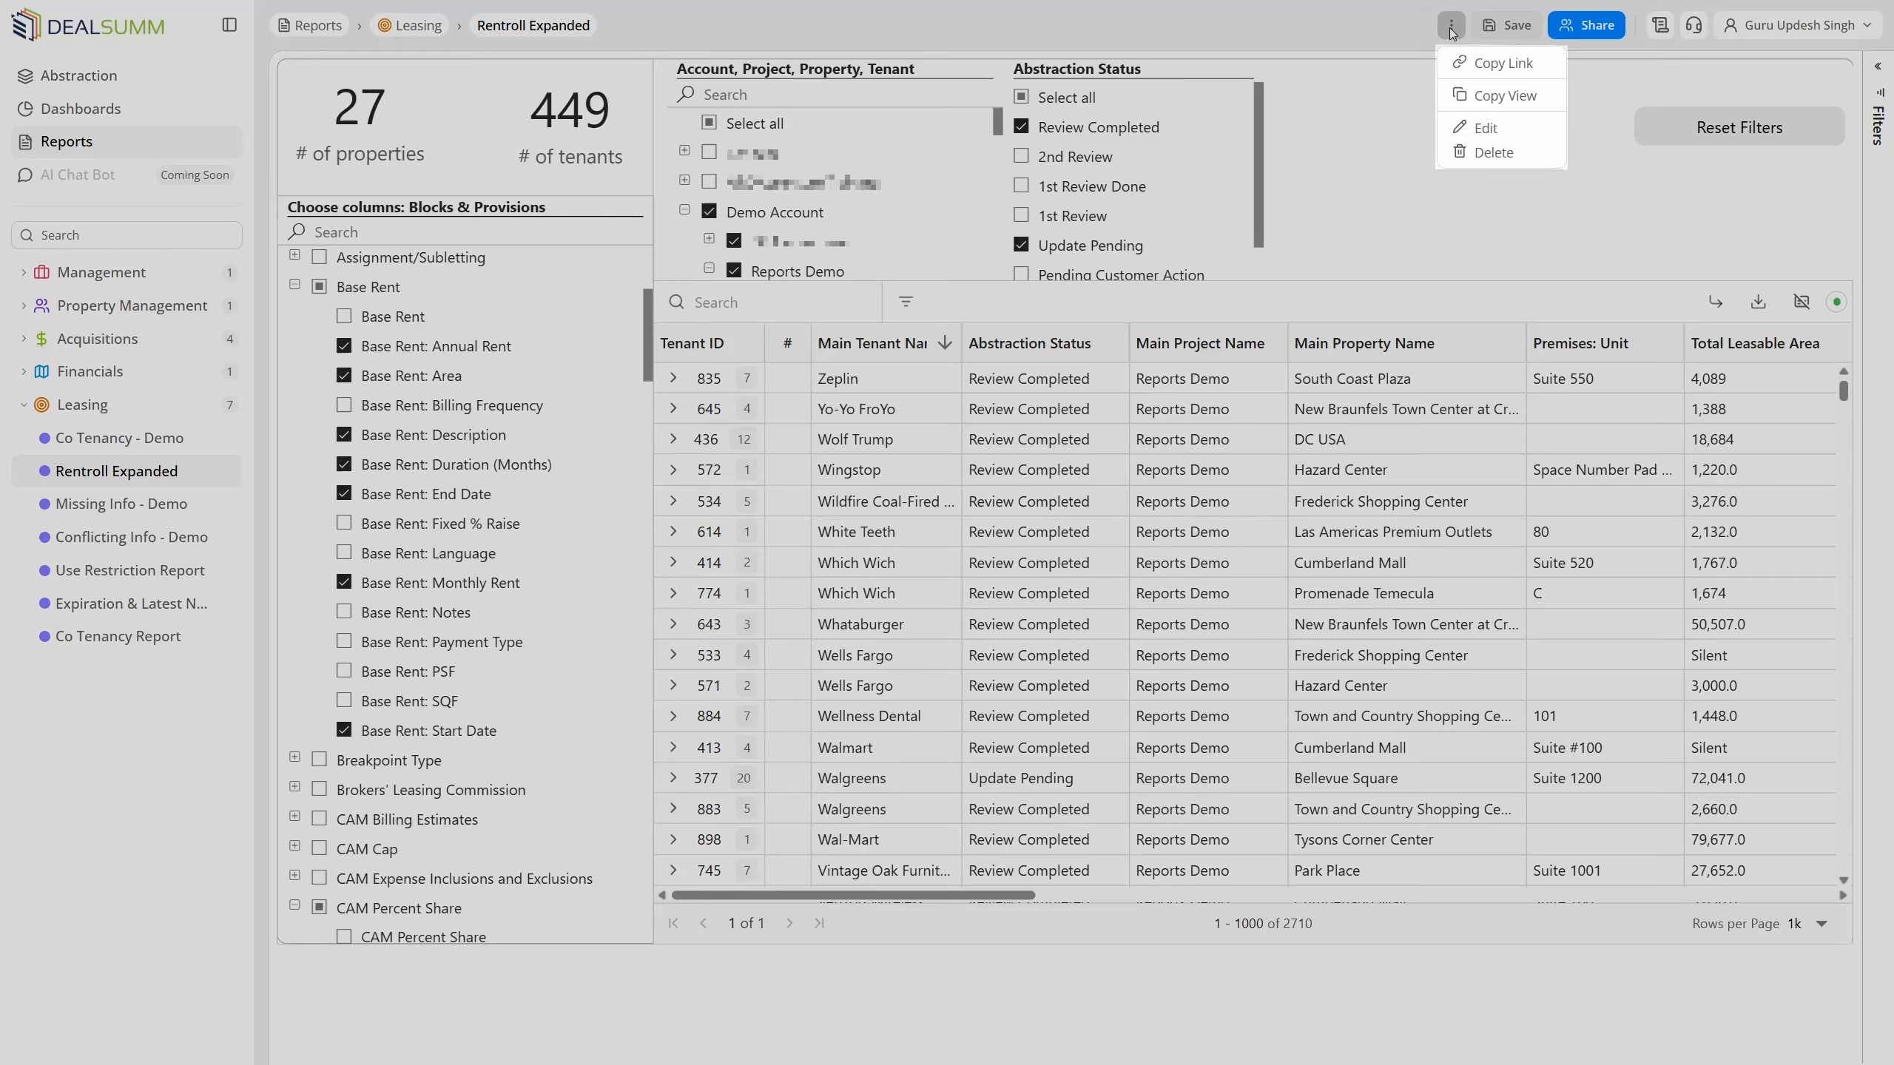
click(1476, 96)
click(970, 453)
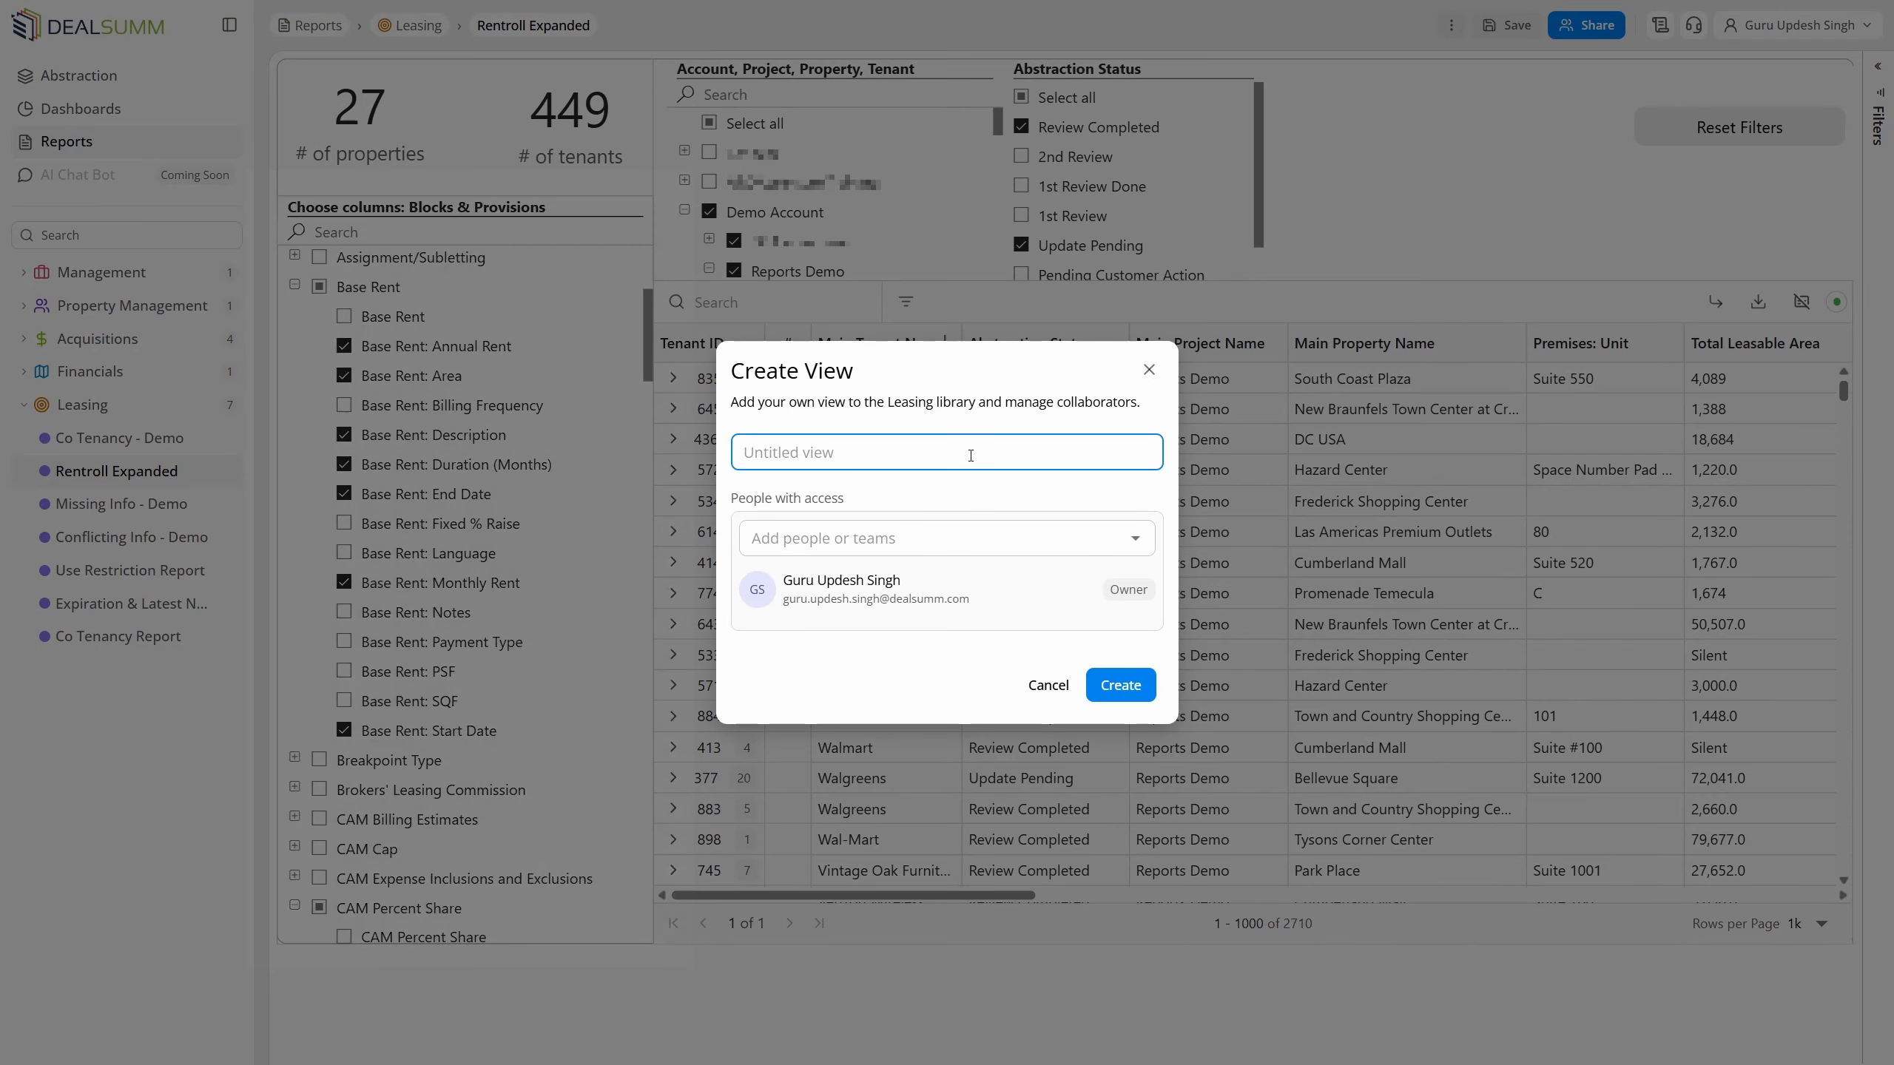
text(Rentroll)
text(Expanded - Copy)
click(967, 535)
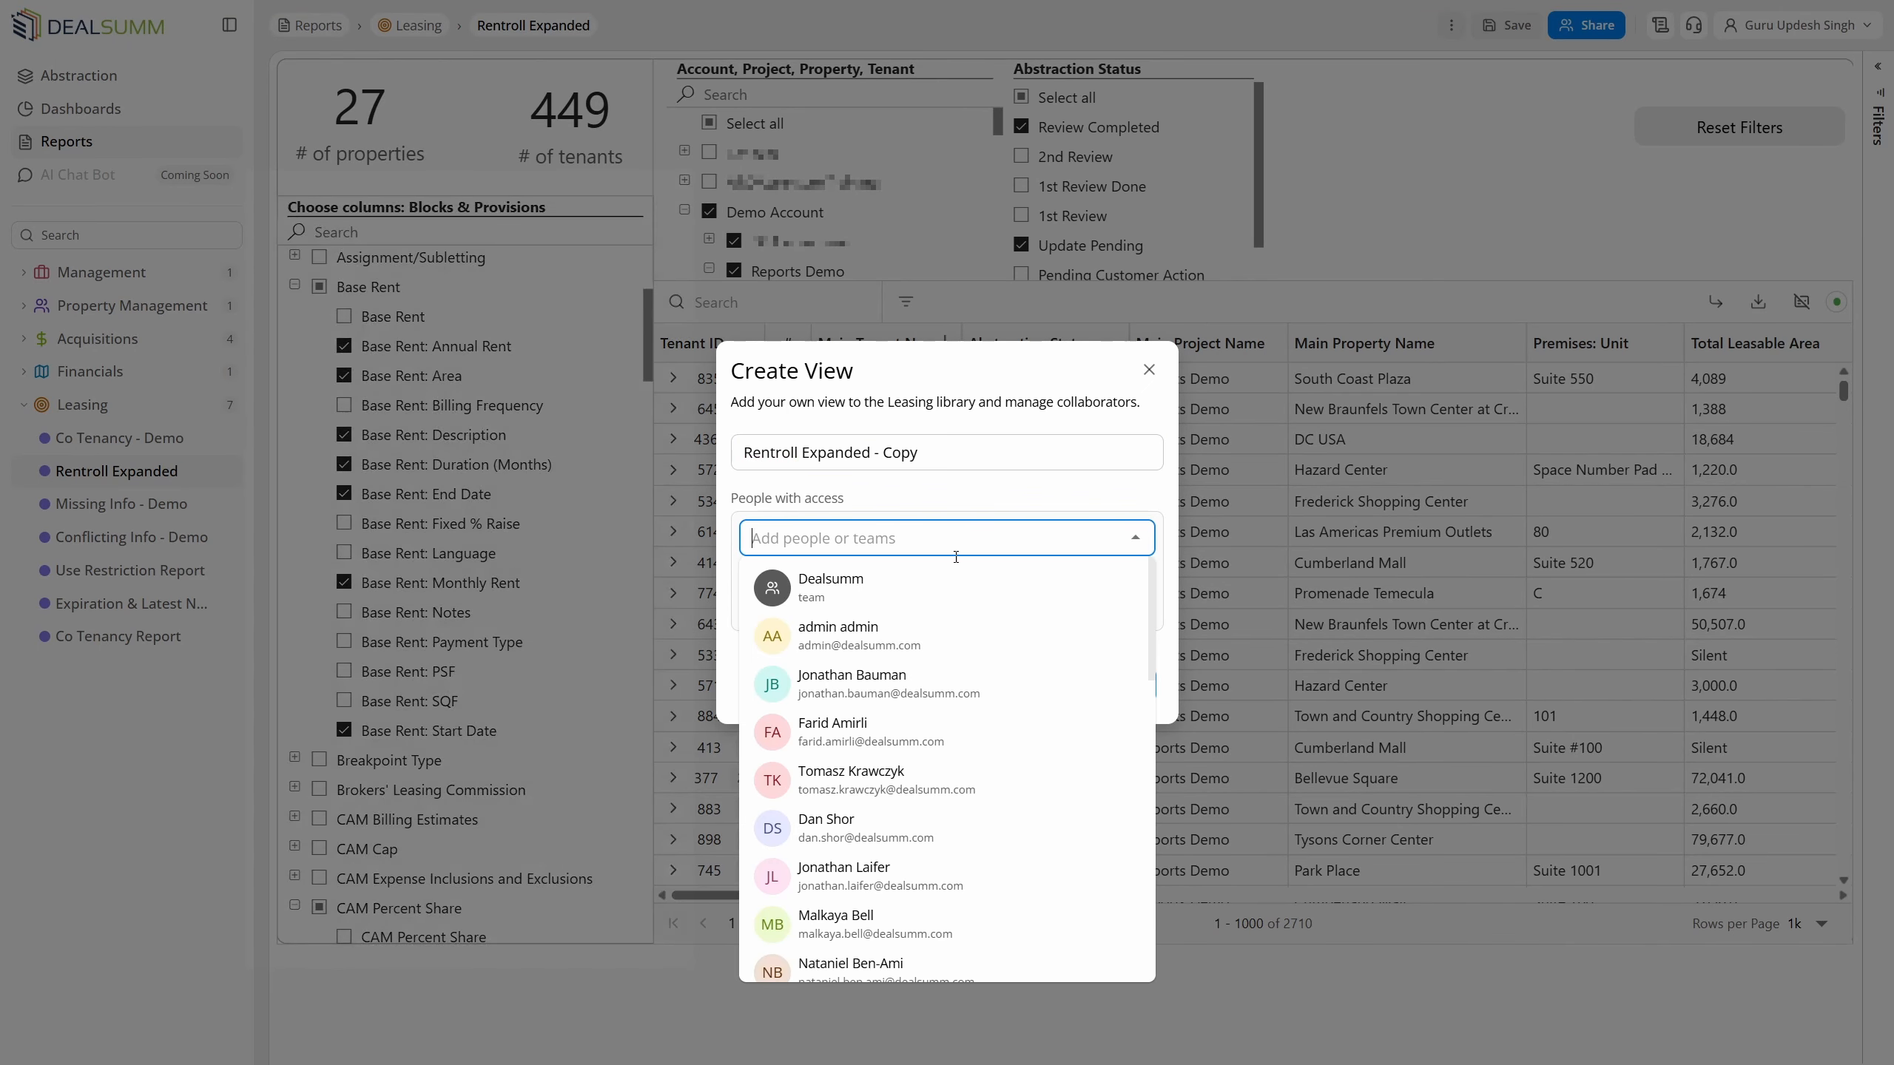
click(970, 677)
click(1120, 707)
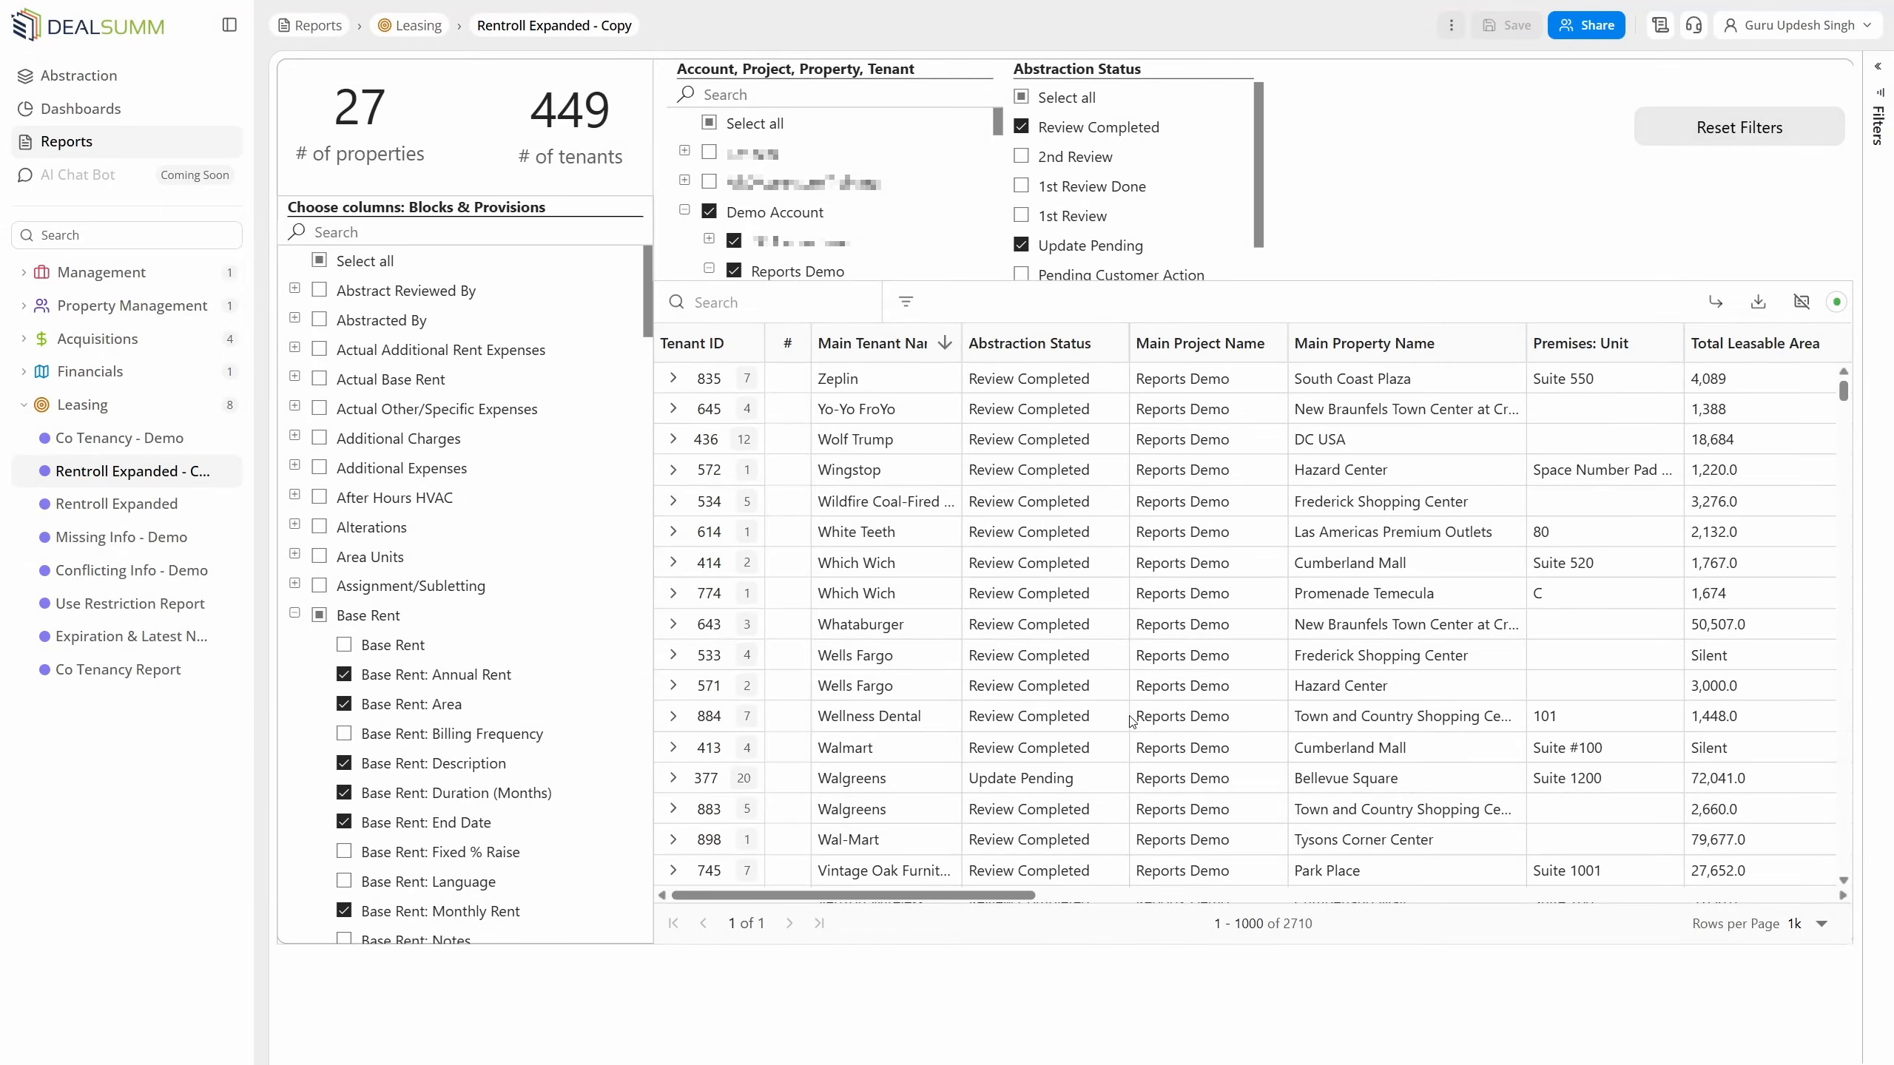
- Include all abstraction statuses and all Base Rent columns in the copied view
click(1023, 104)
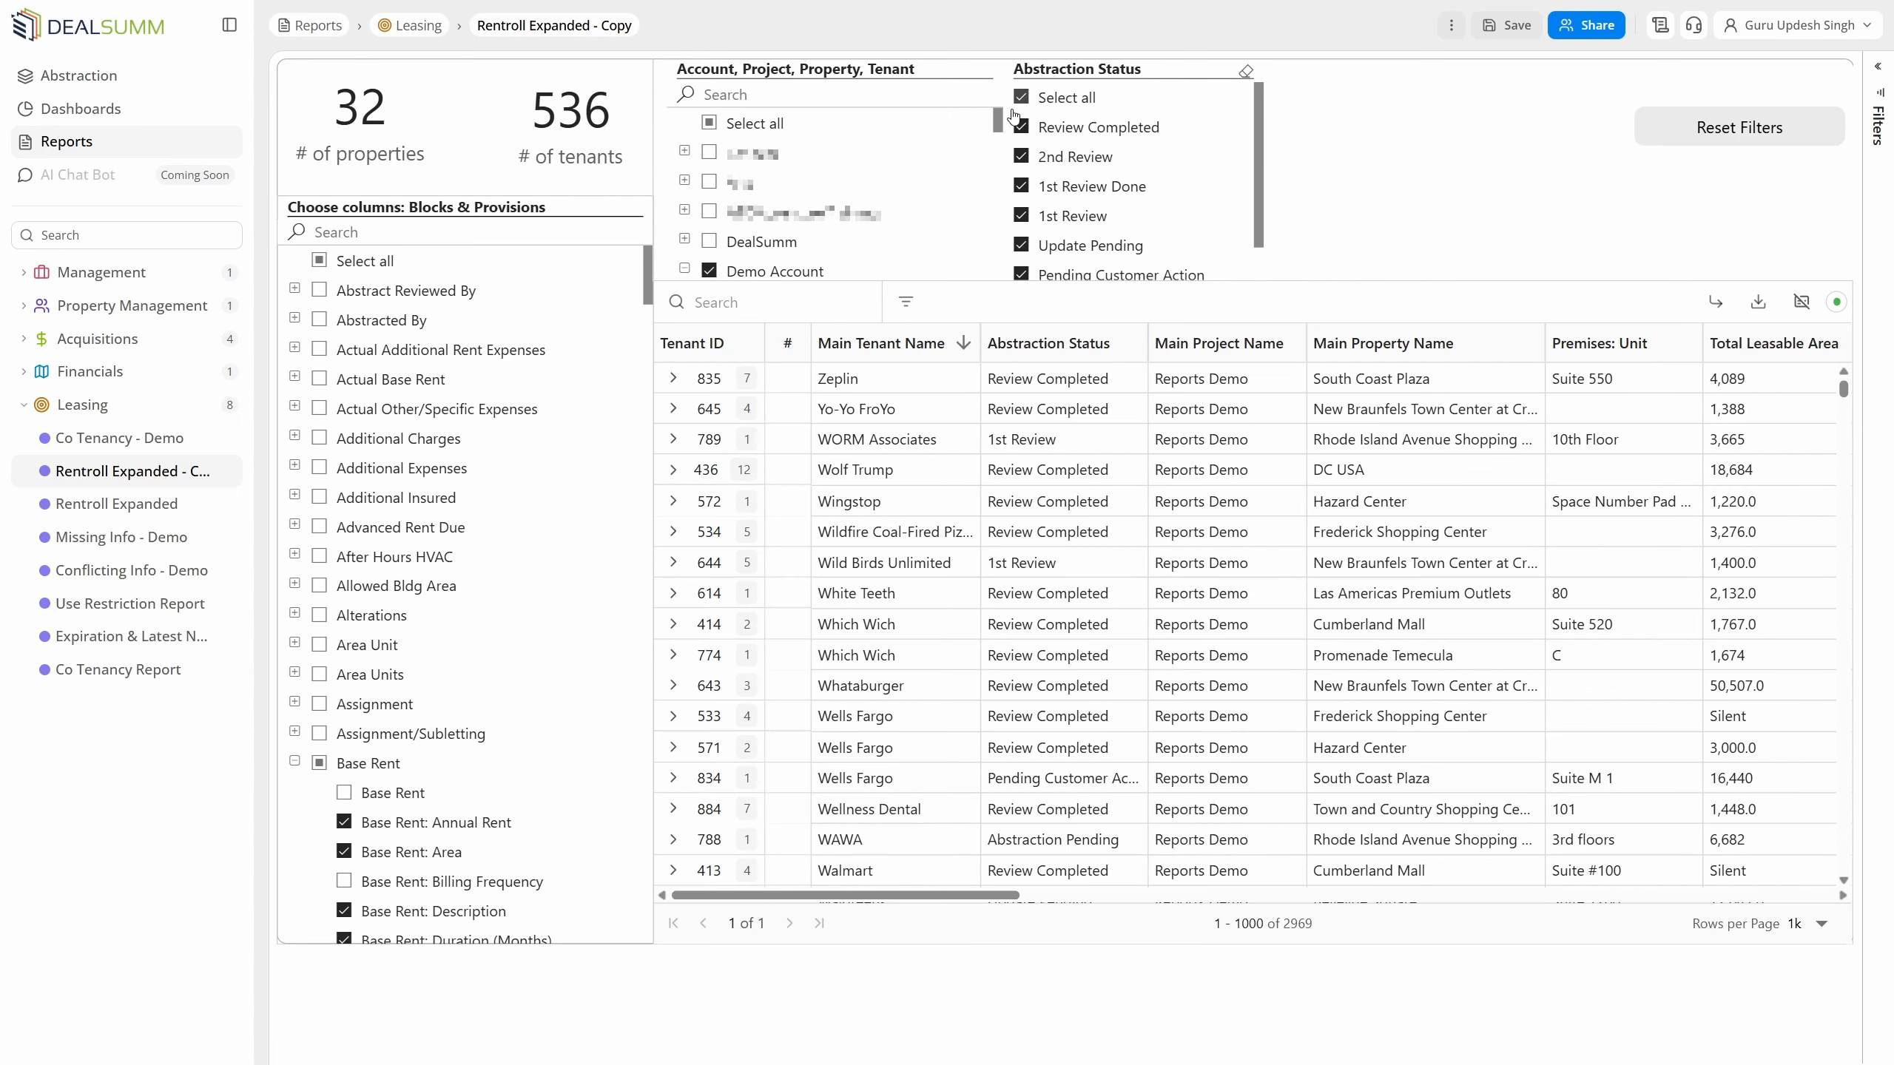
click(319, 763)
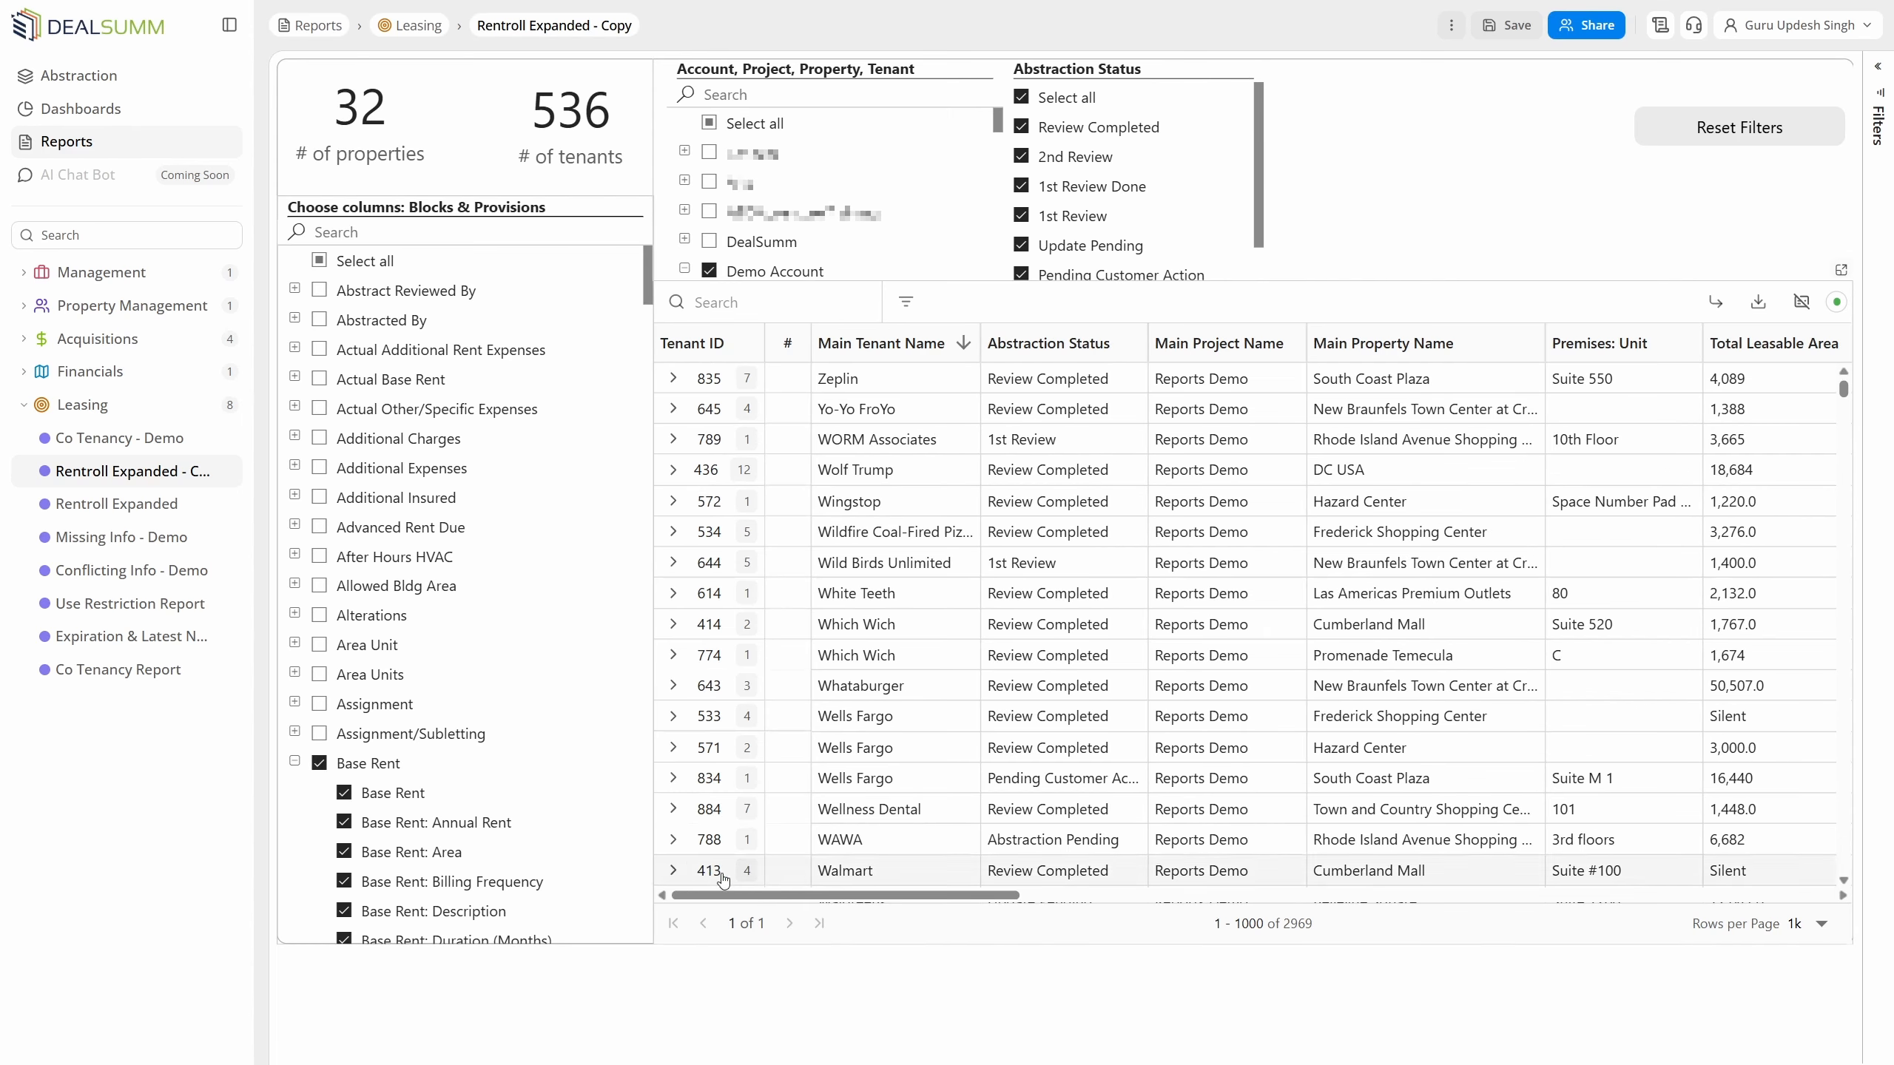
drag(723, 894, 1658, 894)
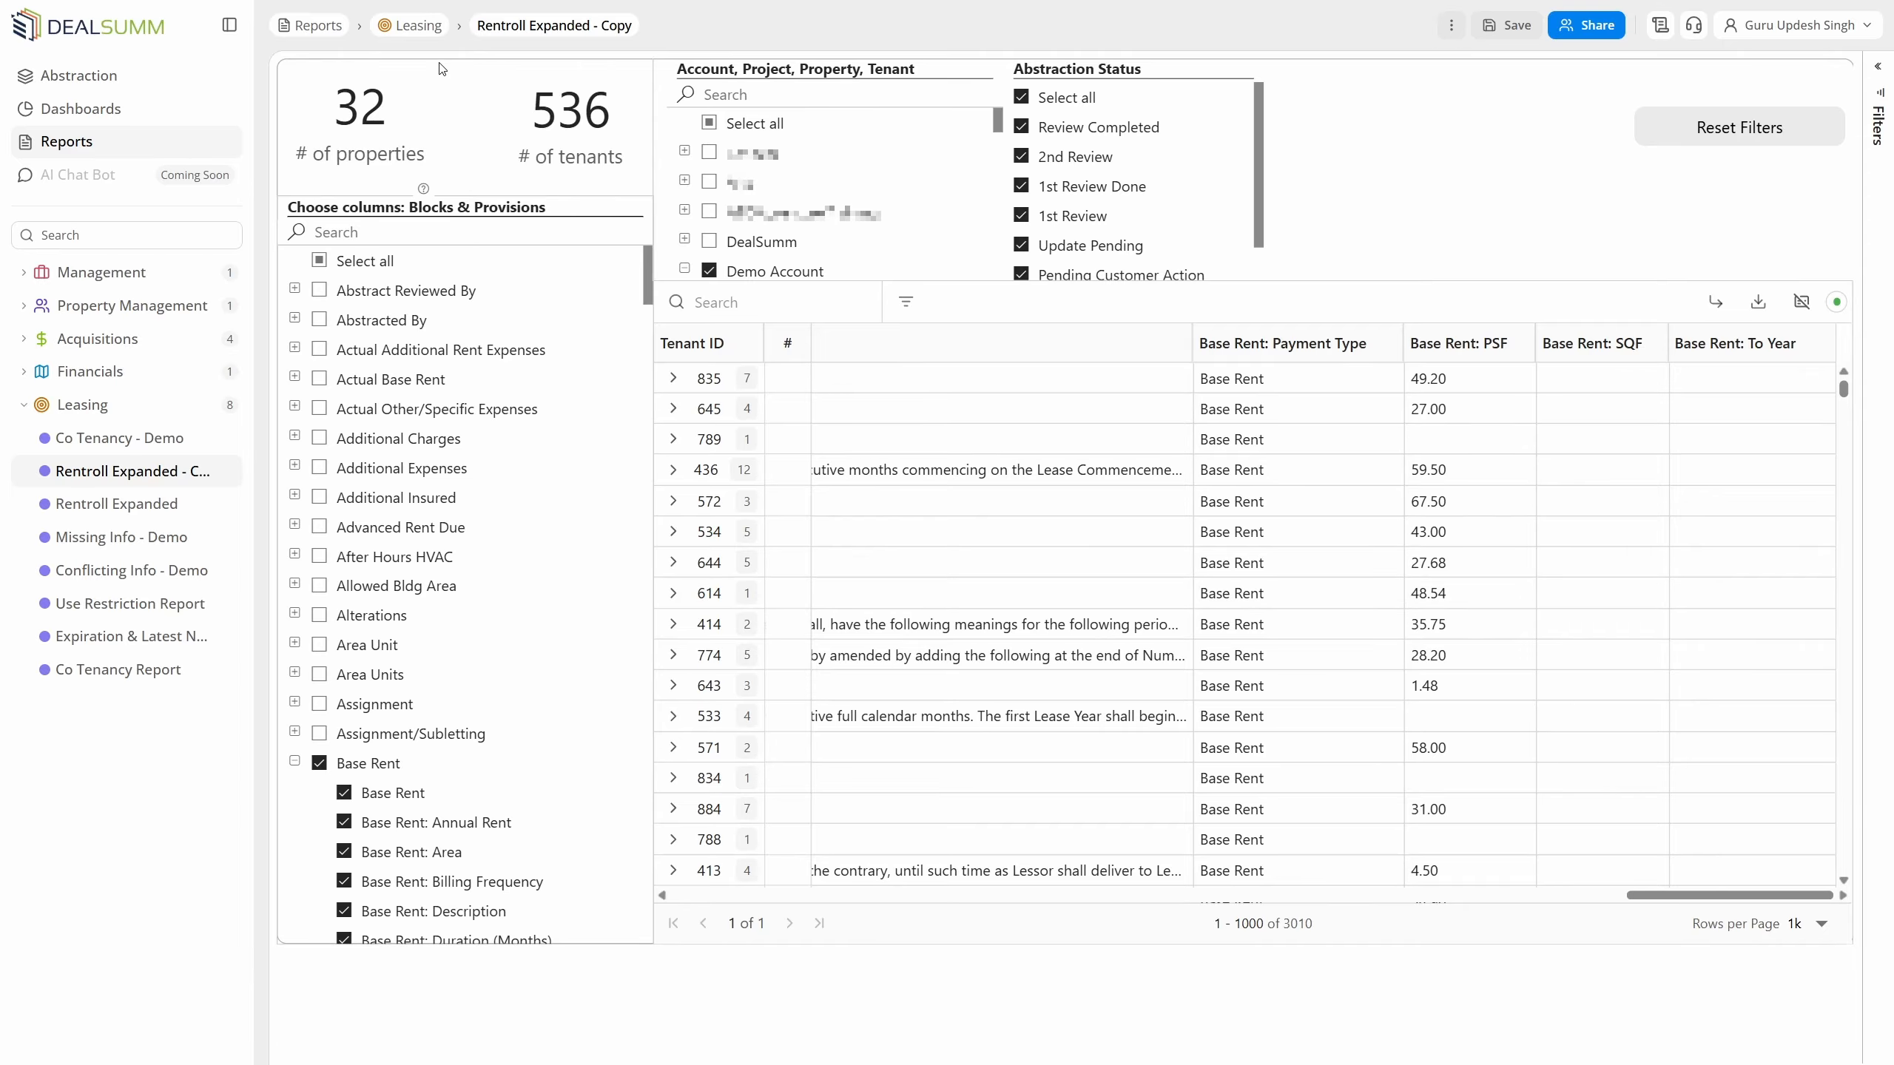
- Return to the Leasing library and delete the "Rentroll Expanded - Copy" view
click(413, 24)
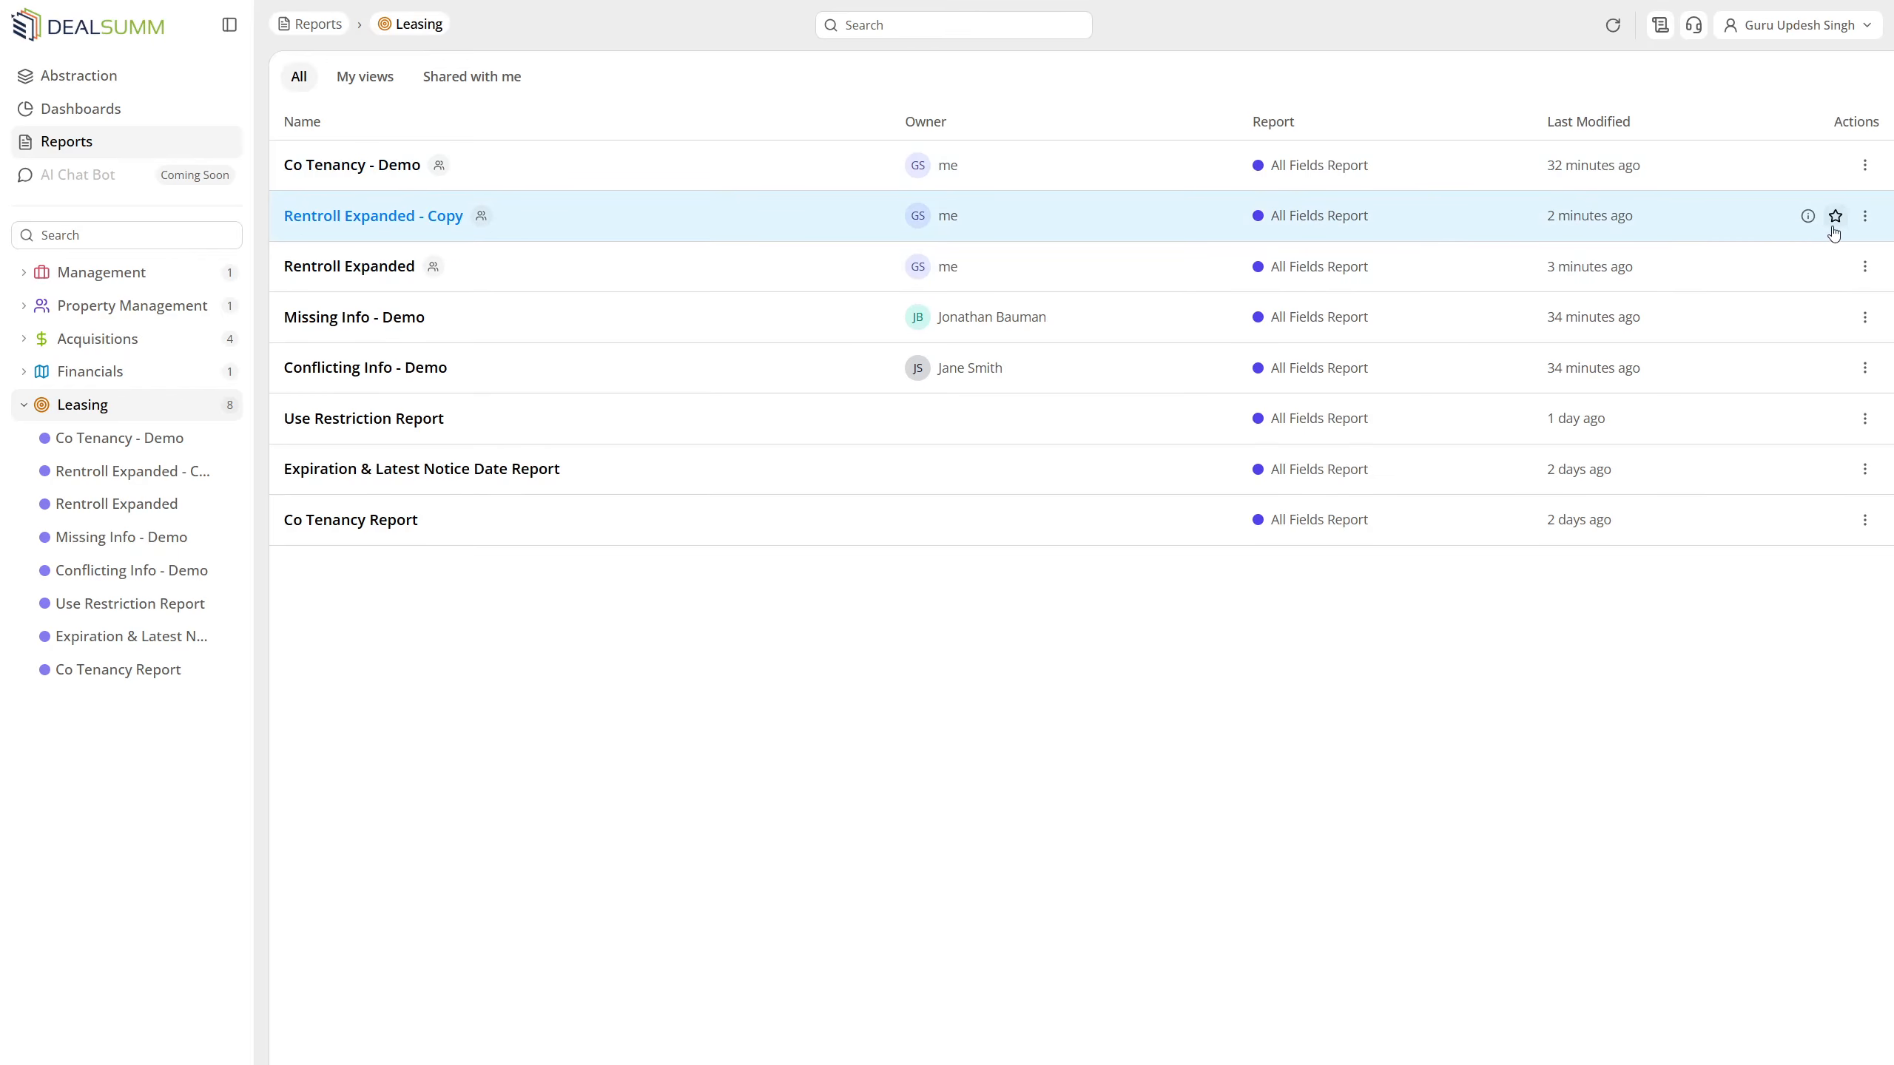
click(1865, 216)
click(1818, 343)
click(1122, 564)
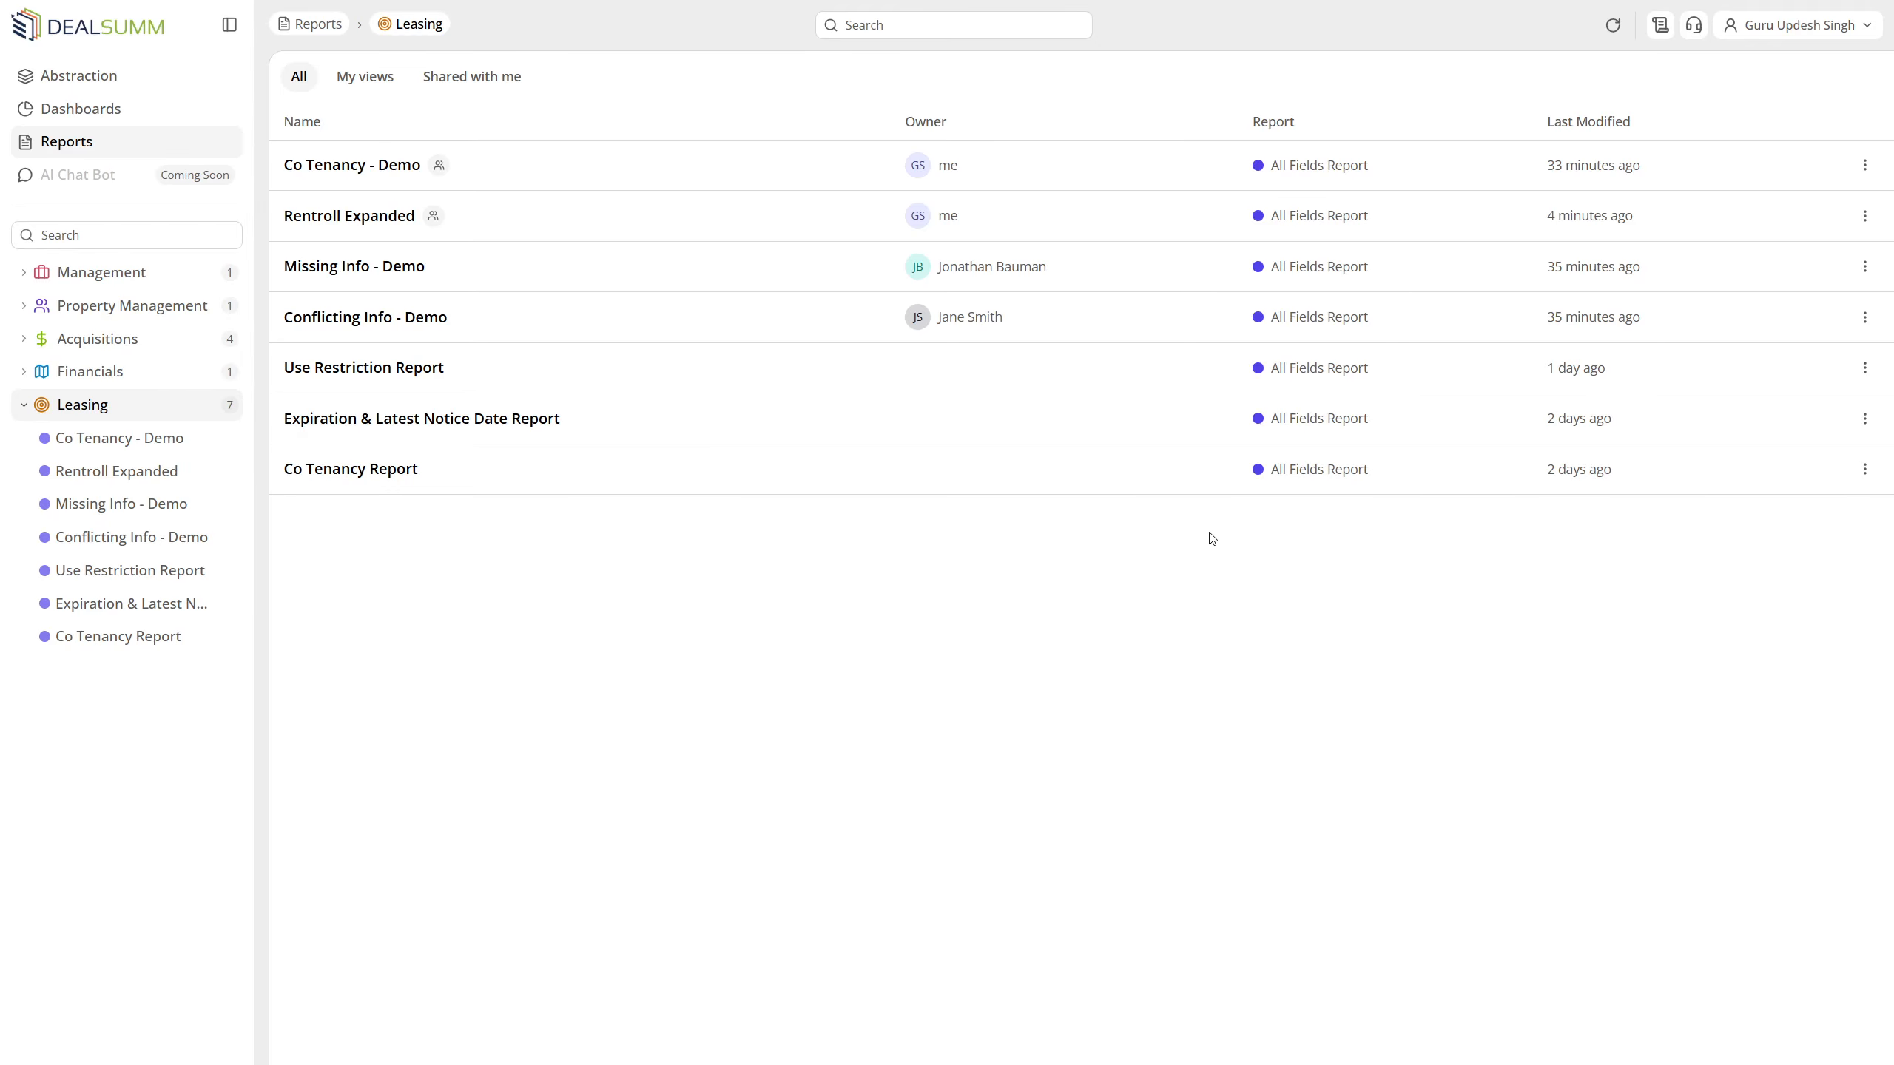
- Remove the shared "Conflicting Info - Demo" view from the Leasing library
click(1862, 322)
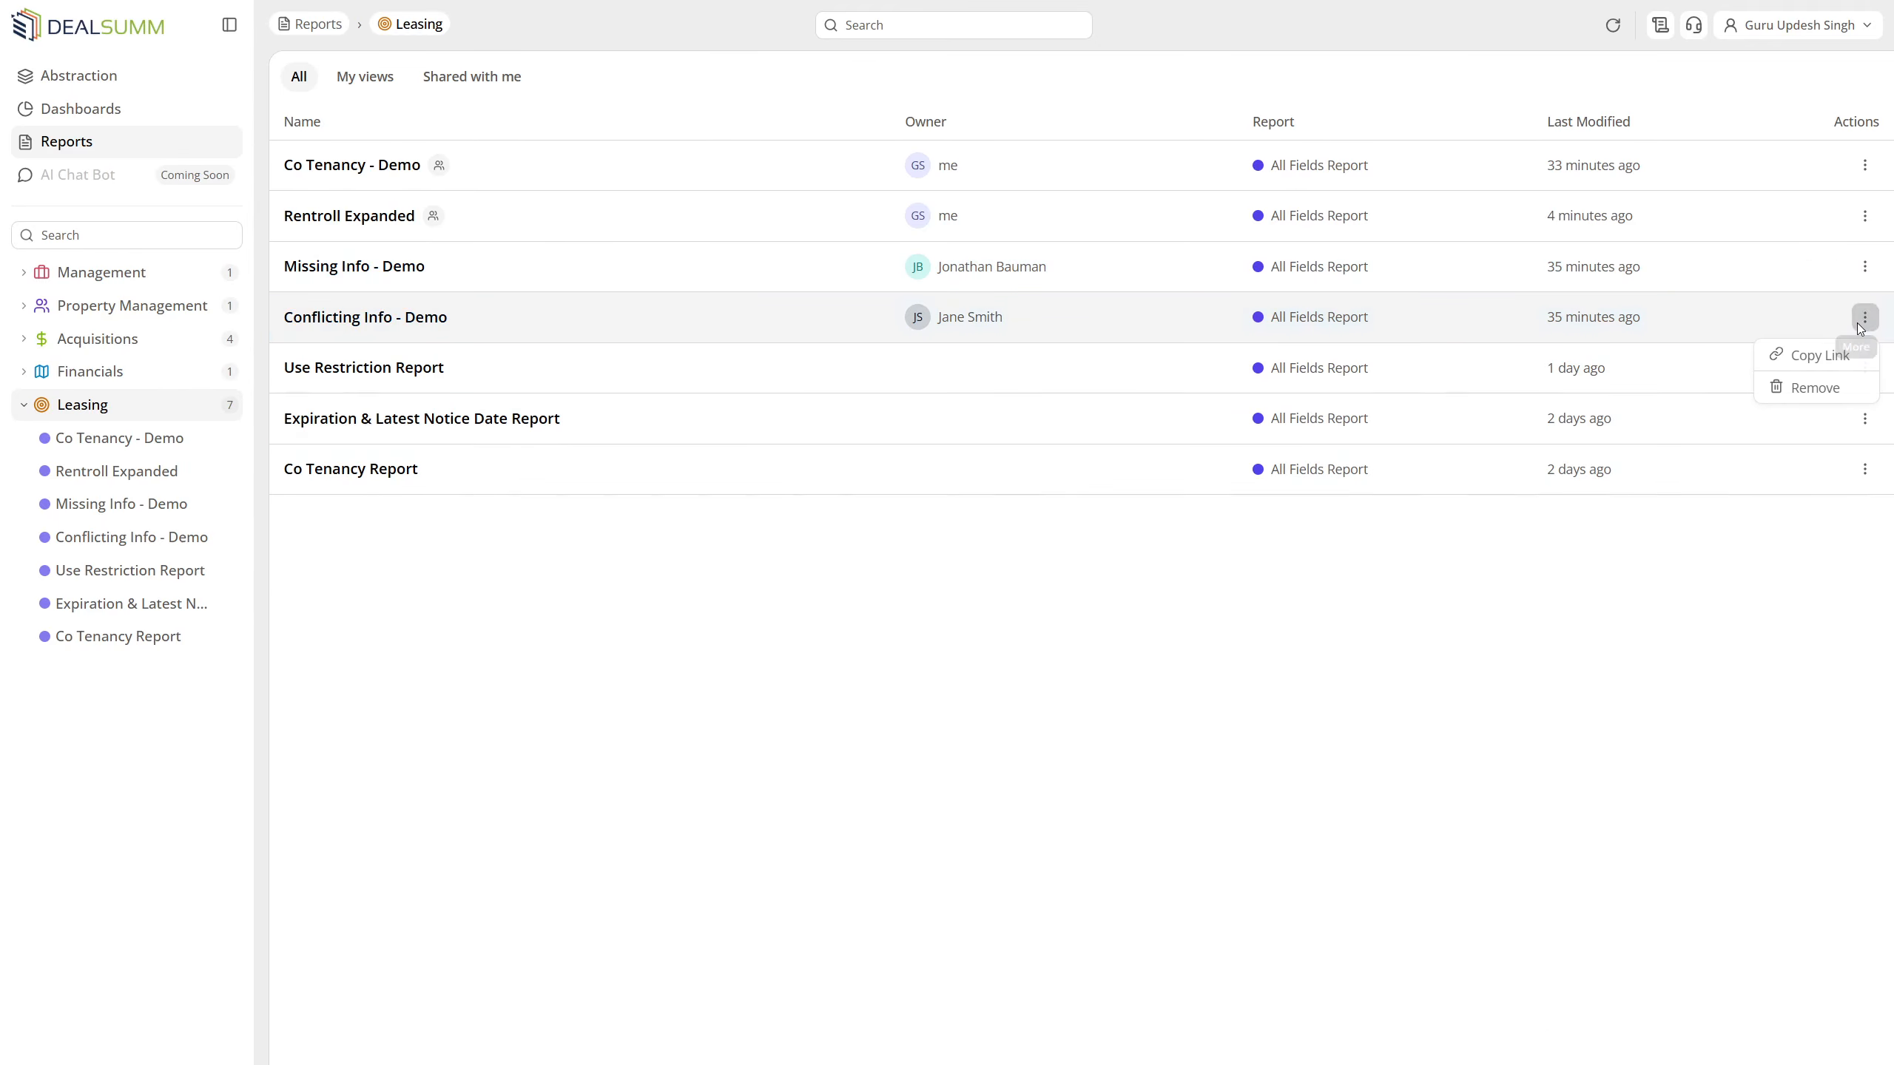
click(1818, 388)
click(1117, 564)
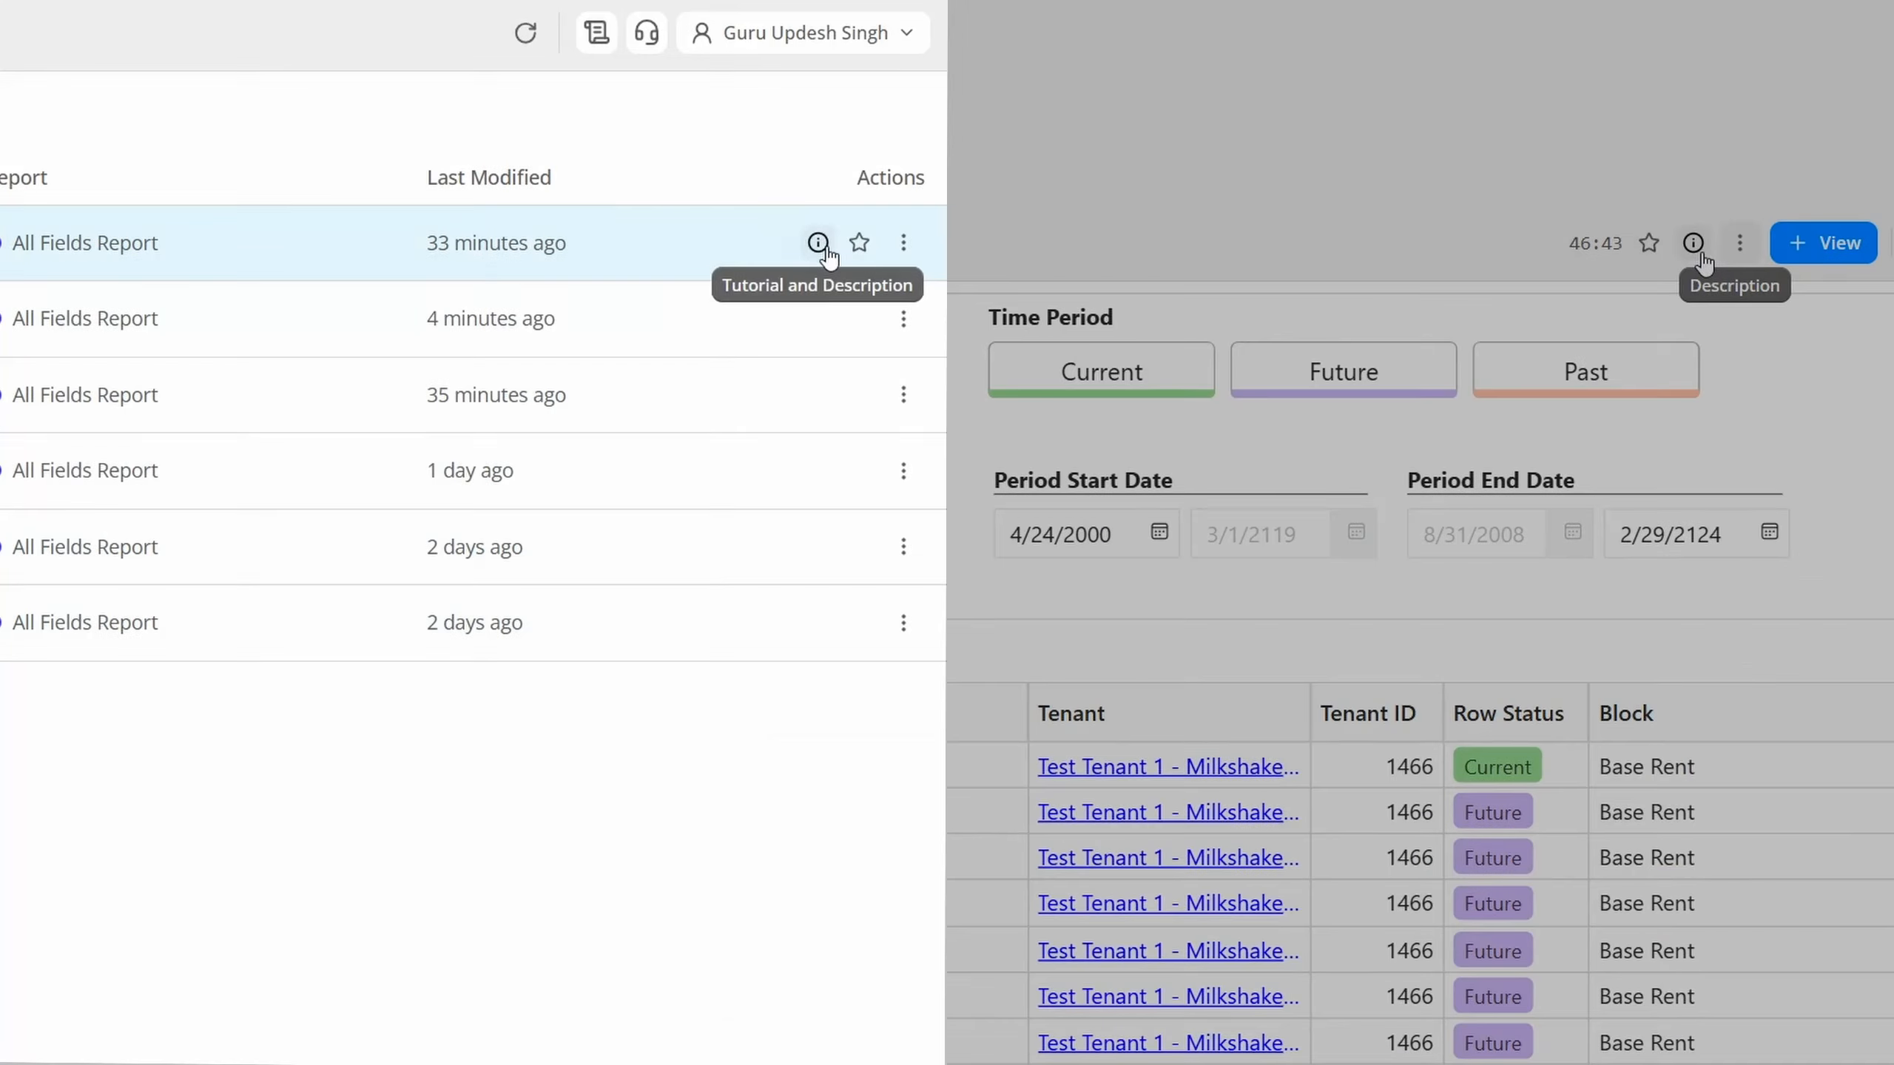
- Mark the "Co Tenancy - Demo" view as a favorite and copy its link
click(859, 244)
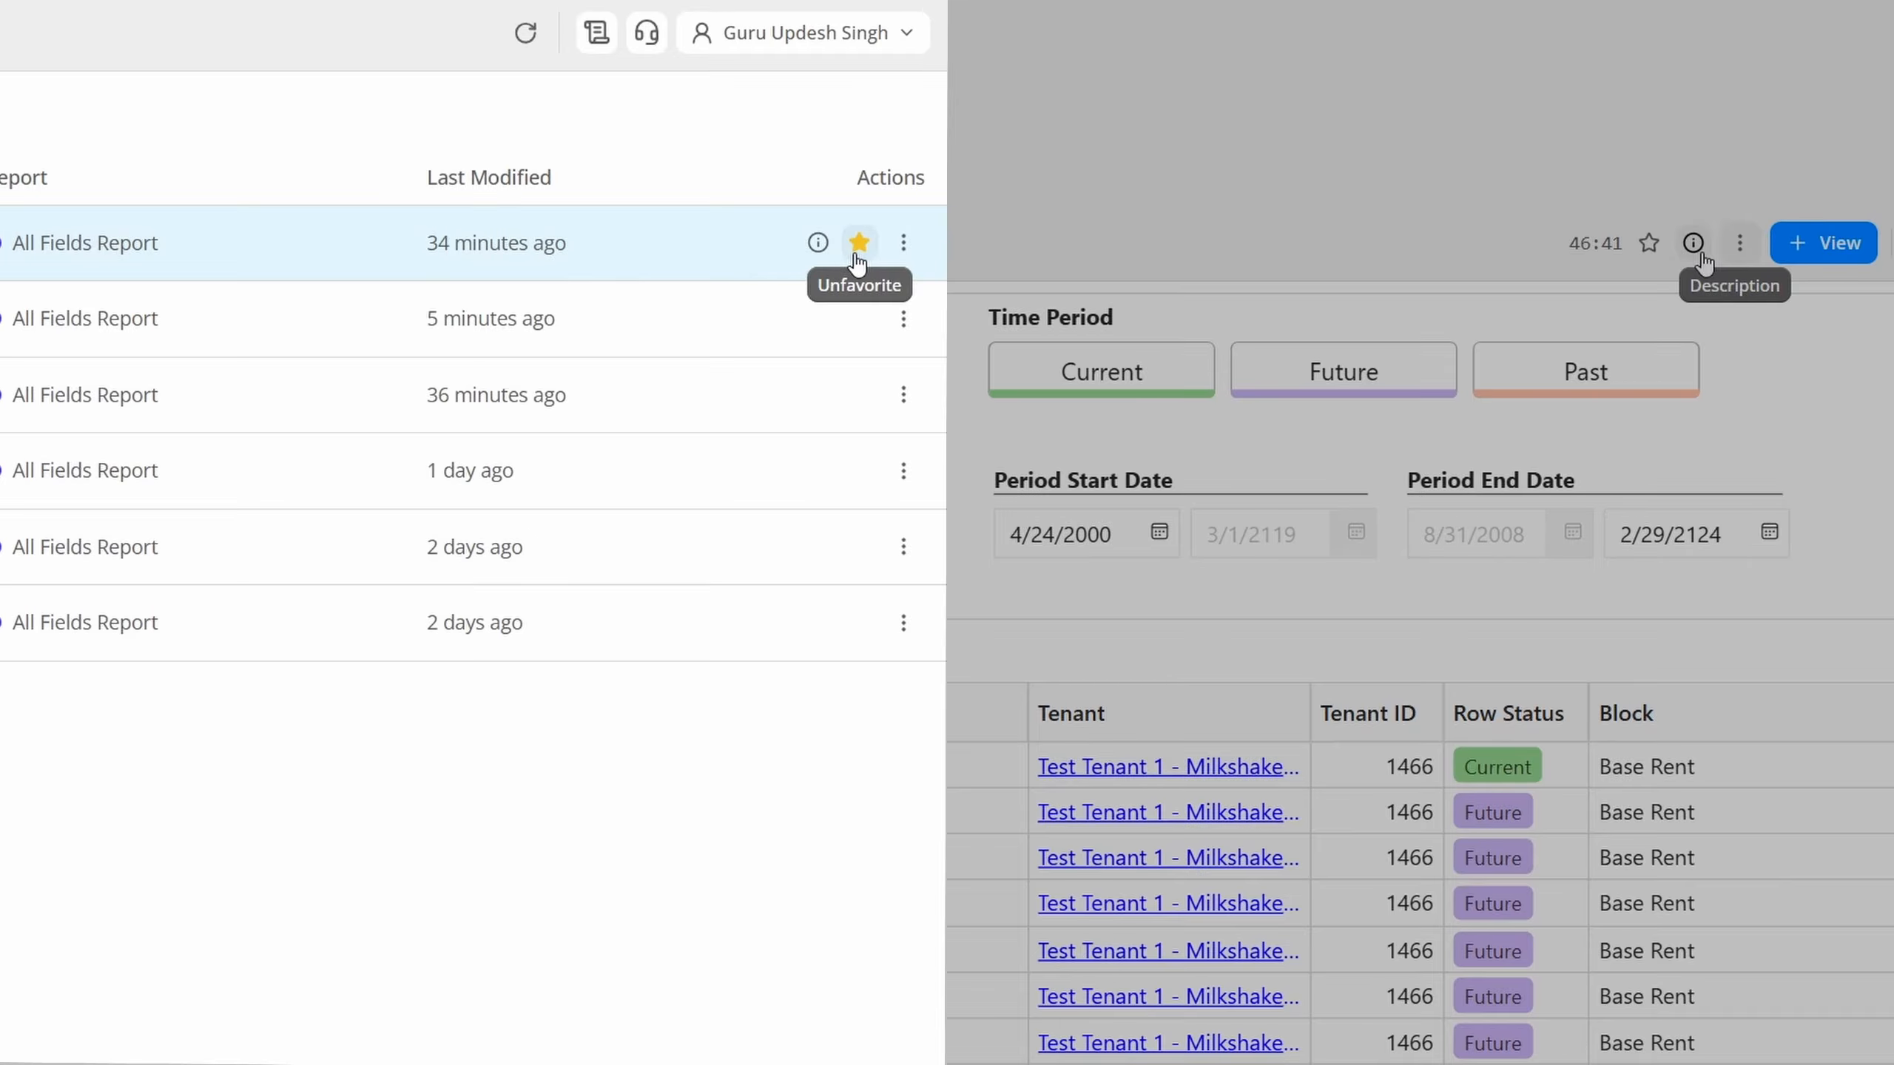
click(904, 242)
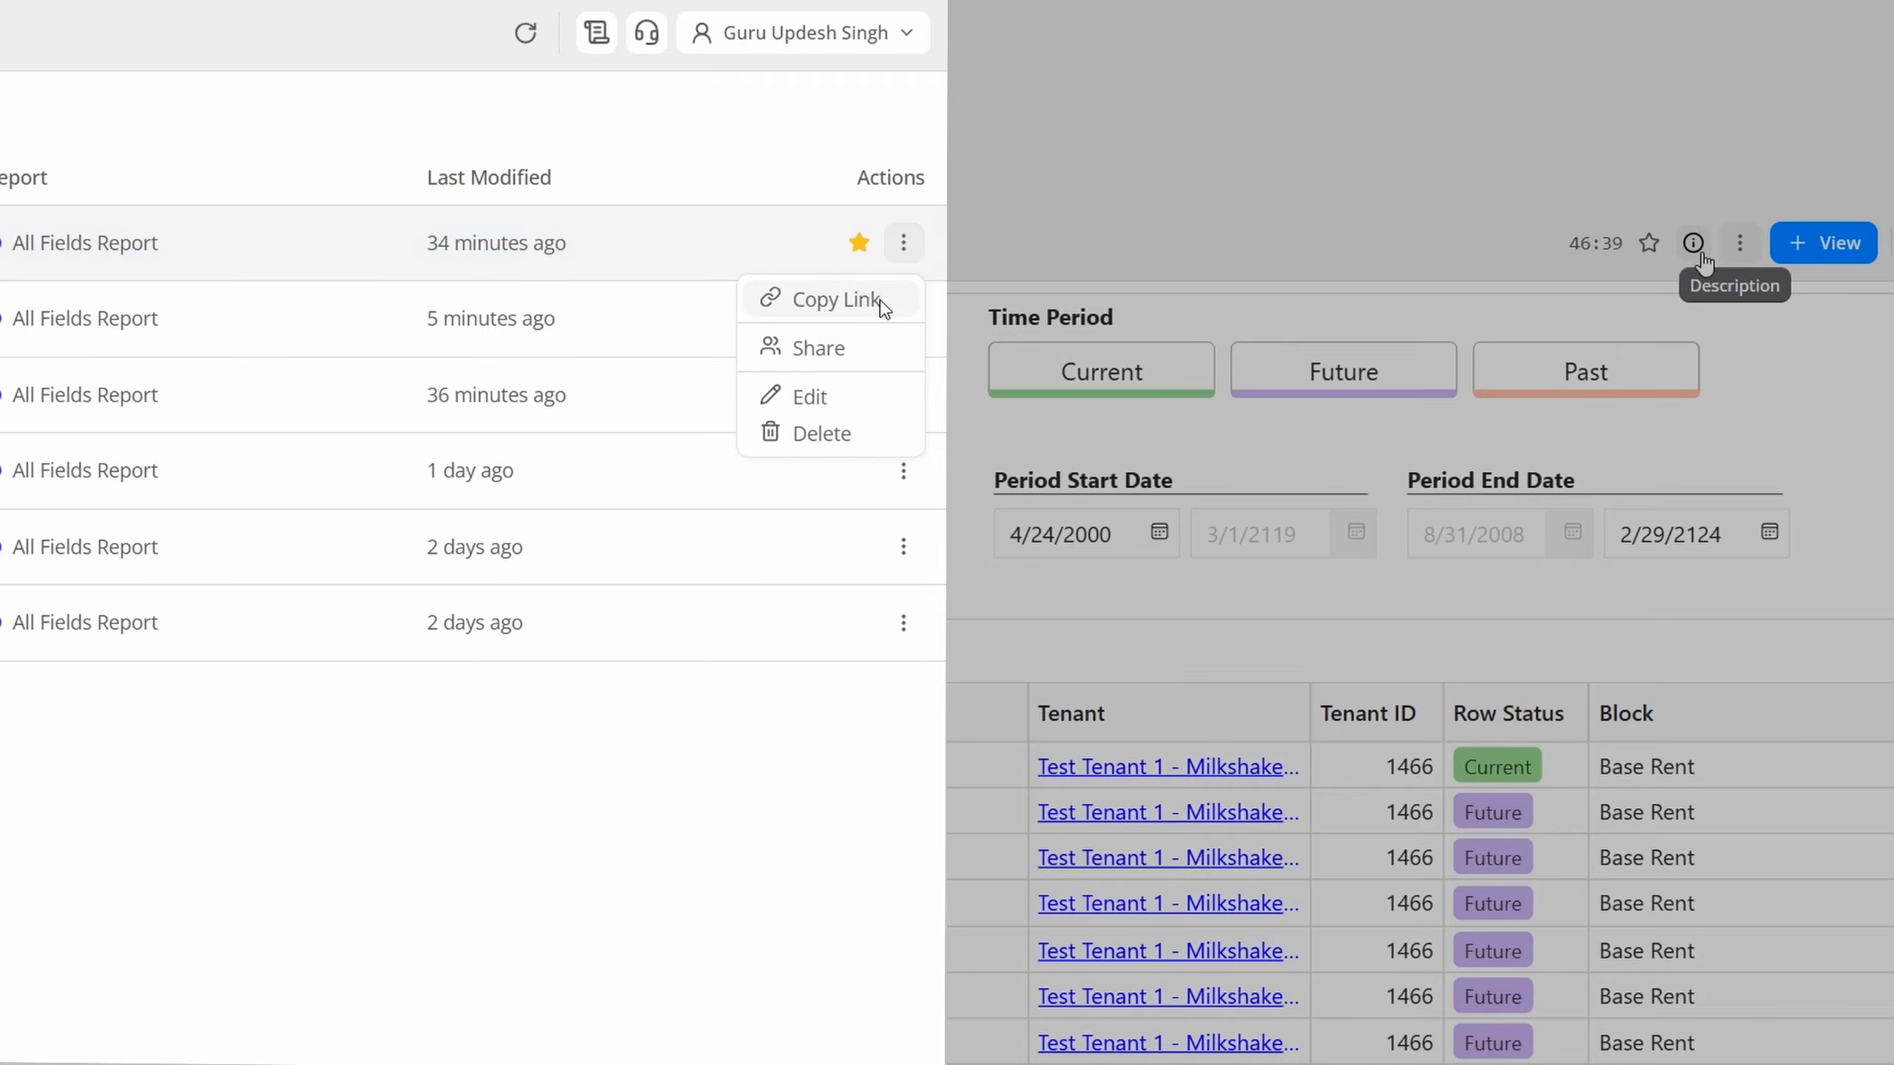
click(879, 301)
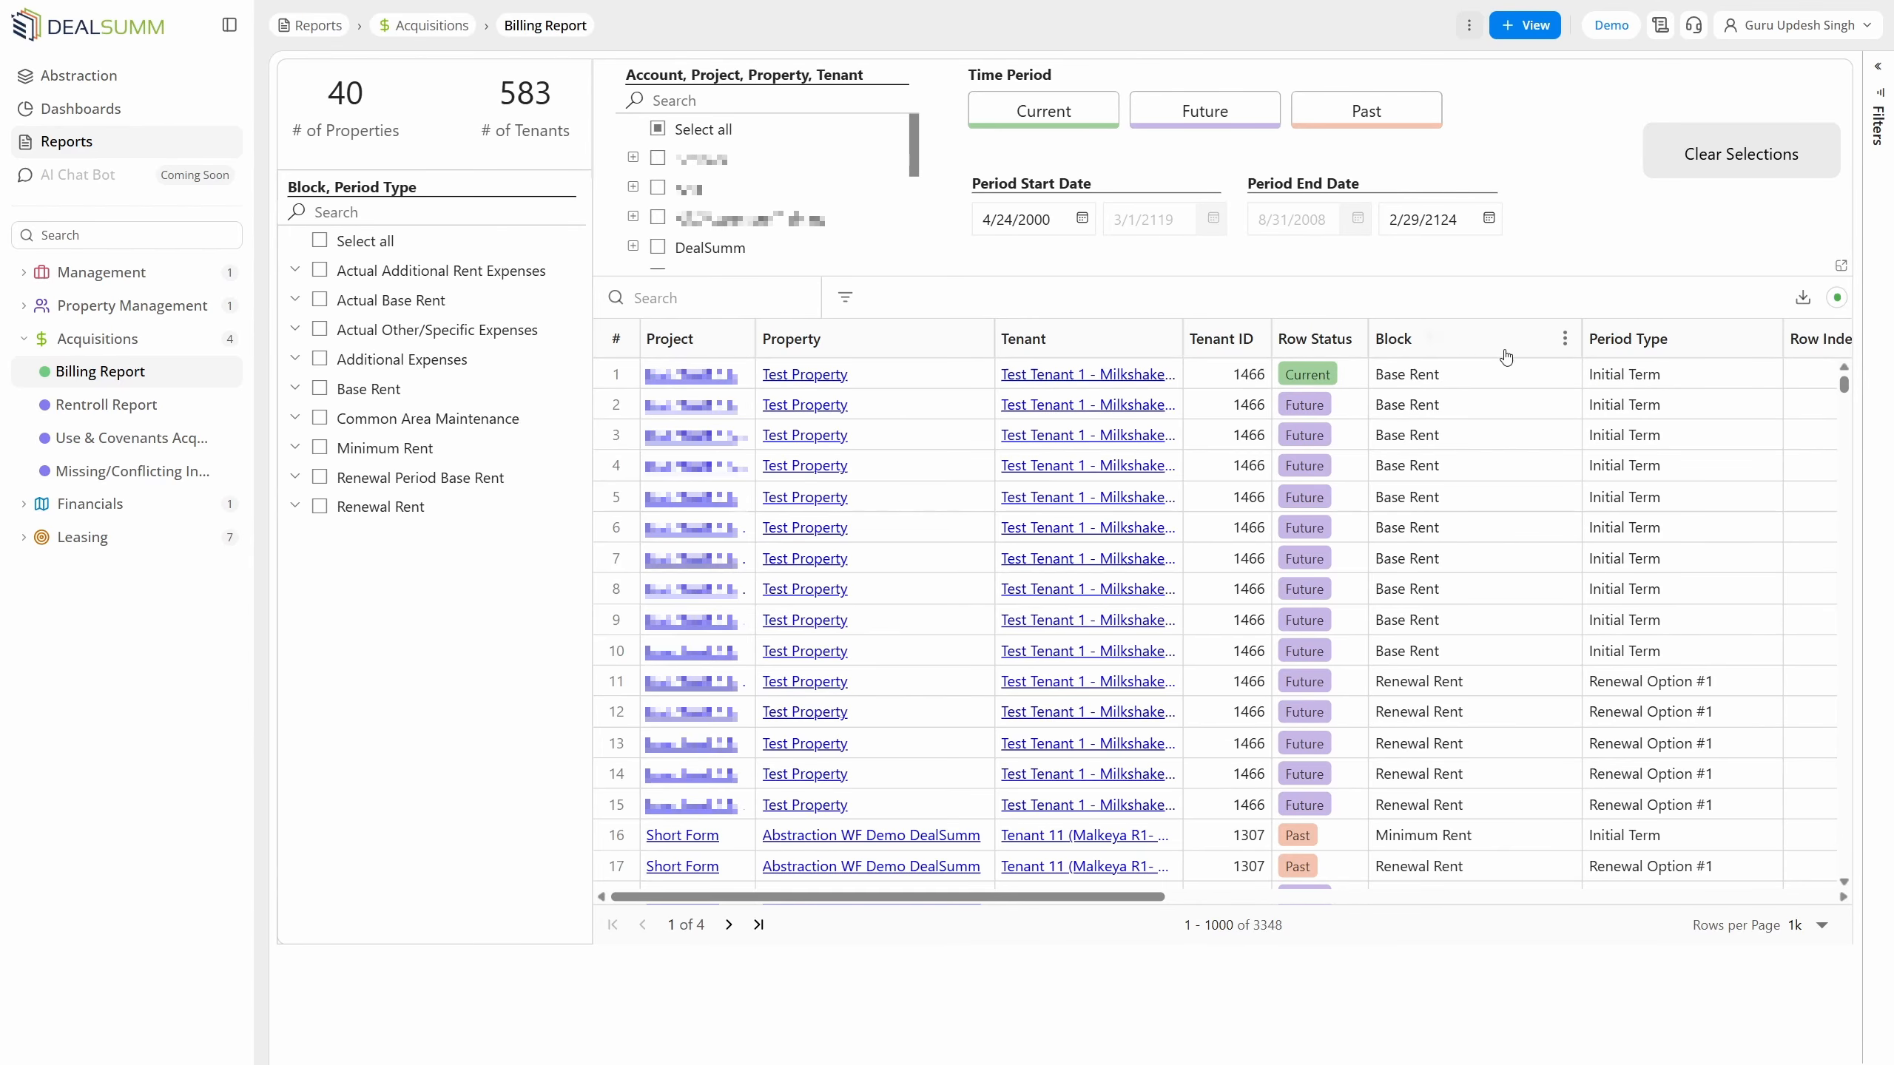
- Group the Billing Report table by the Block column and expand the Base Rent group
click(1565, 338)
click(1459, 531)
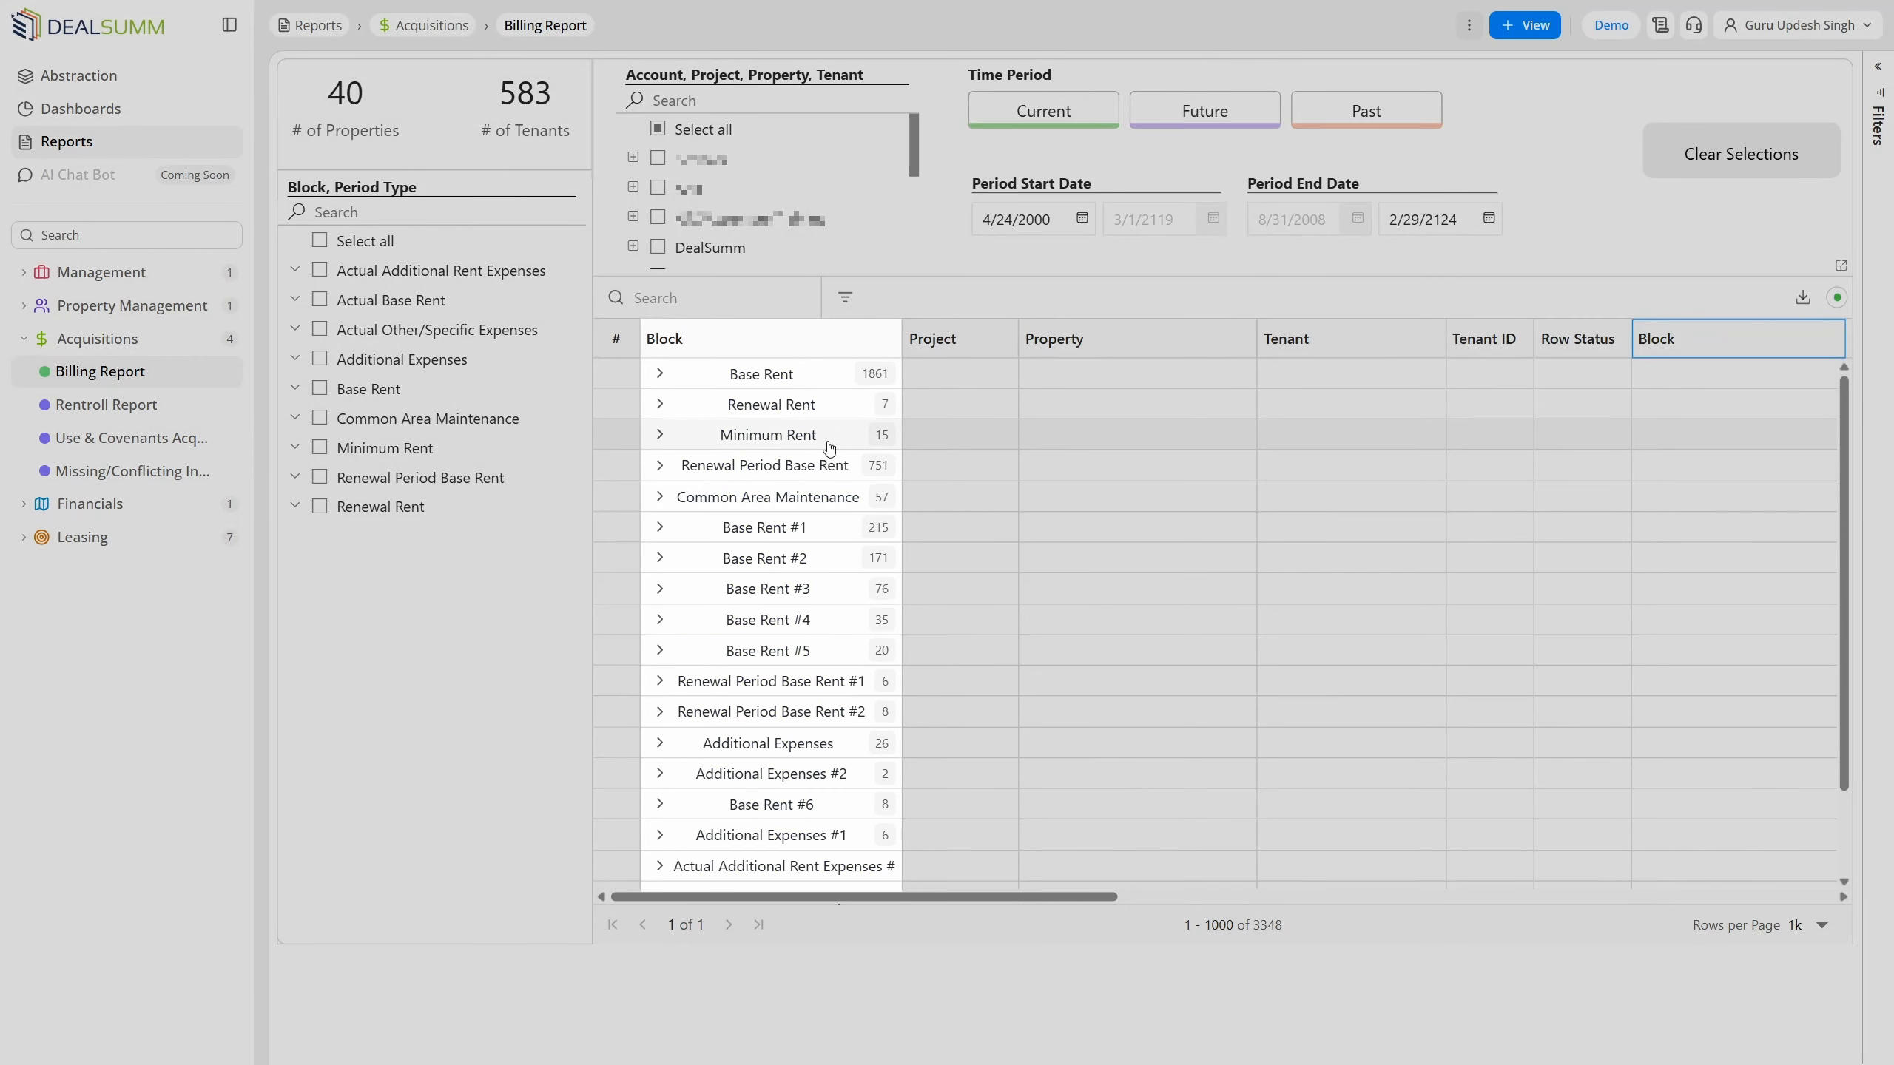
click(671, 375)
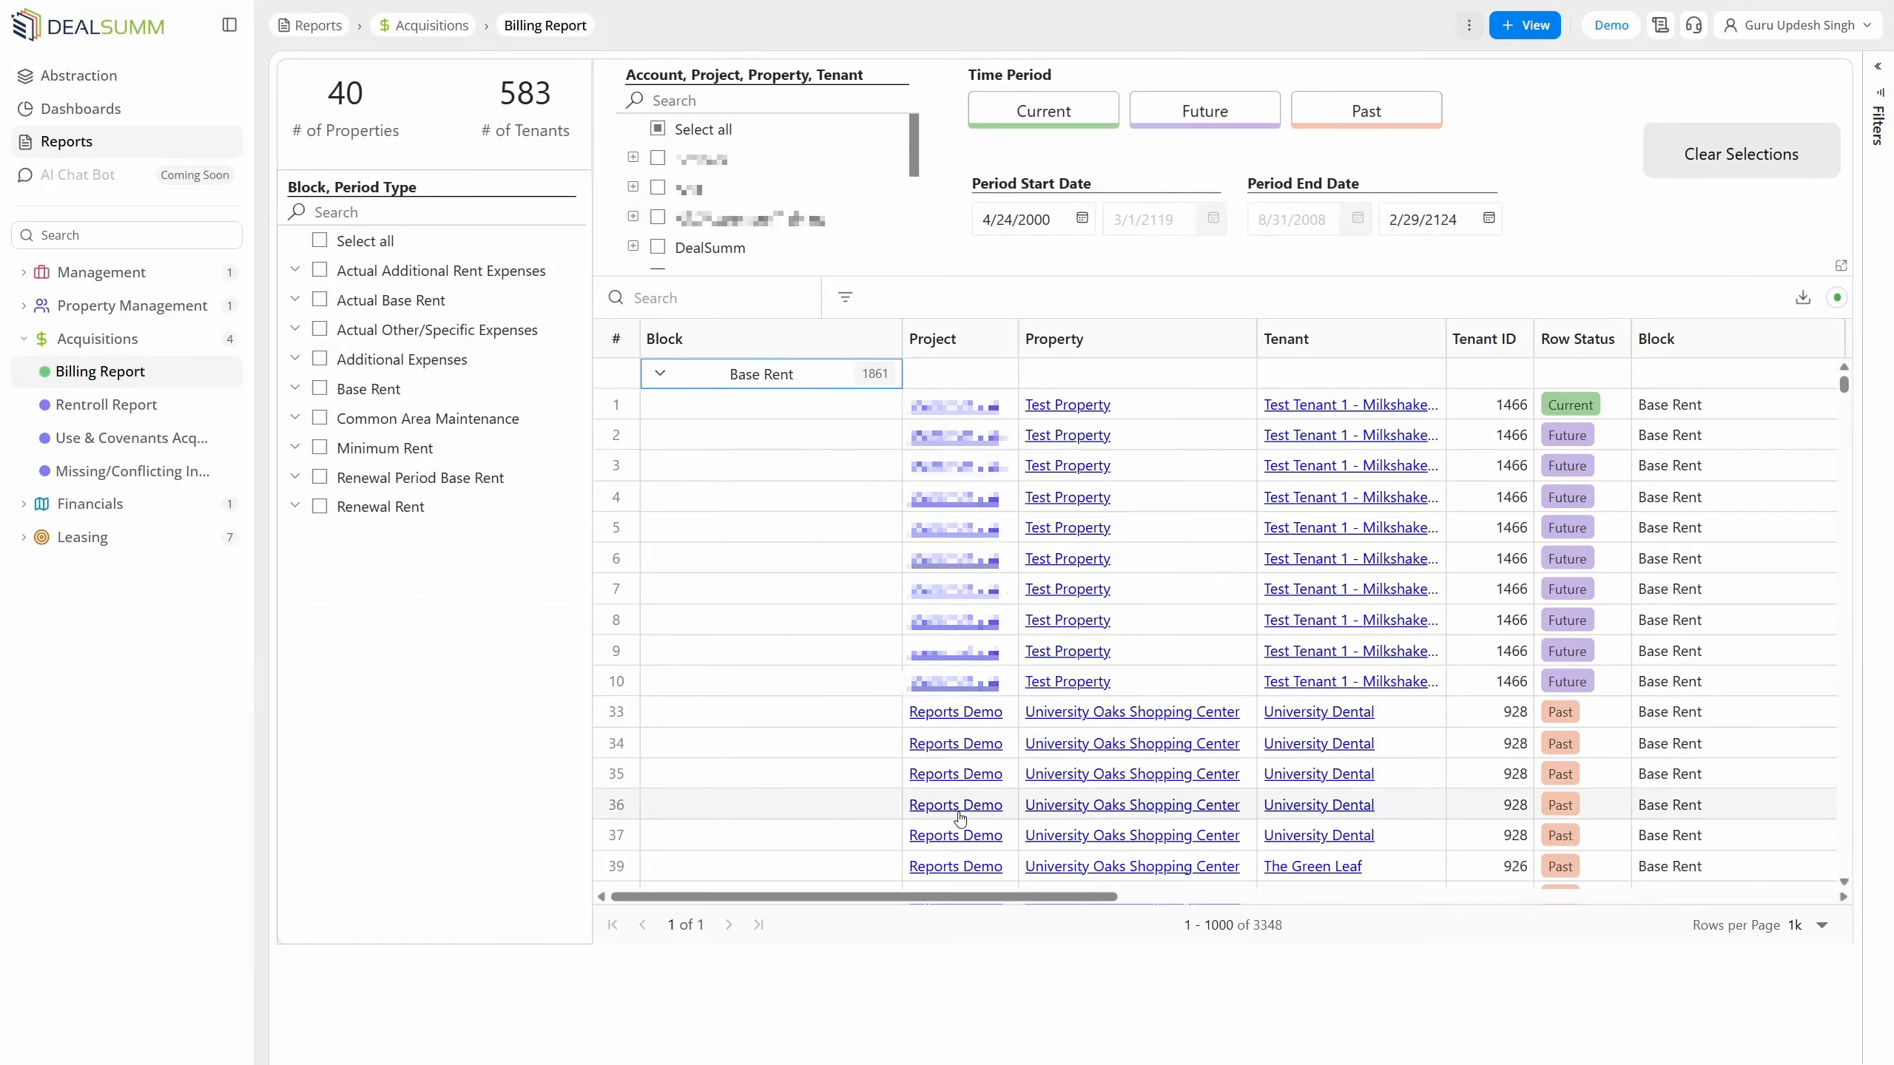
- Search the Billing Report table for "Initial Term"
drag(947, 898, 1124, 900)
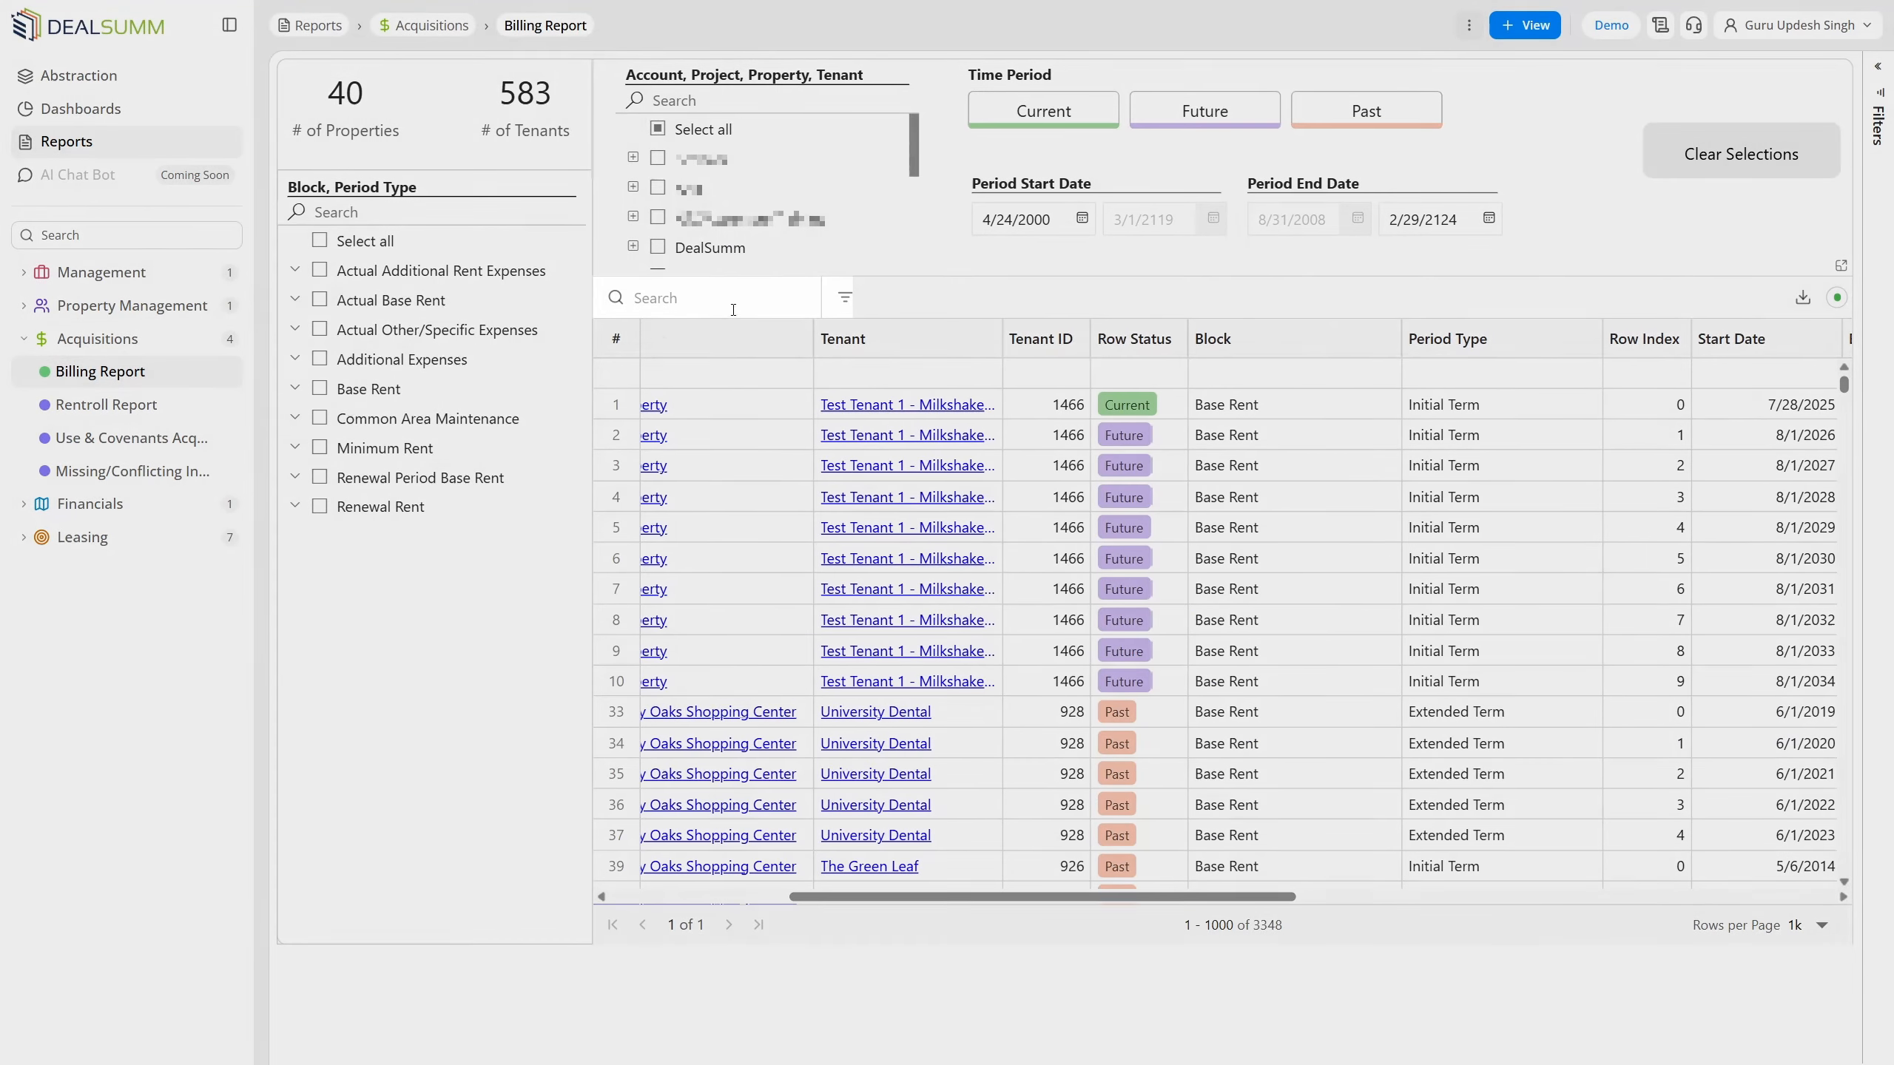
click(714, 295)
text(Initial Term)
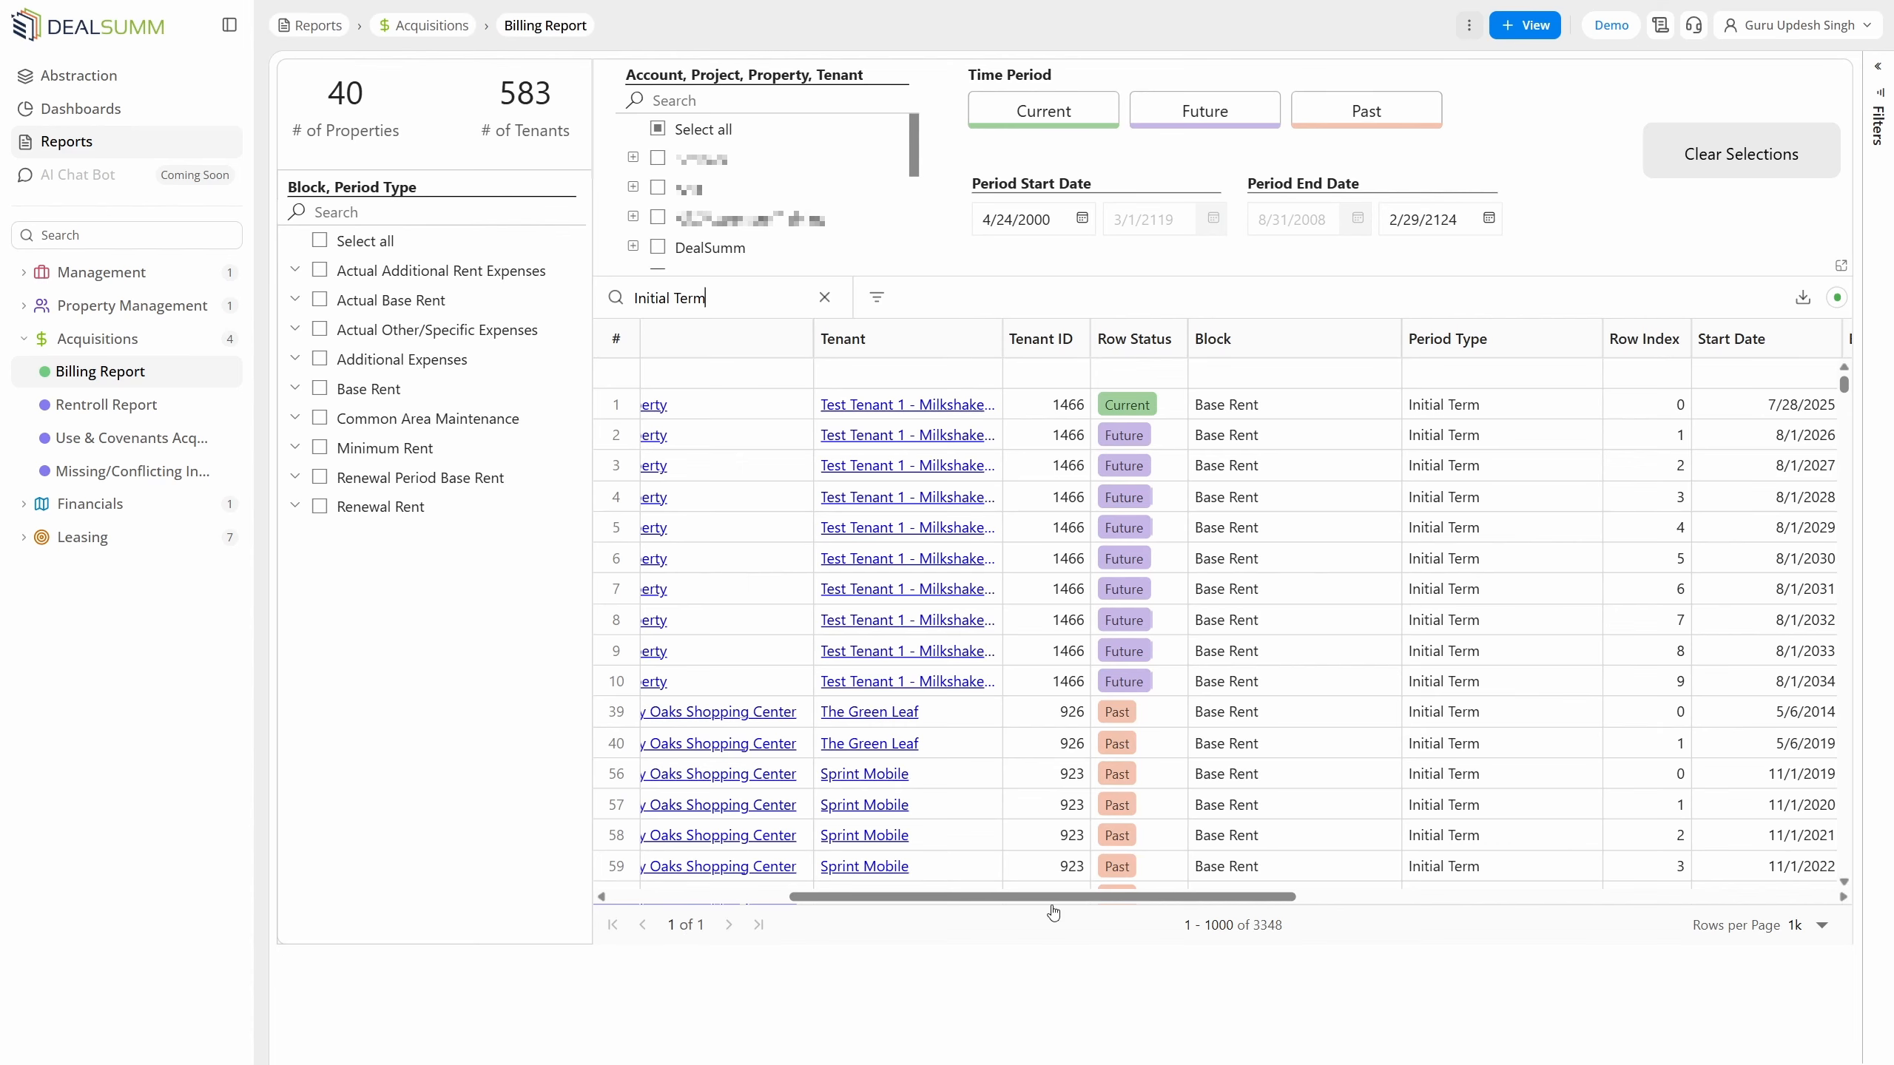
drag(1049, 898, 811, 889)
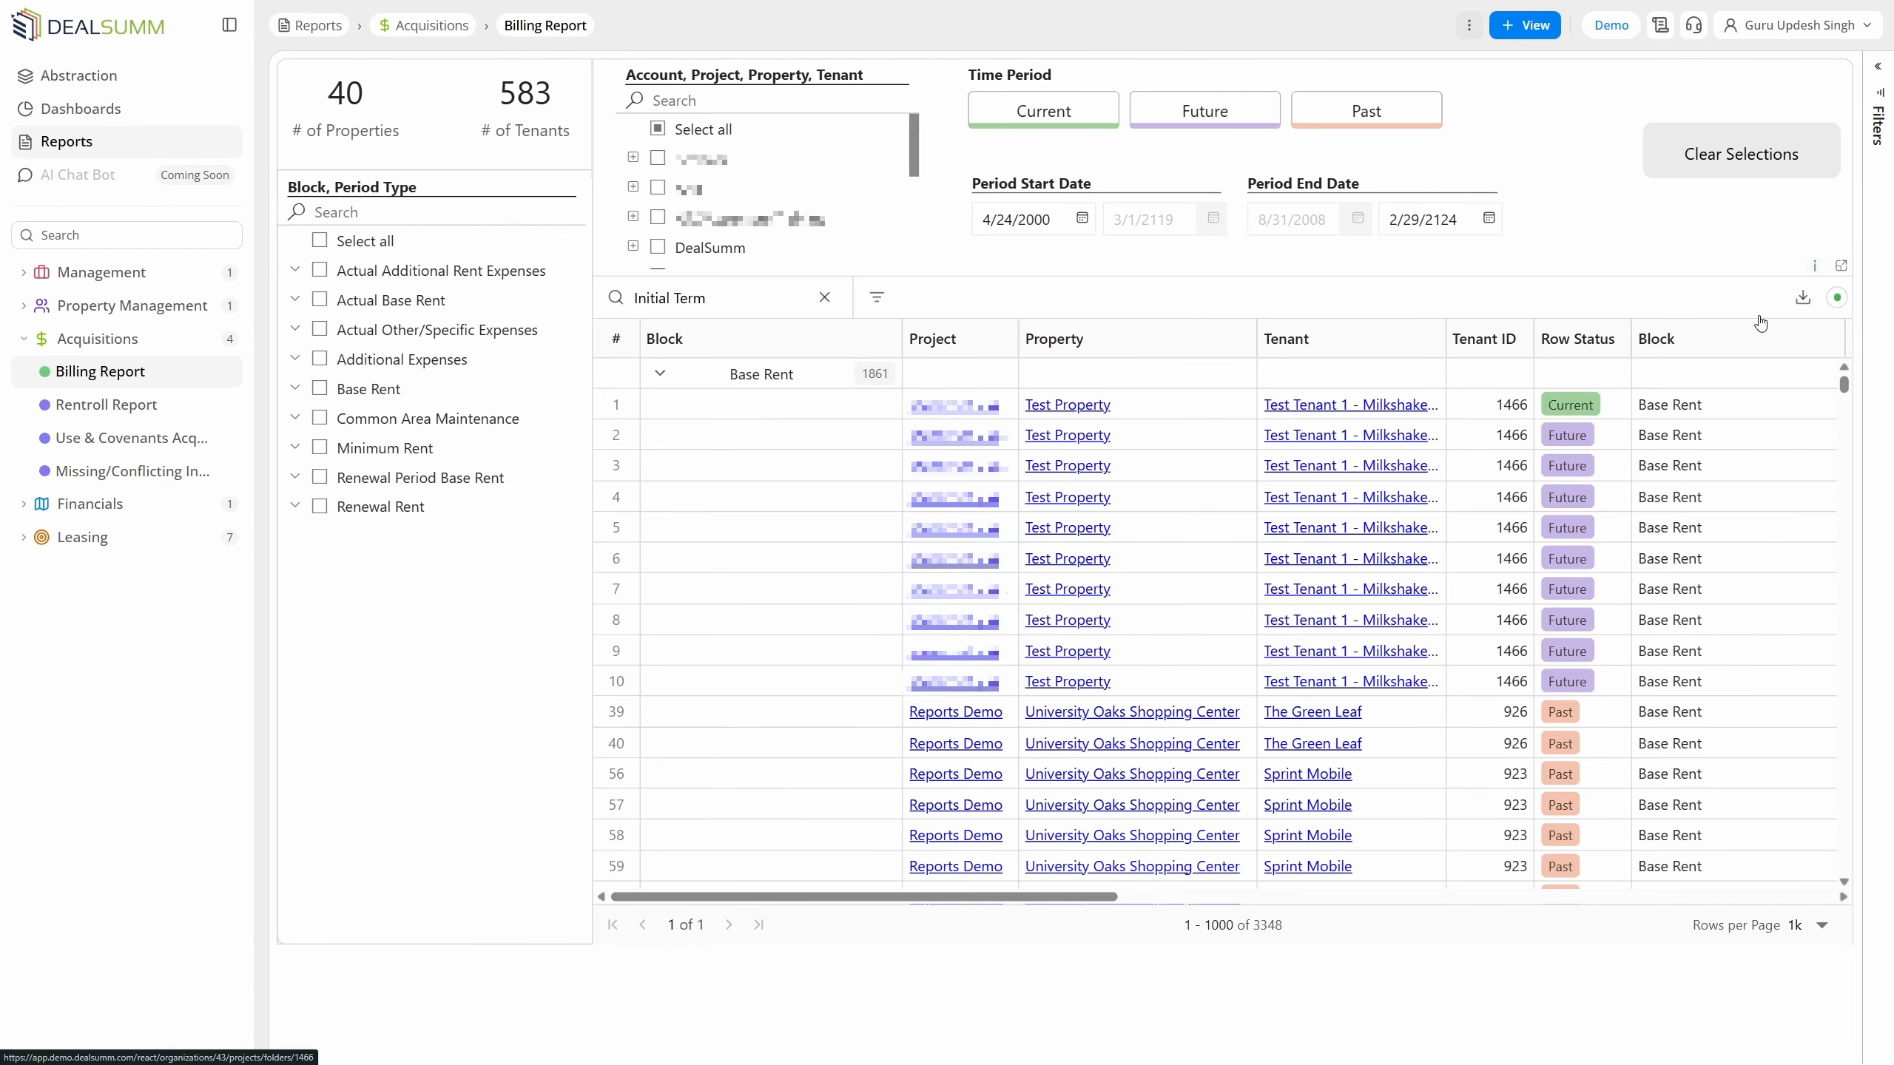
- Export the grouped and searched Billing Report table to Excel
click(1803, 297)
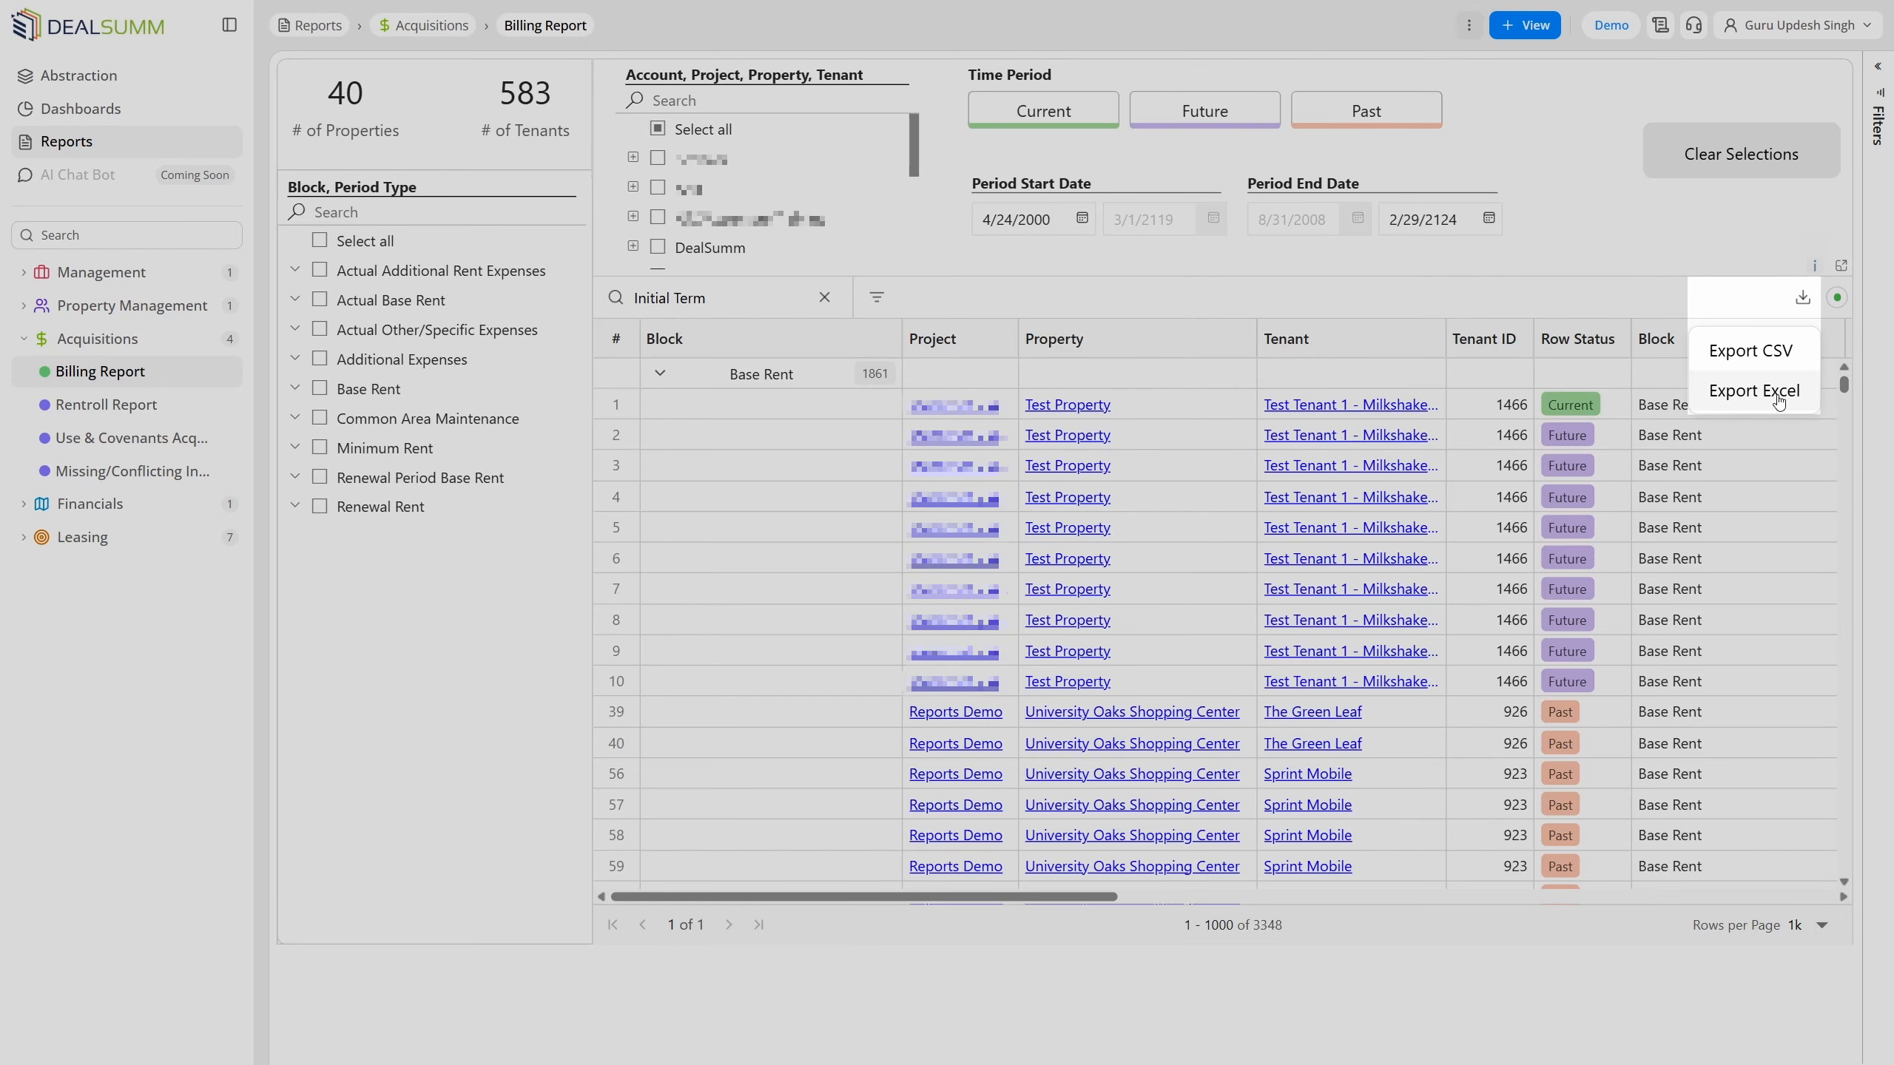
click(1778, 402)
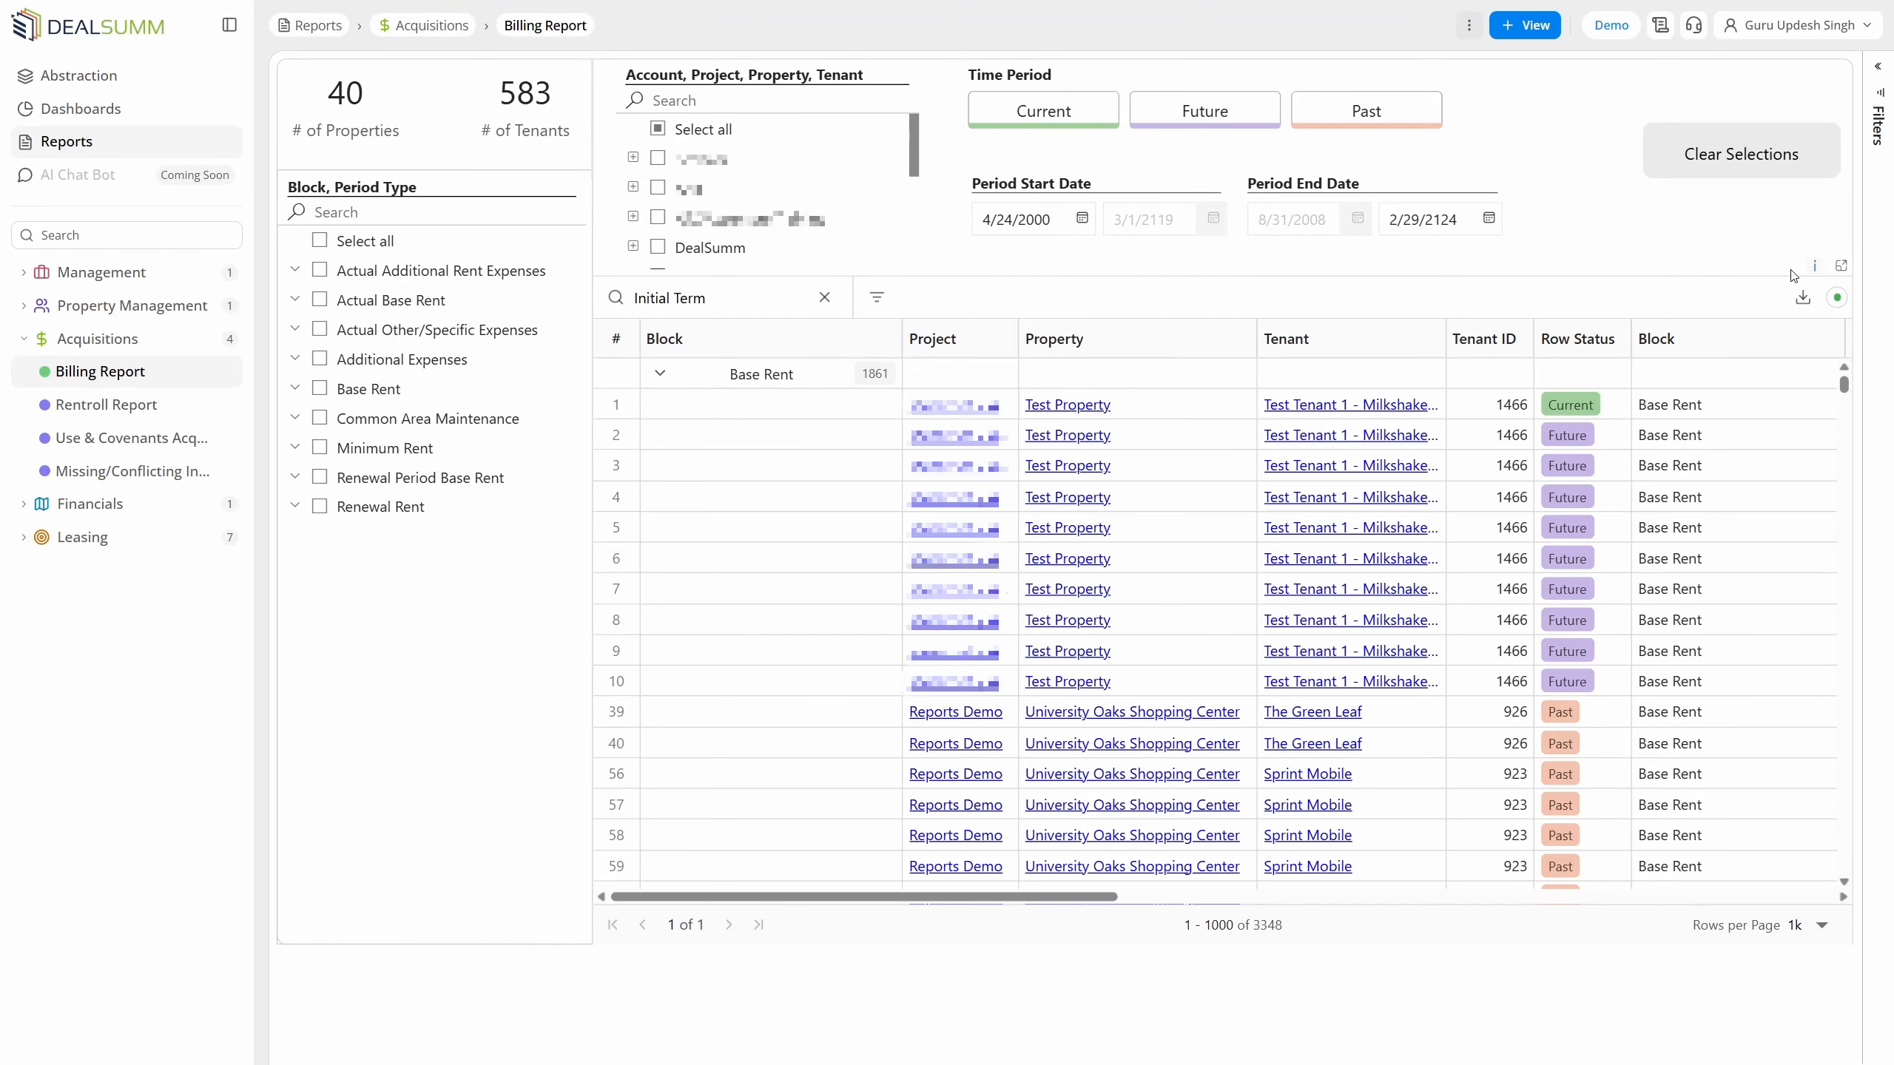
mouse_move(1467, 28)
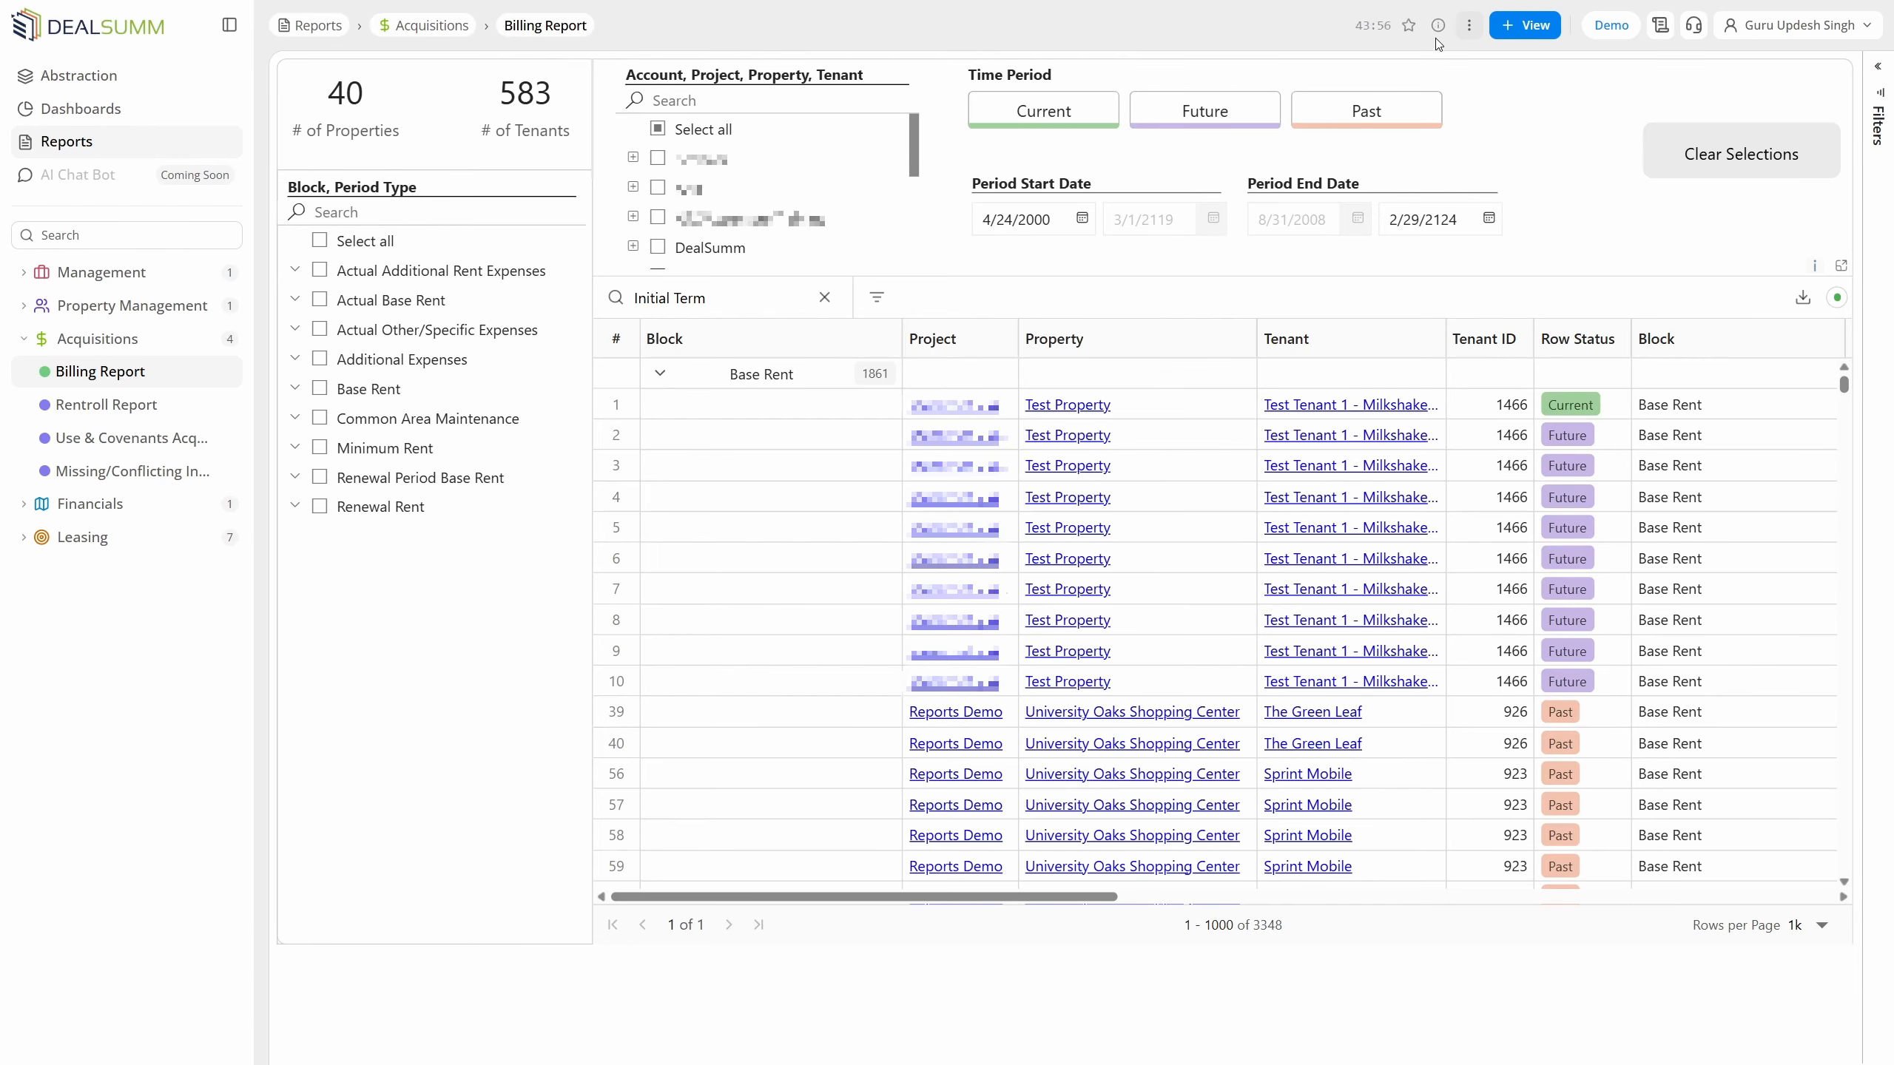